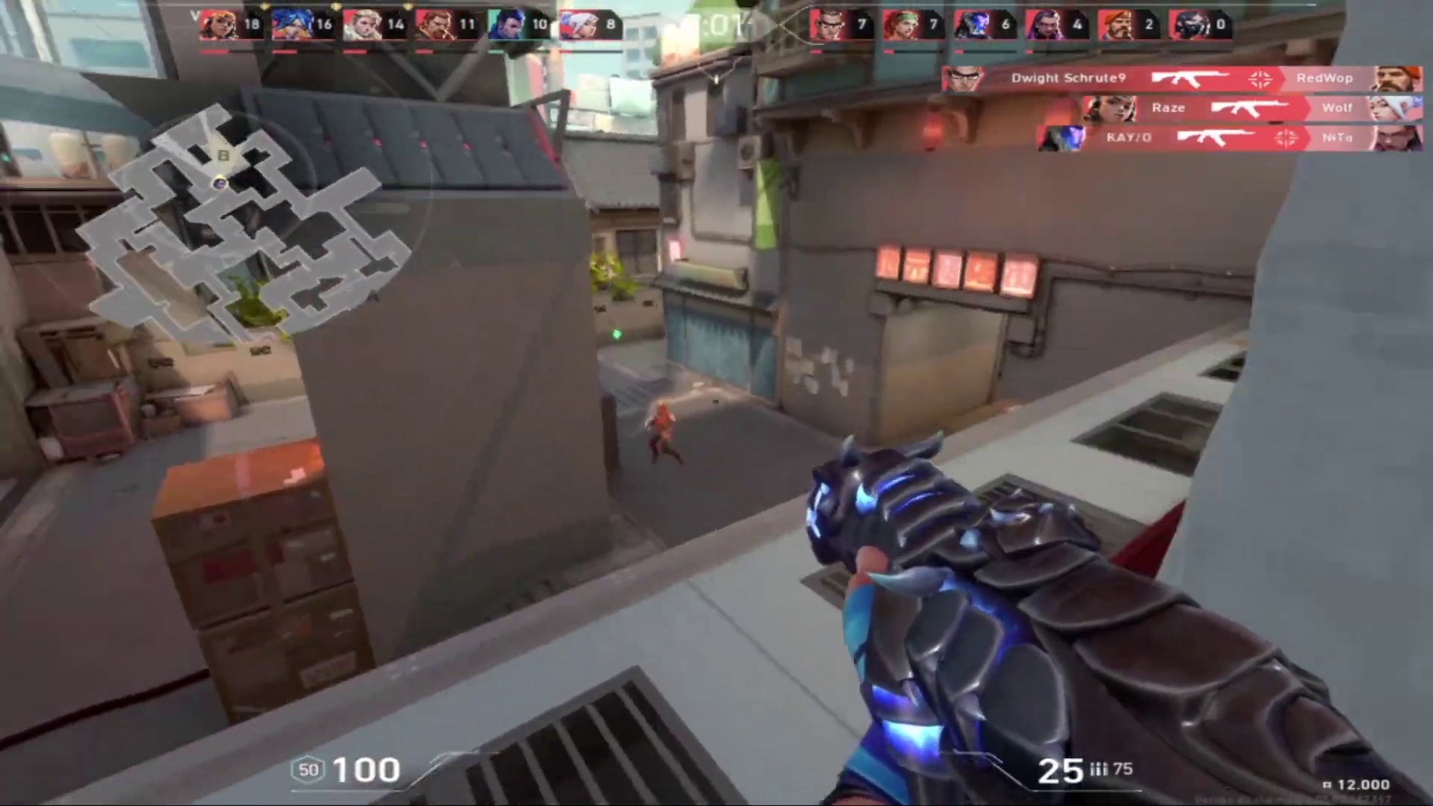
{"action": "left_click", "coordinate": [715, 401]}
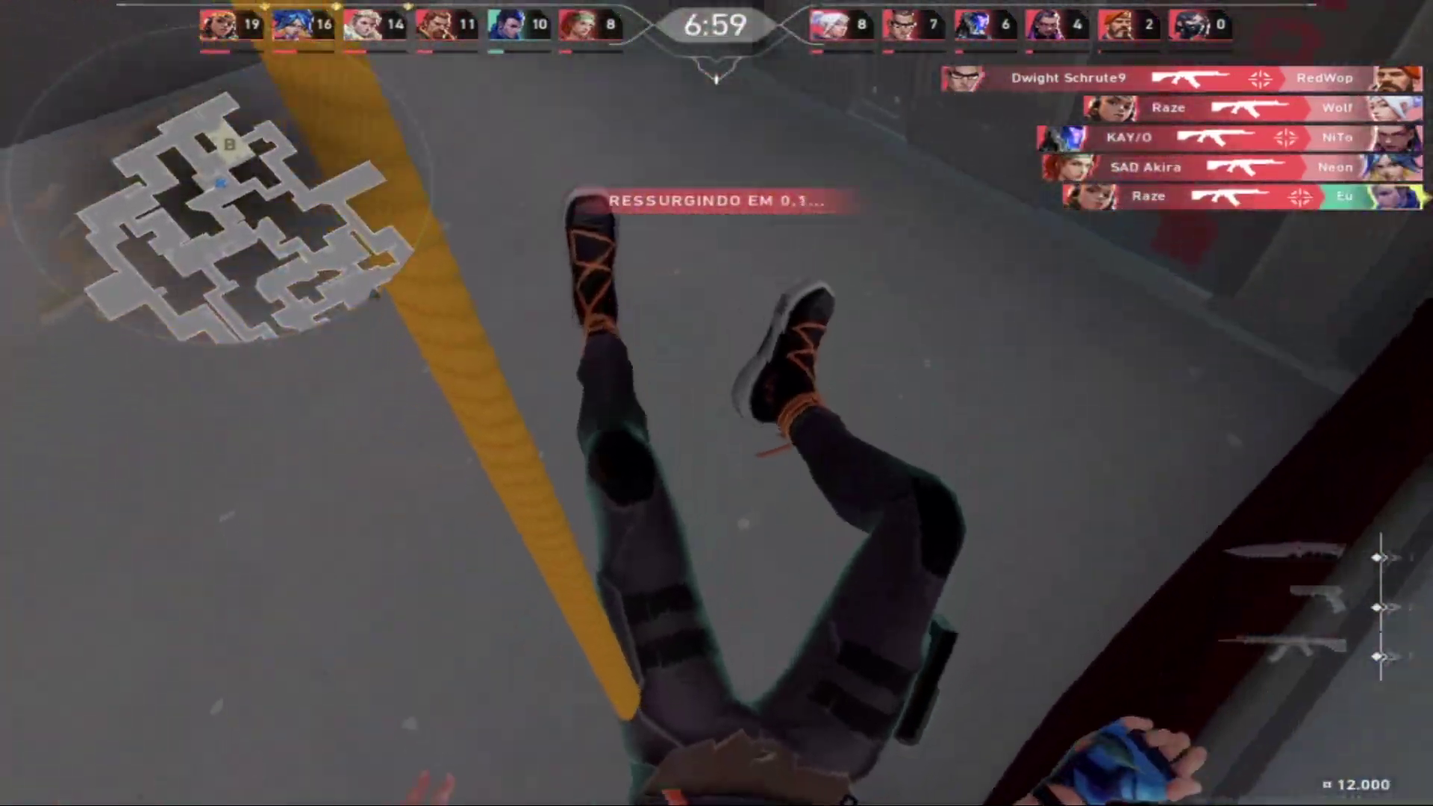
{"action": "key", "text": "b"}
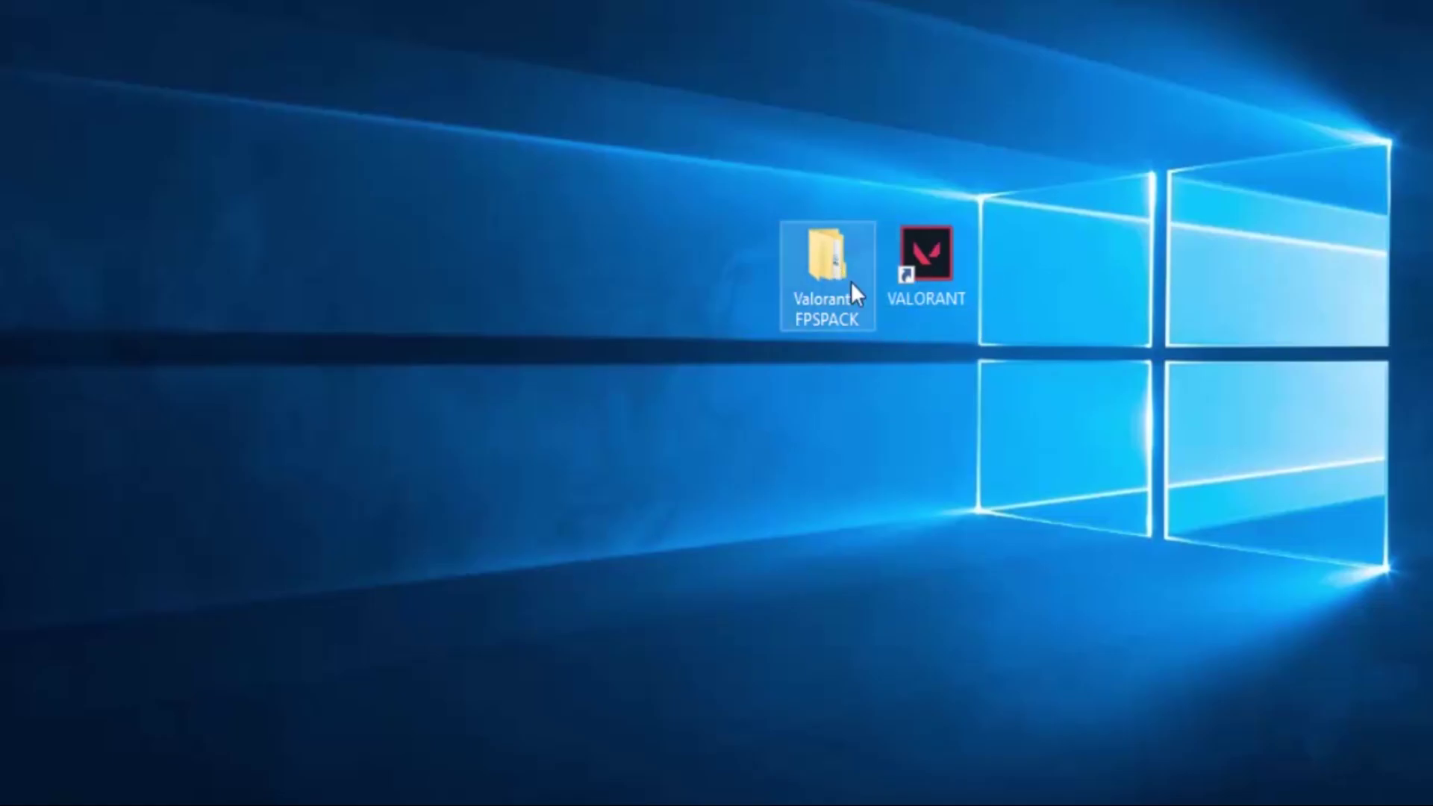
{"action": "left_click", "coordinate": [937, 251]}
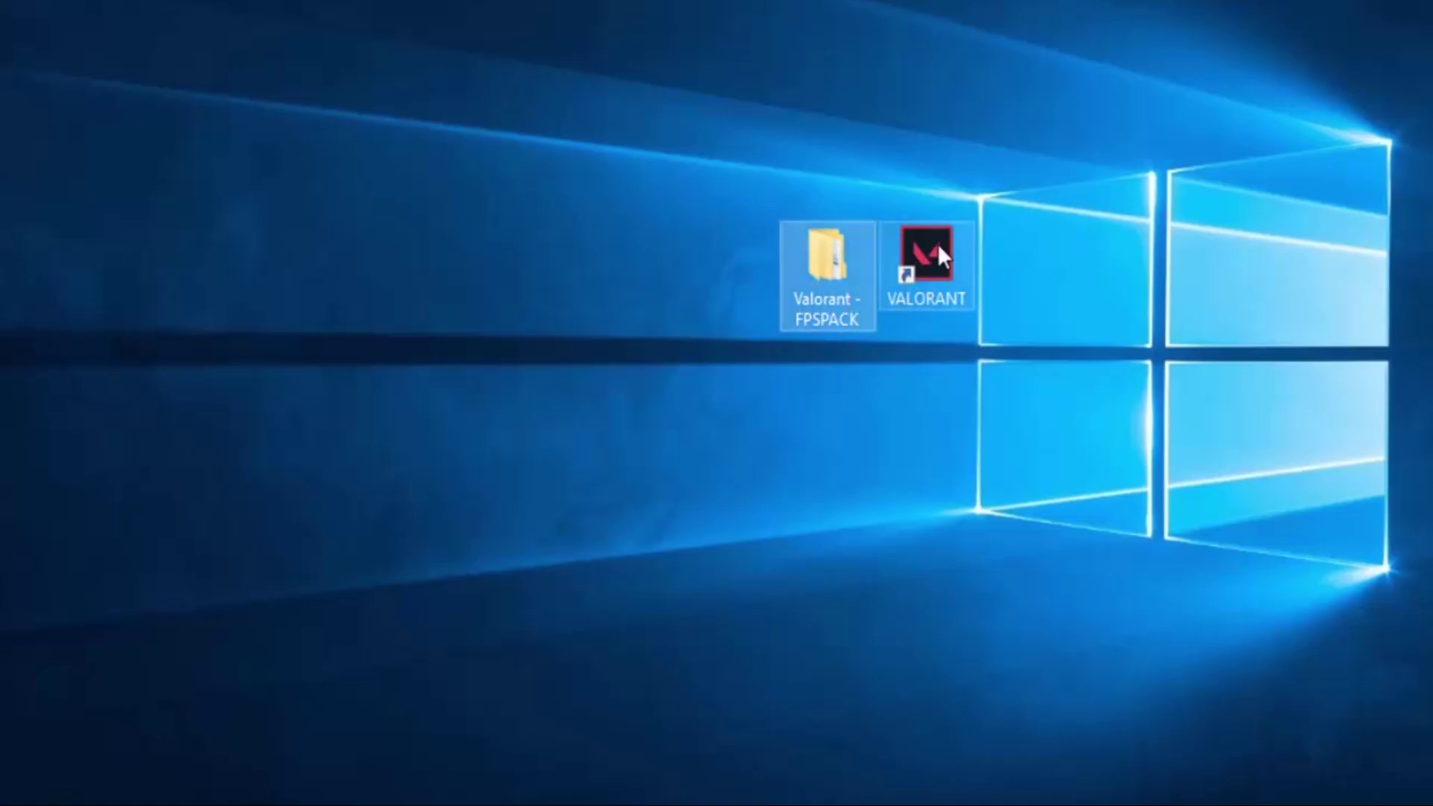
{"action": "left_click", "coordinate": [830, 257]}
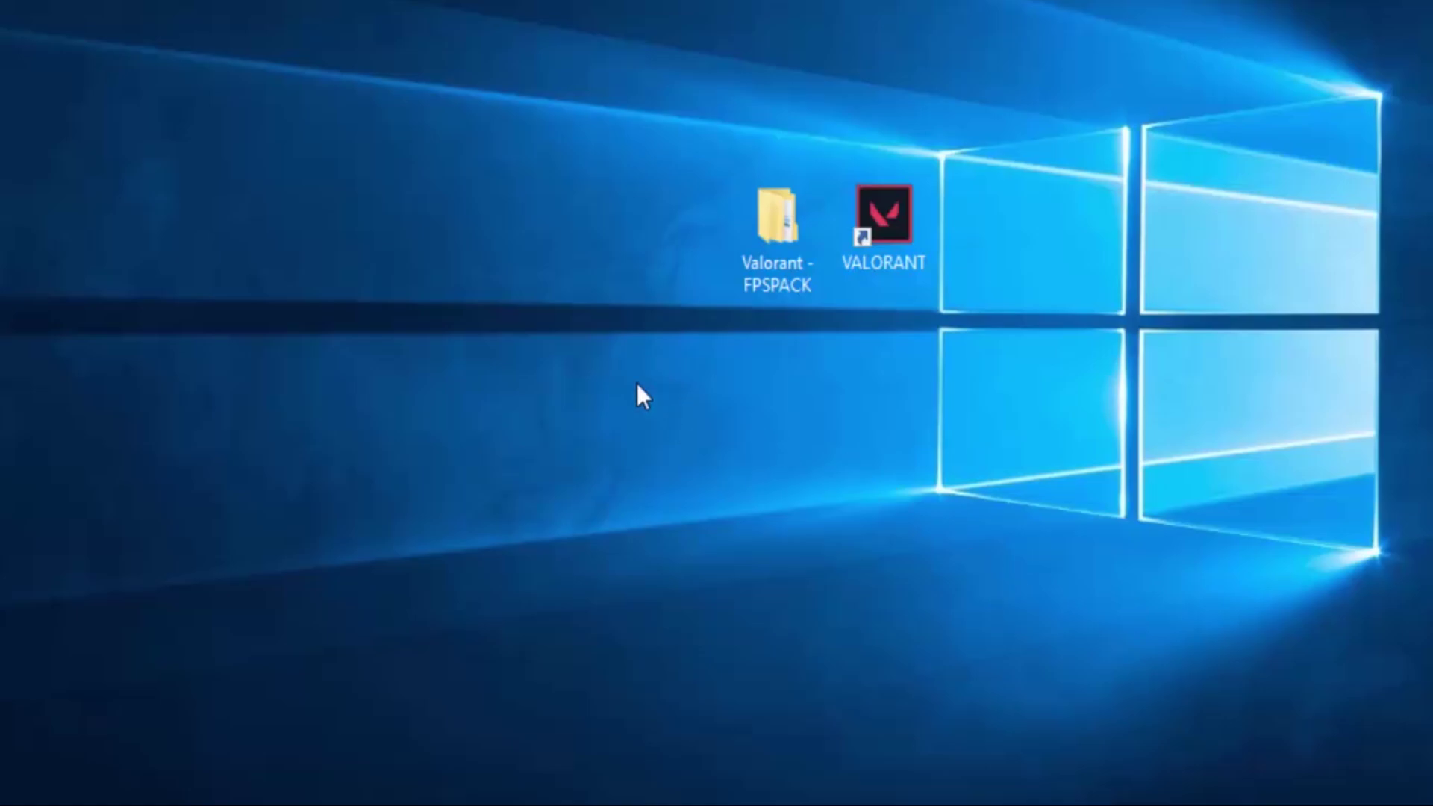
Create a Windows power plan named Valorant based on the Alto desempenho plan
{"action": "key", "text": "super"}
{"action": "type", "text": "ener"}
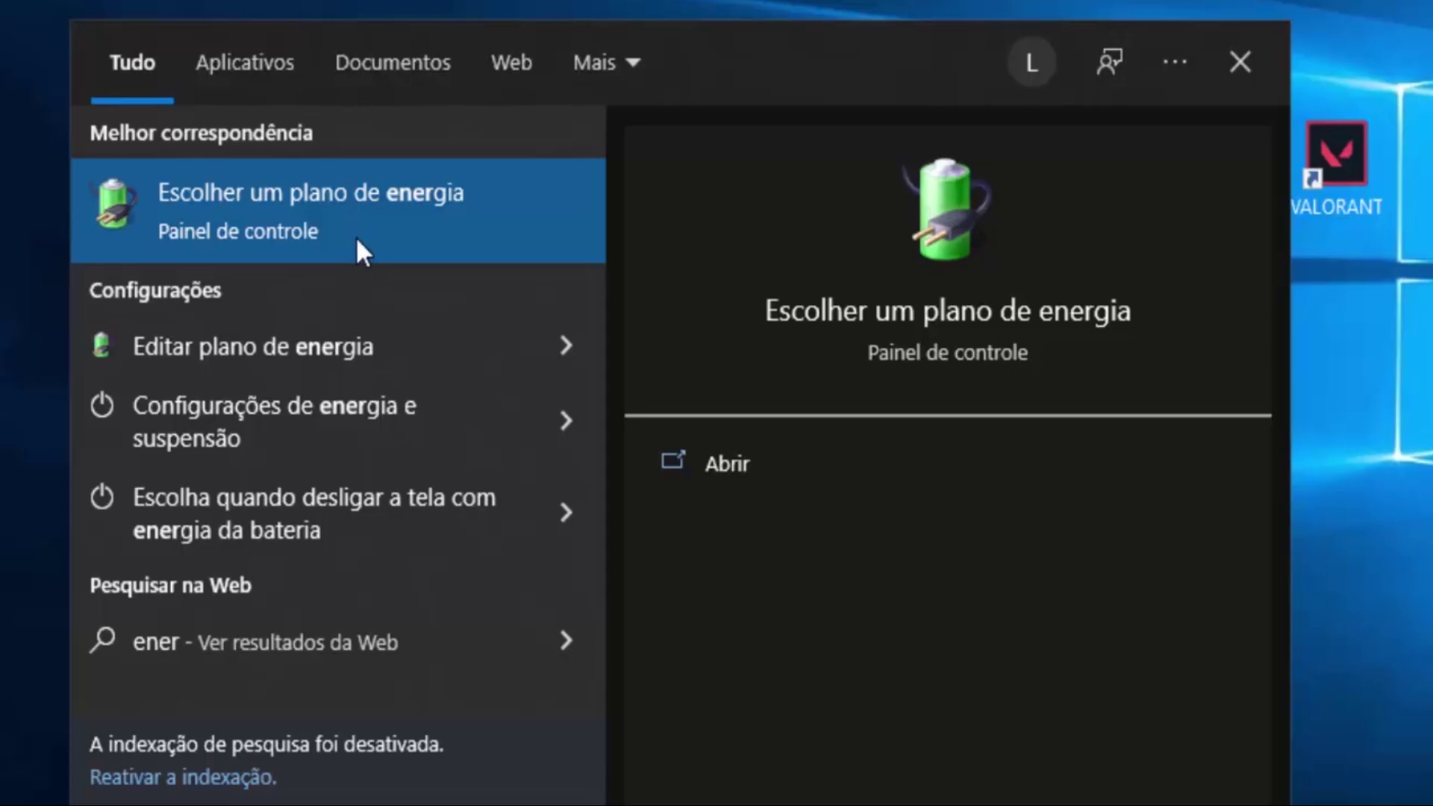
{"action": "left_click", "coordinate": [359, 190]}
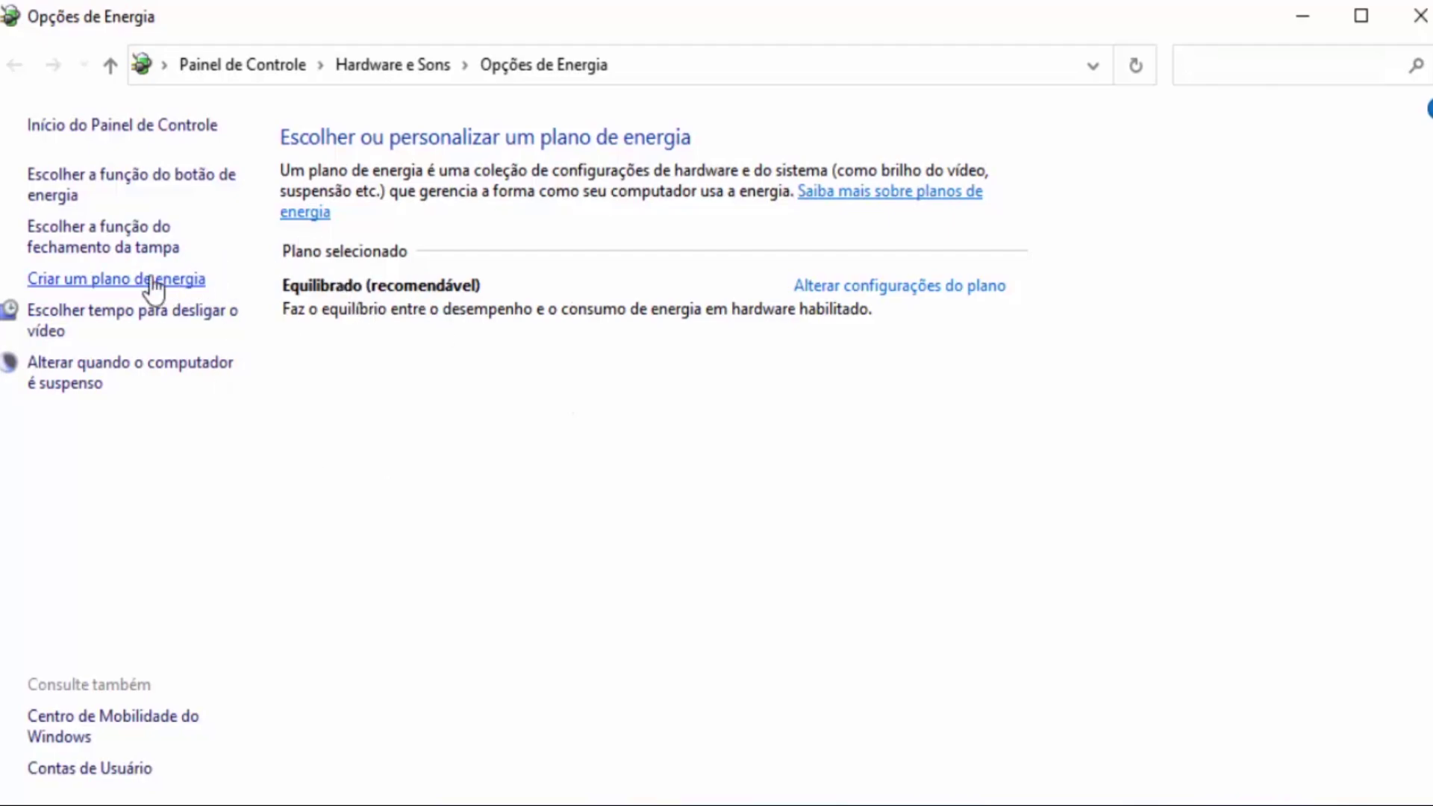
{"action": "left_click", "coordinate": [183, 286]}
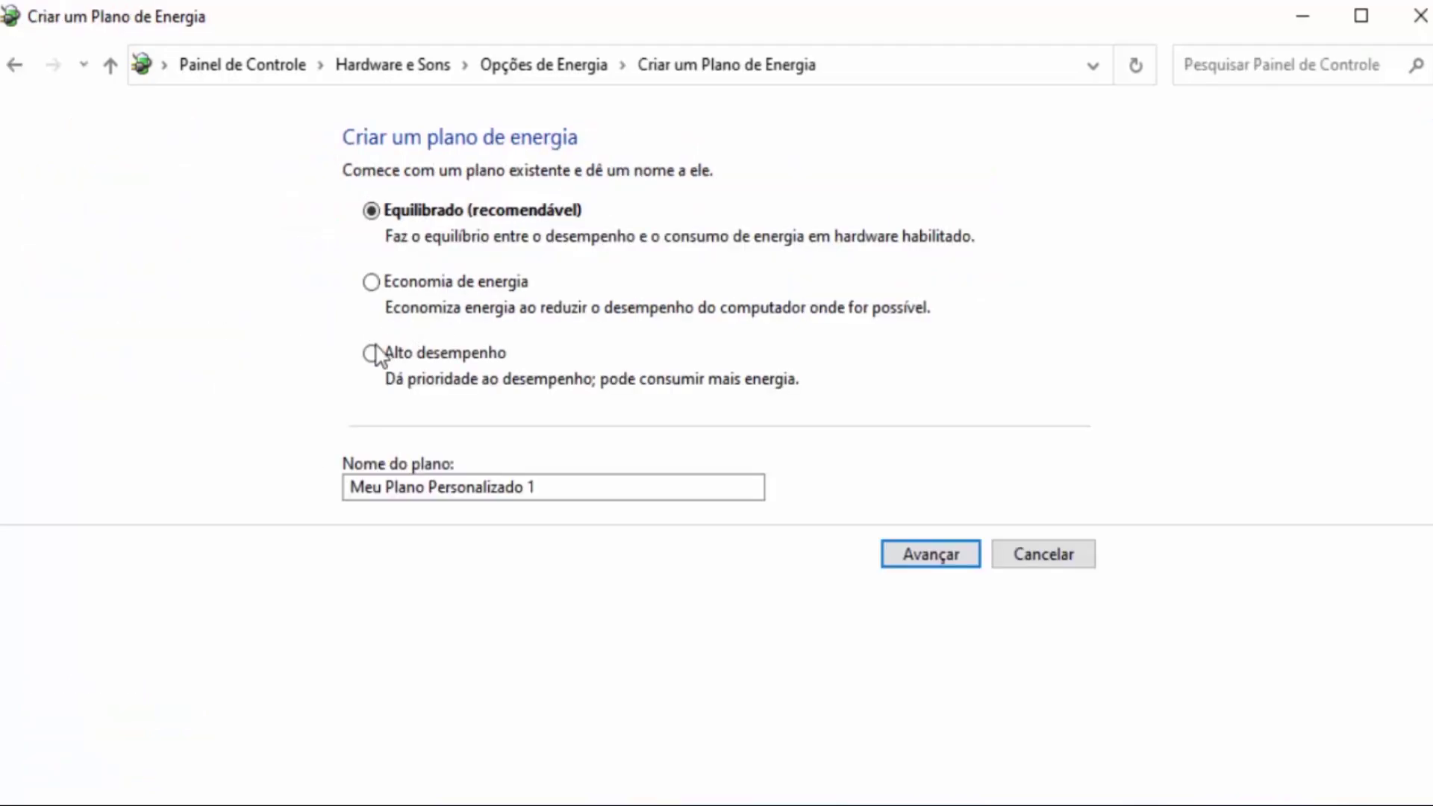
{"action": "left_click", "coordinate": [371, 354]}
{"action": "triple_click", "coordinate": [585, 485]}
{"action": "key", "text": "BackSpace"}
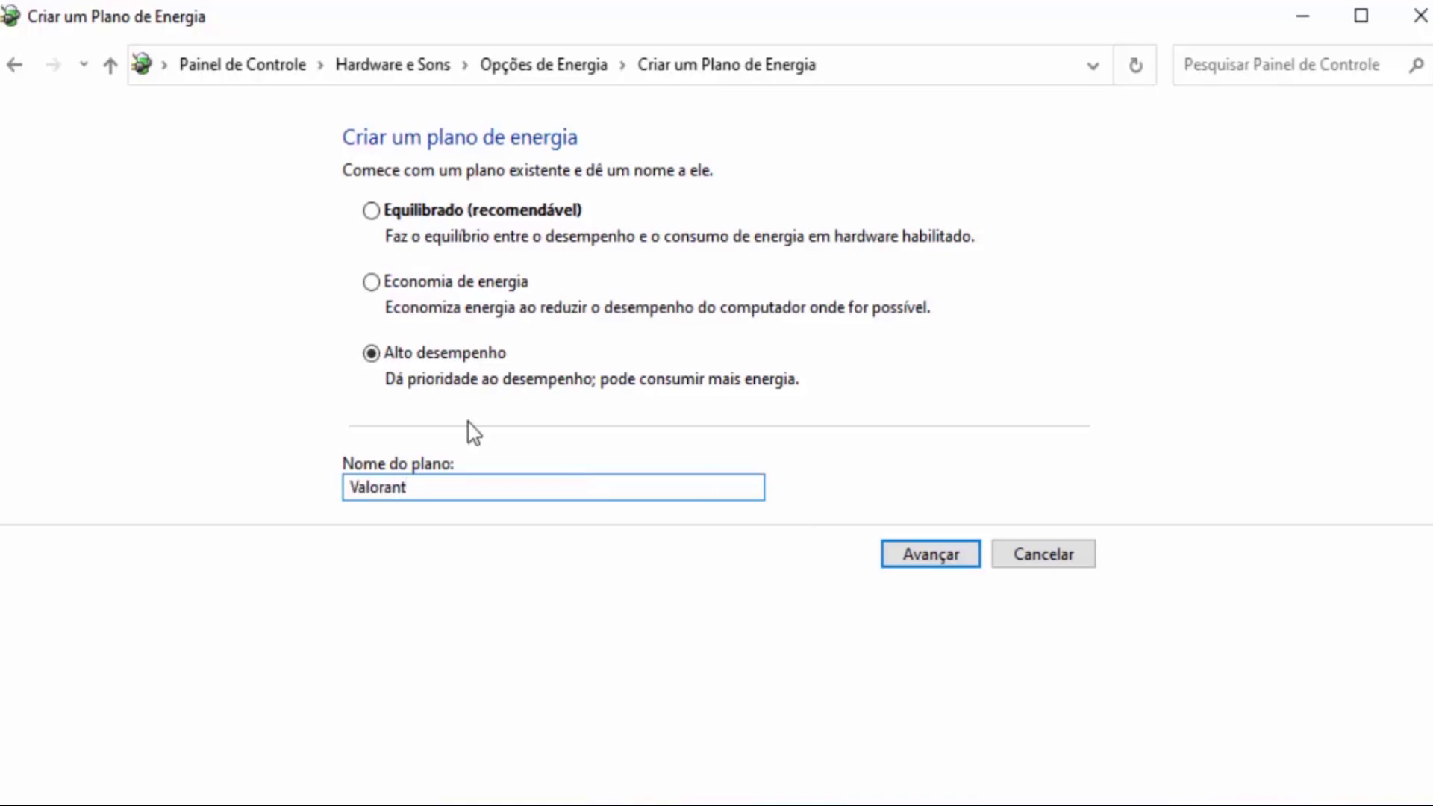
{"action": "left_click", "coordinate": [912, 564]}
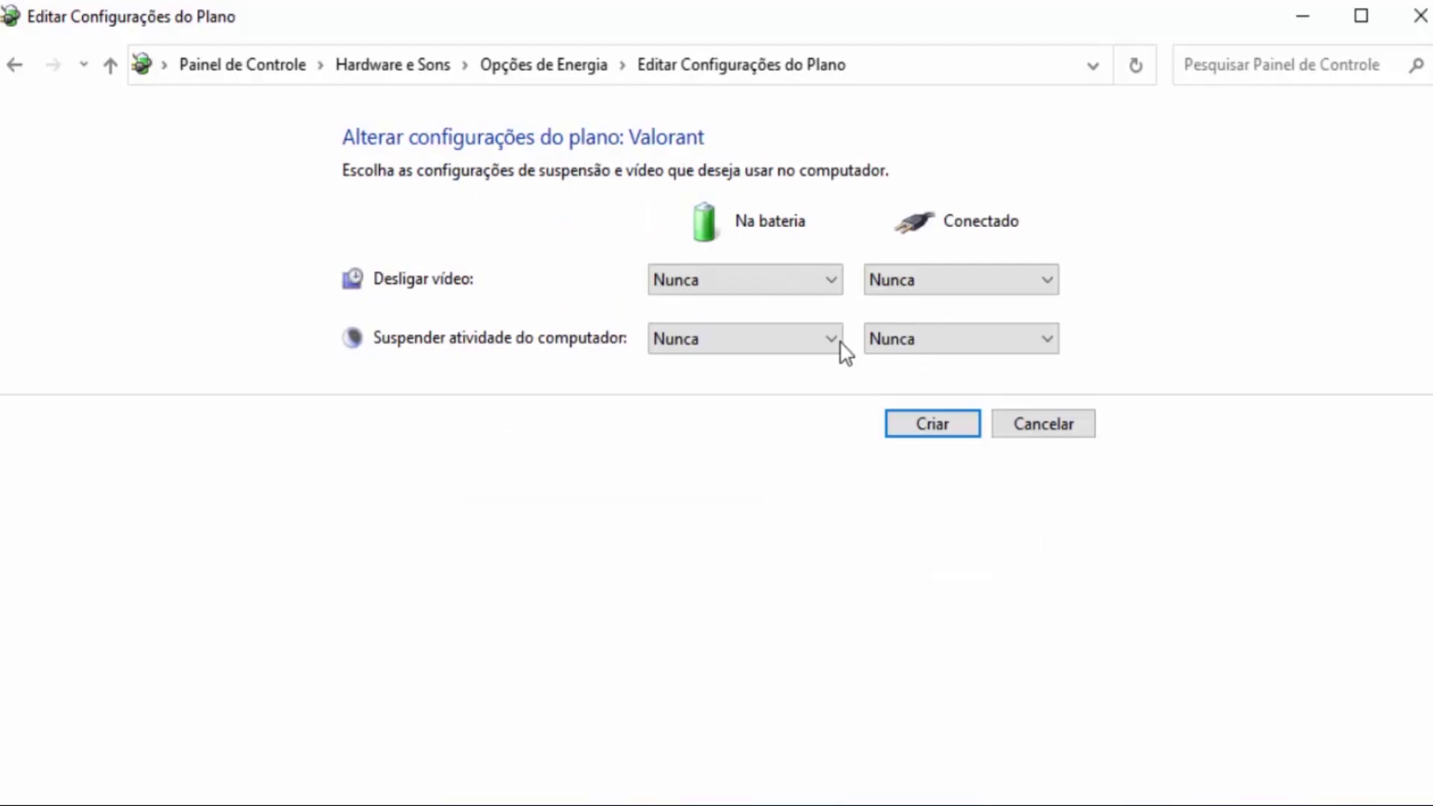
{"action": "left_click", "coordinate": [928, 433]}
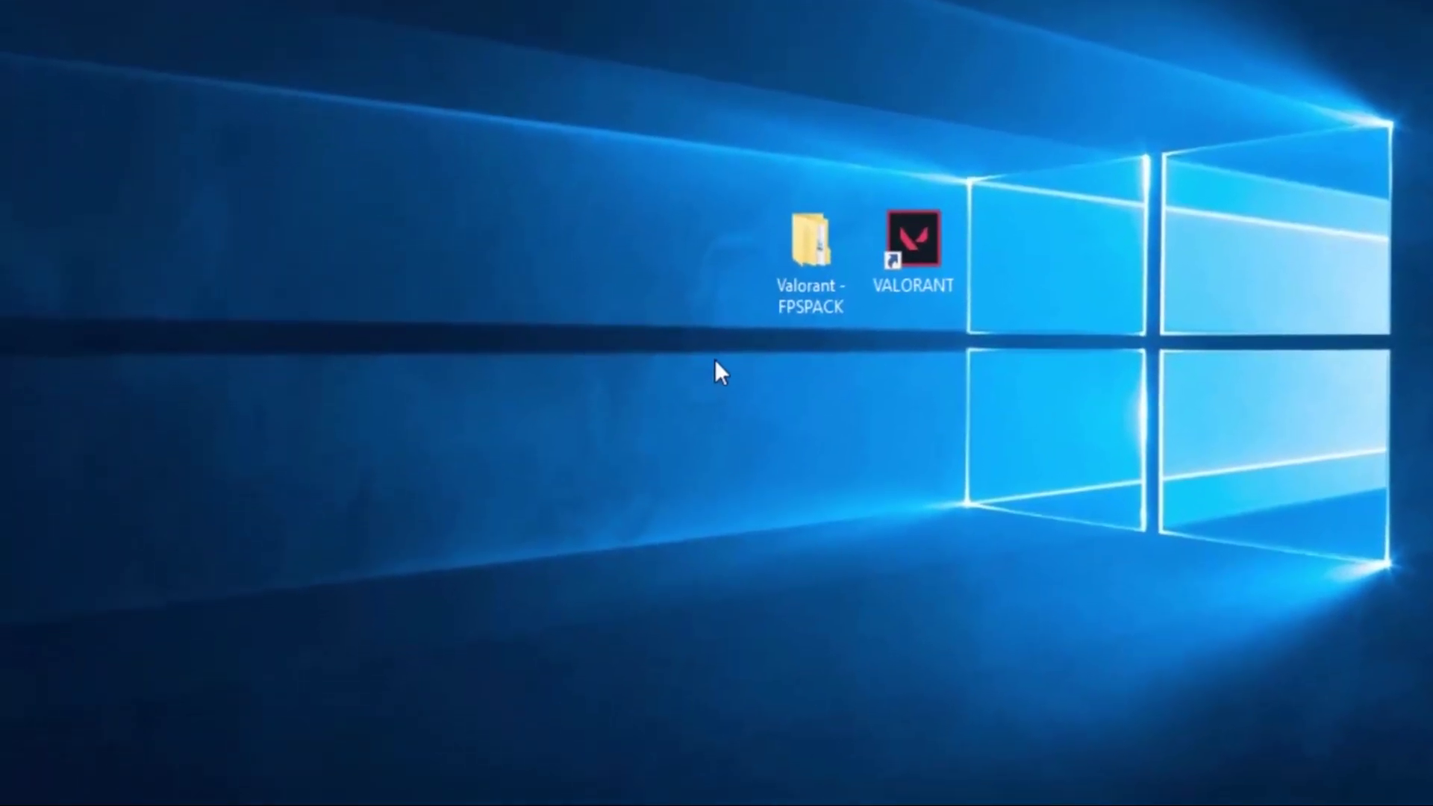
Install ParkControl in Português Brasileiro to C:\Program Files\ParkControl, using parkcontrolsetup64 from the Programas folder of Valorant - FPSPACK
{"action": "double_click", "coordinate": [851, 287]}
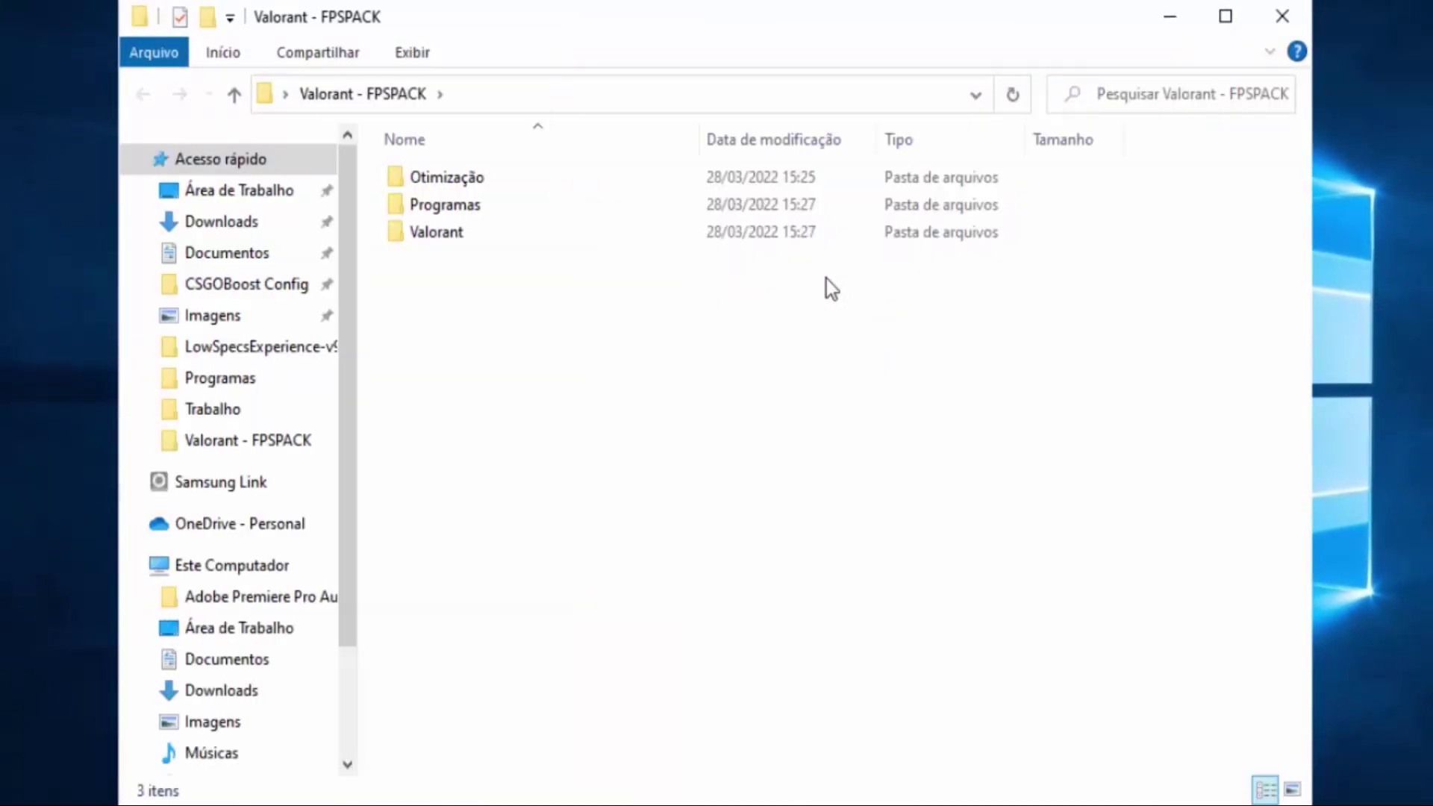
{"action": "double_click", "coordinate": [483, 216]}
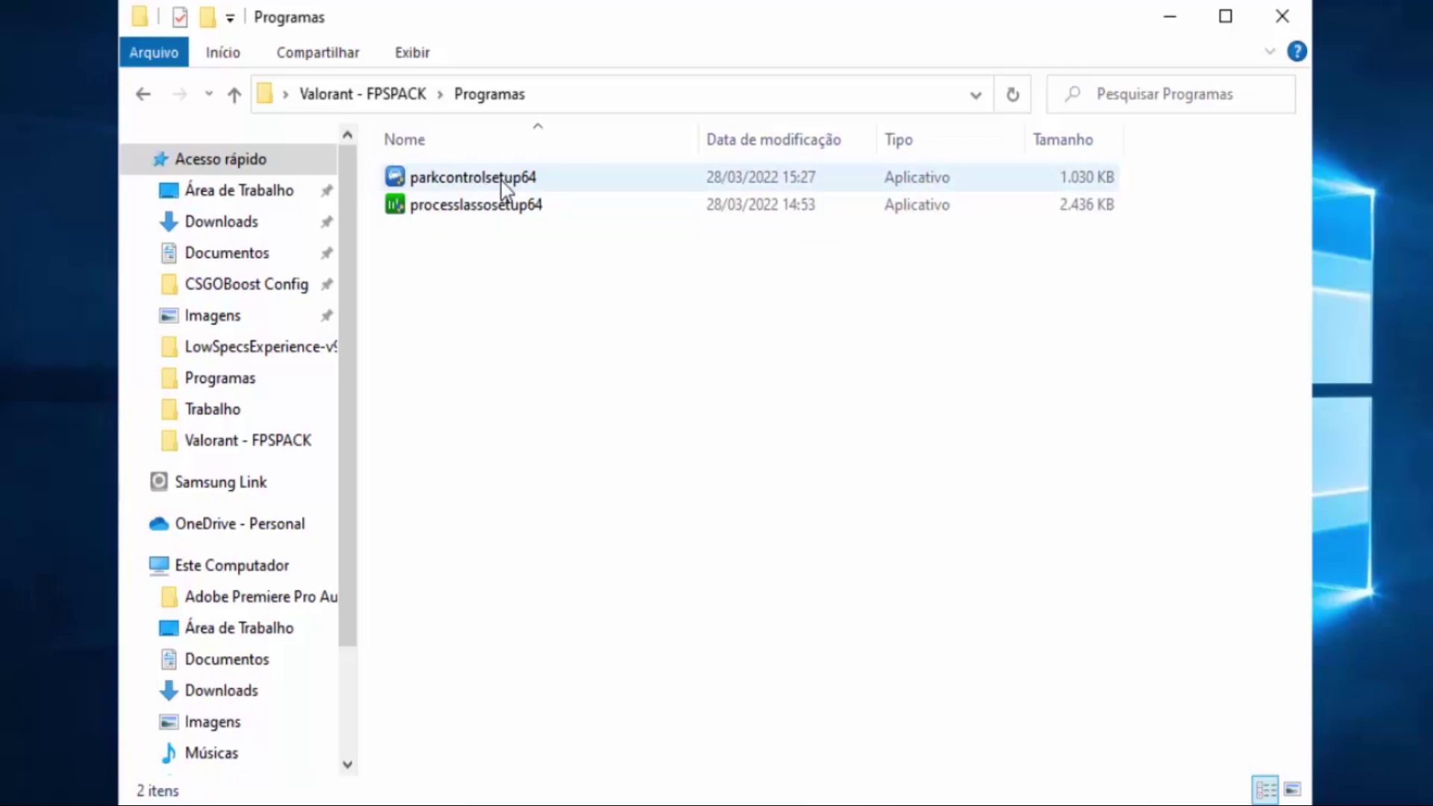
{"action": "double_click", "coordinate": [500, 181]}
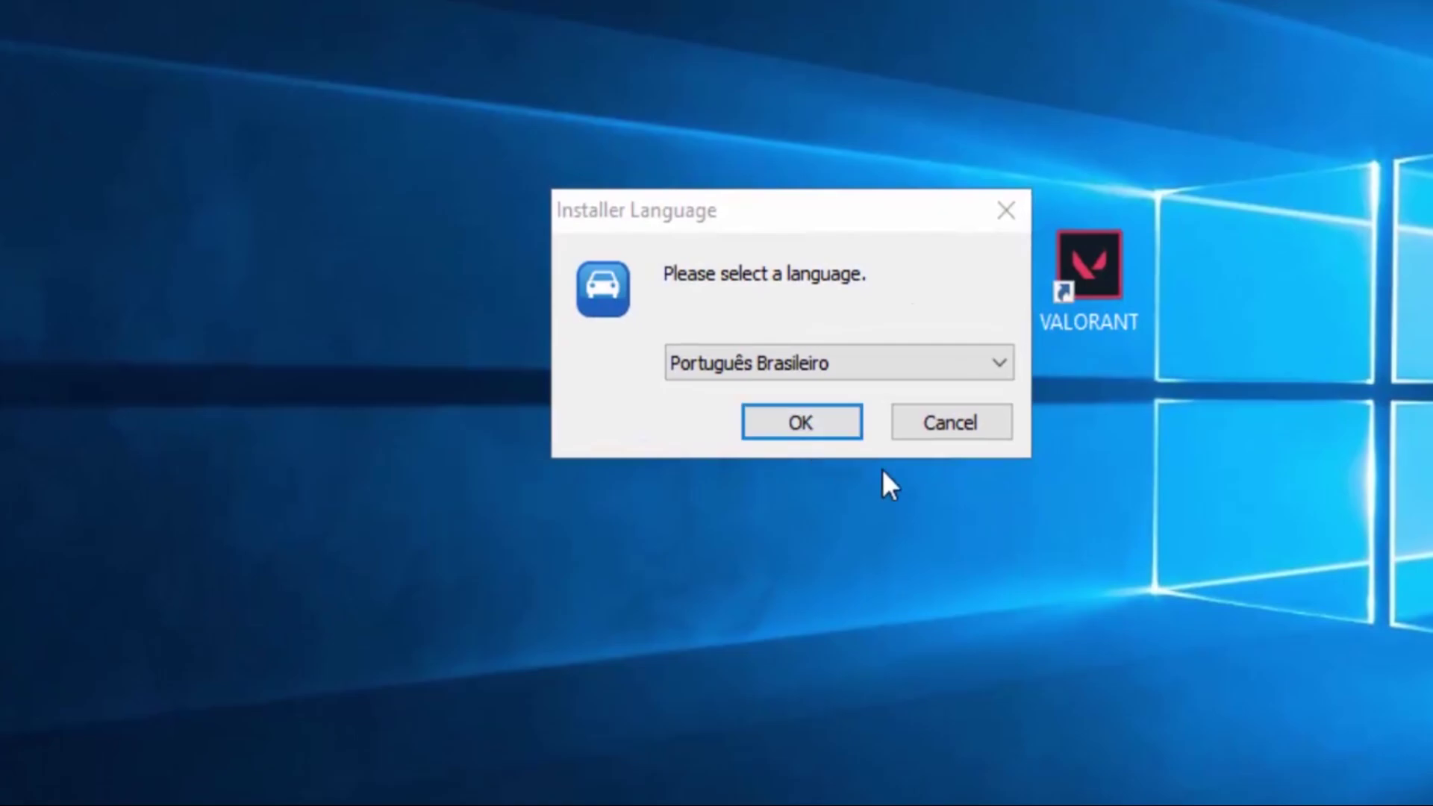
{"action": "left_click", "coordinate": [803, 426]}
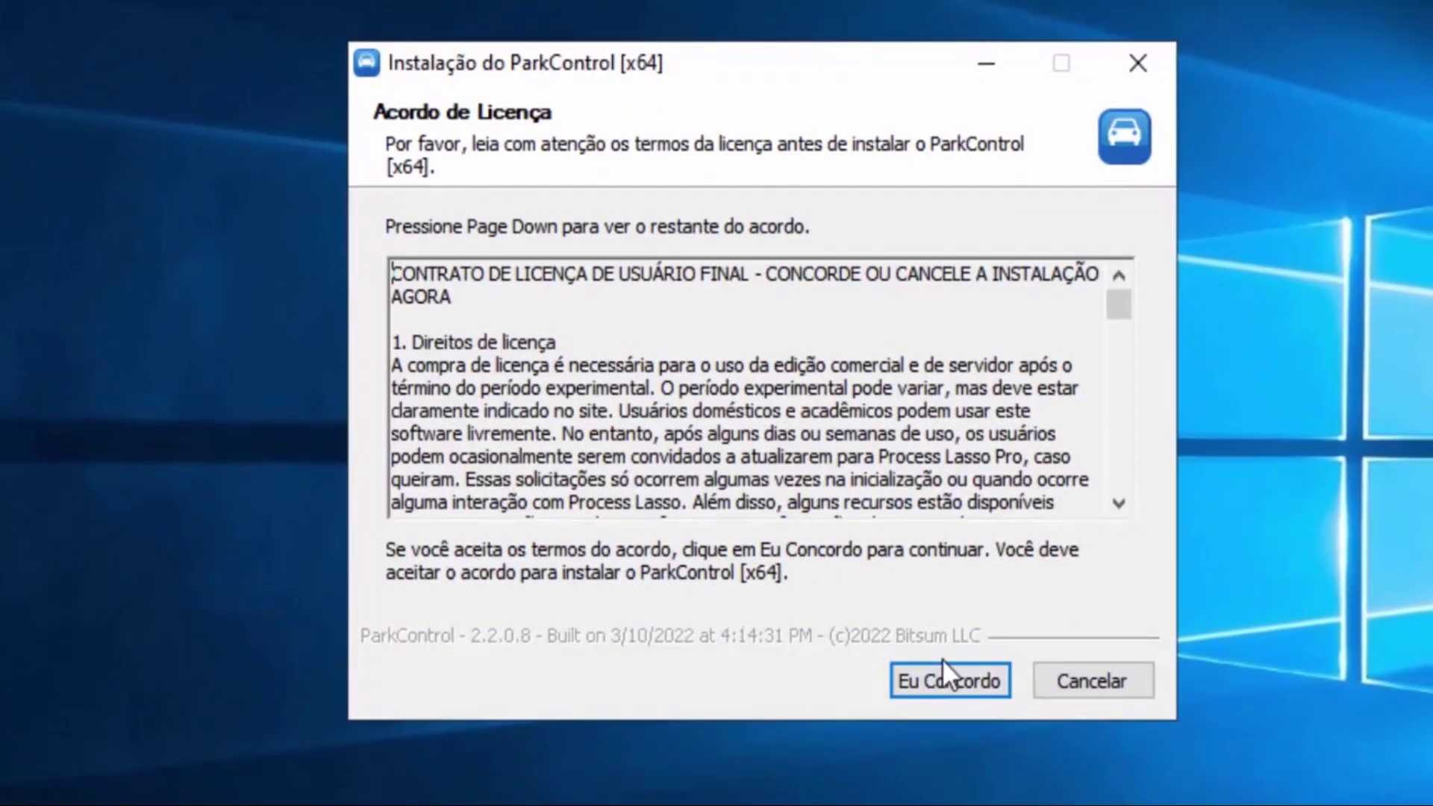
{"action": "left_click", "coordinate": [942, 659]}
{"action": "left_click", "coordinate": [953, 670]}
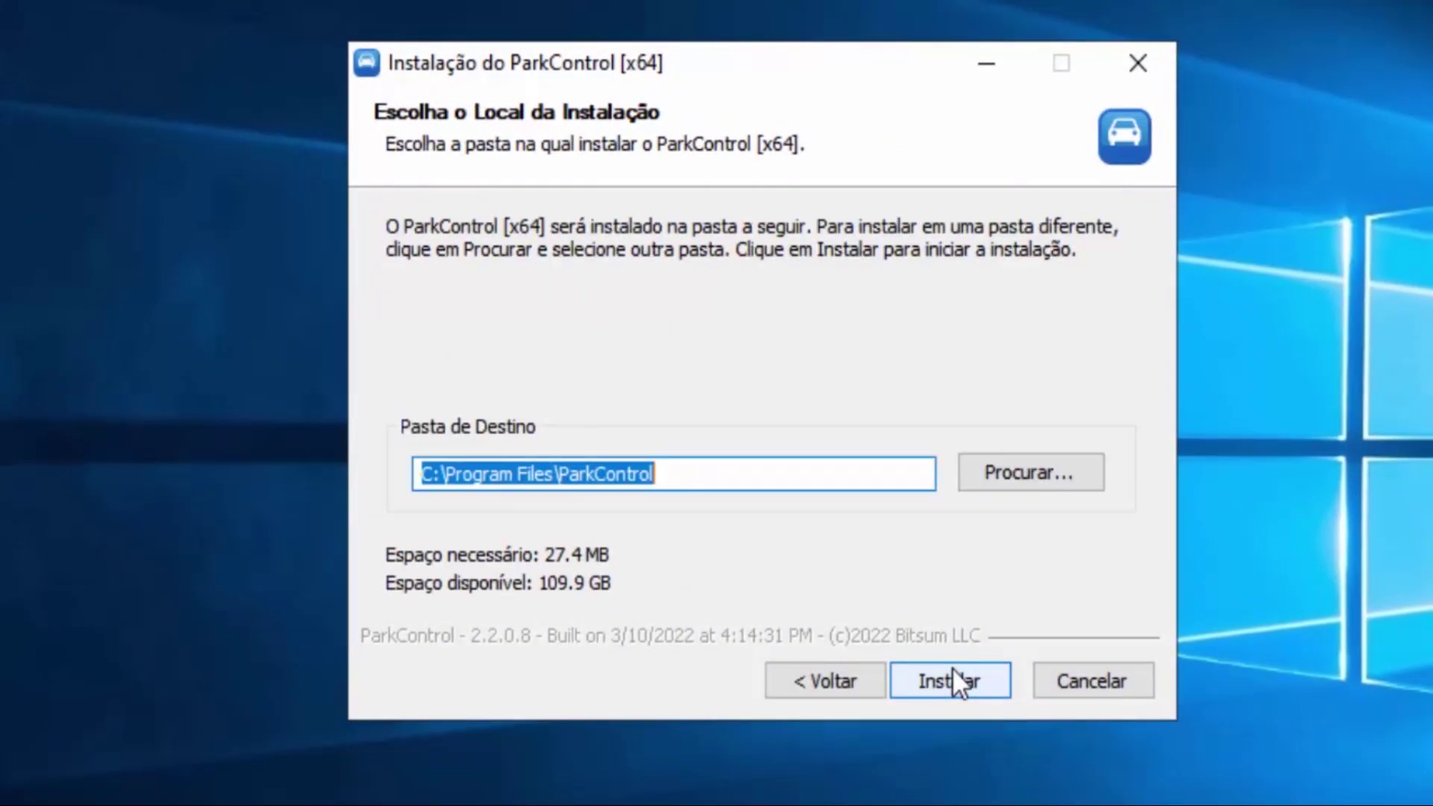
{"action": "left_click", "coordinate": [953, 668]}
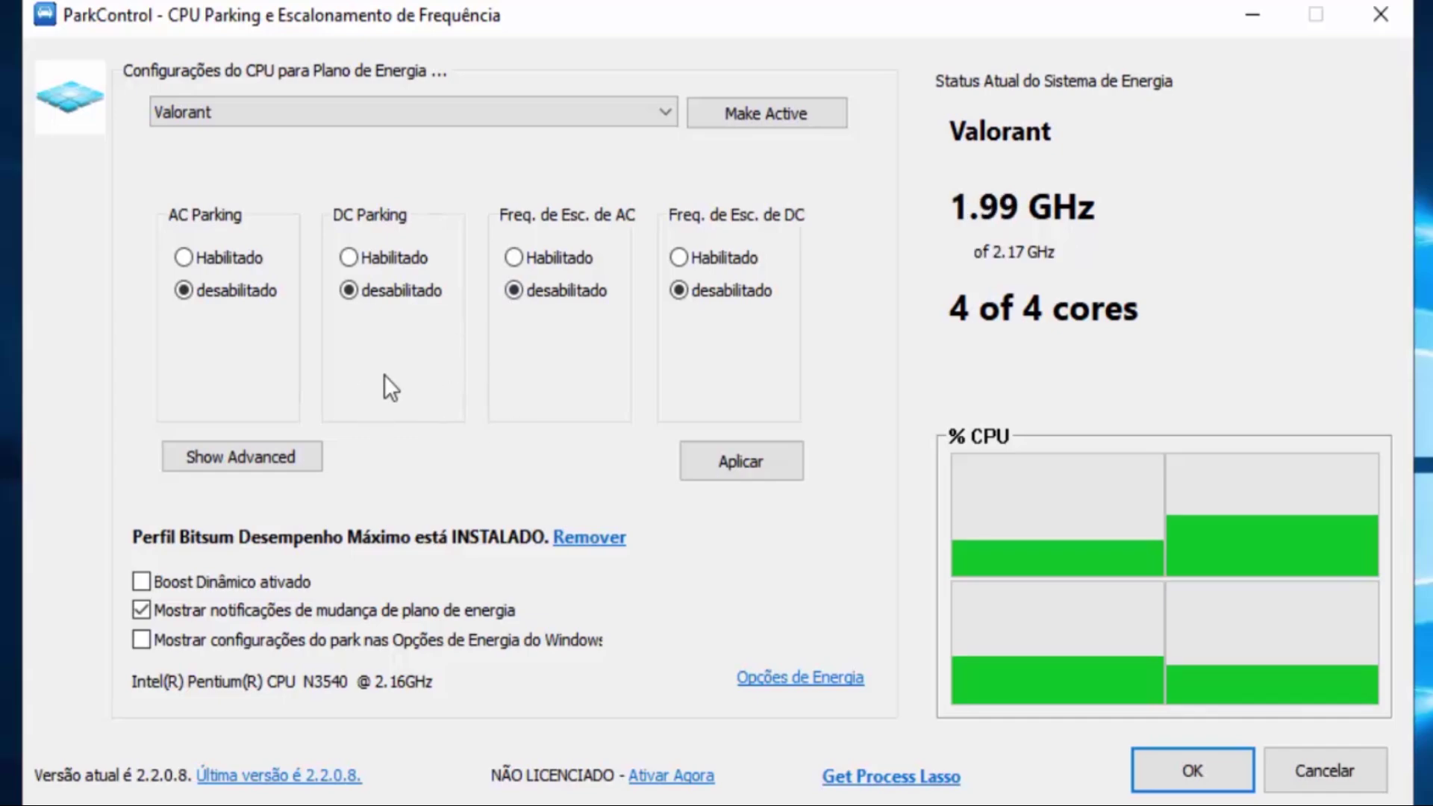
Apply the disabled core parking and frequency scaling settings to the Valorant power plan, make that plan active and close ParkControl
{"action": "left_click", "coordinate": [724, 452]}
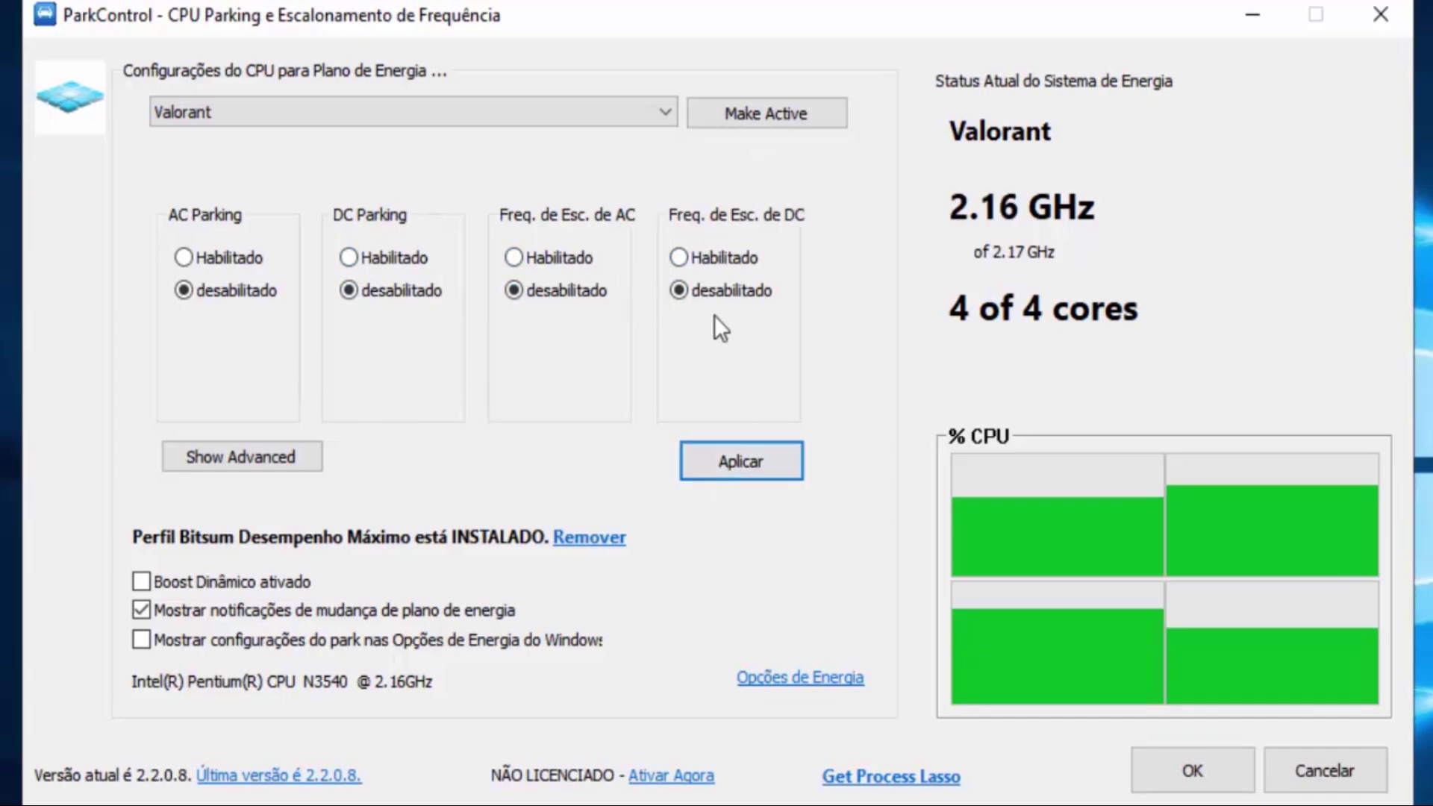
{"action": "left_click", "coordinate": [764, 106]}
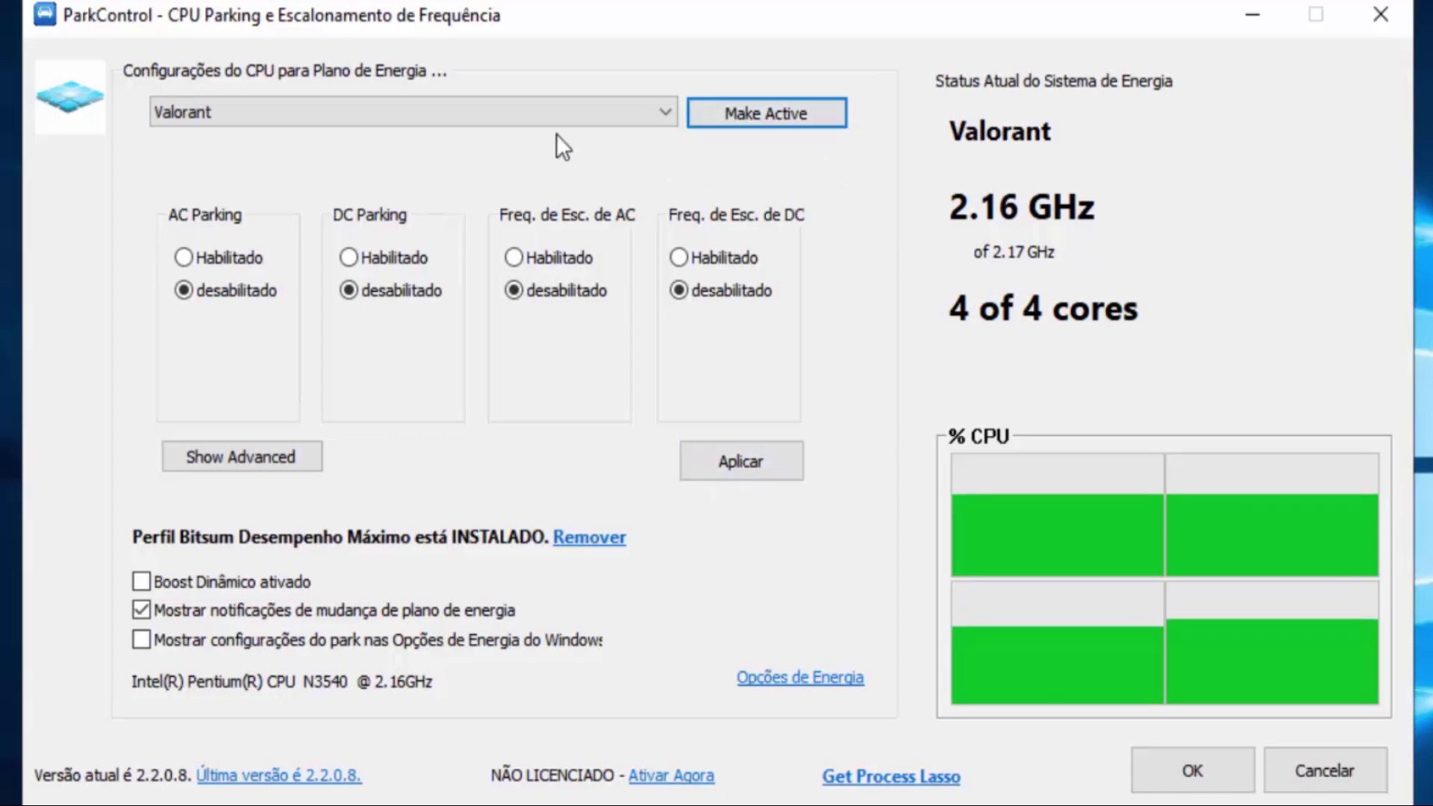
{"action": "left_click", "coordinate": [1203, 769]}
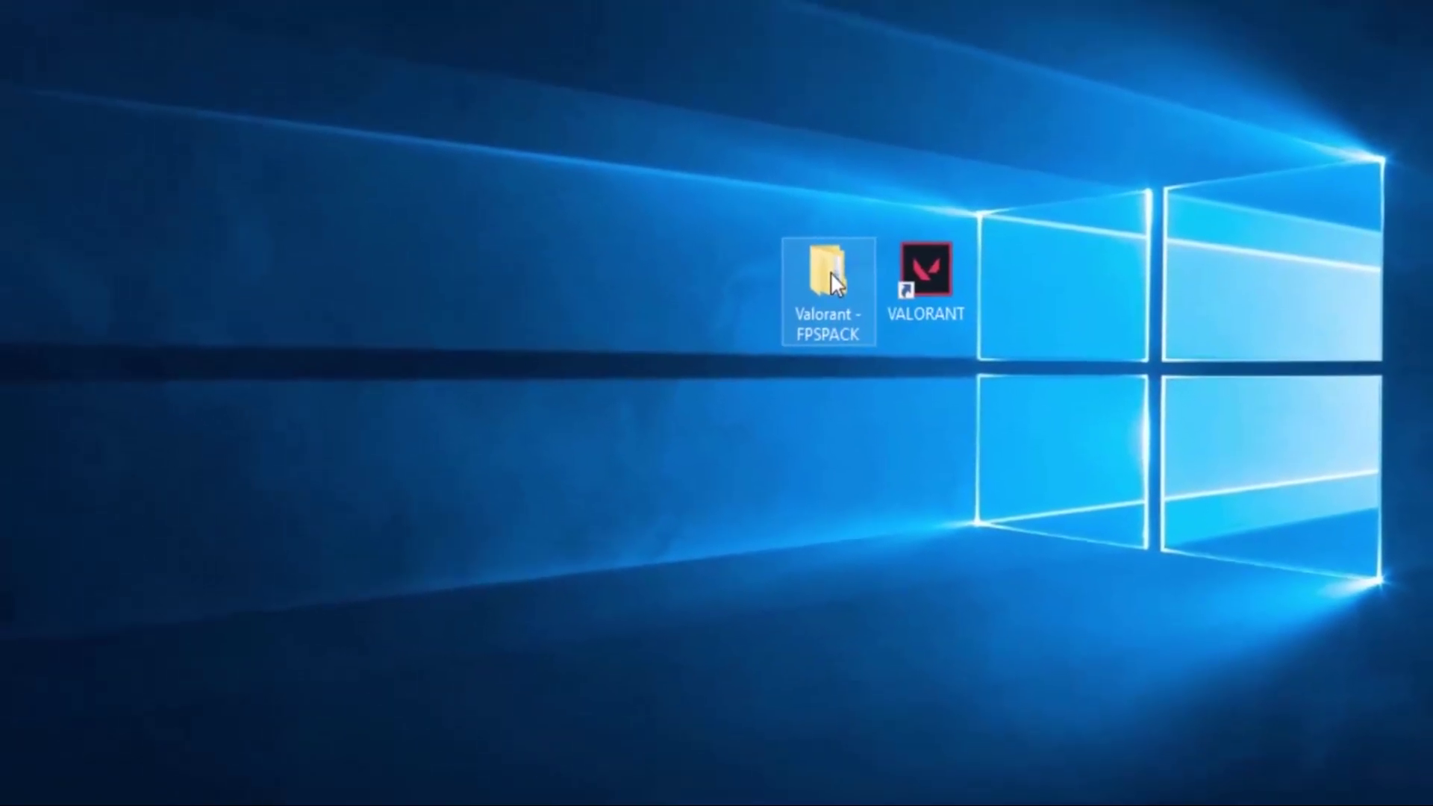
Install Process Lasso in Português Brasileiro with the default components, using processlassosetup64 from the FPSPACK Programas folder, and minimize its window
{"action": "double_click", "coordinate": [800, 221]}
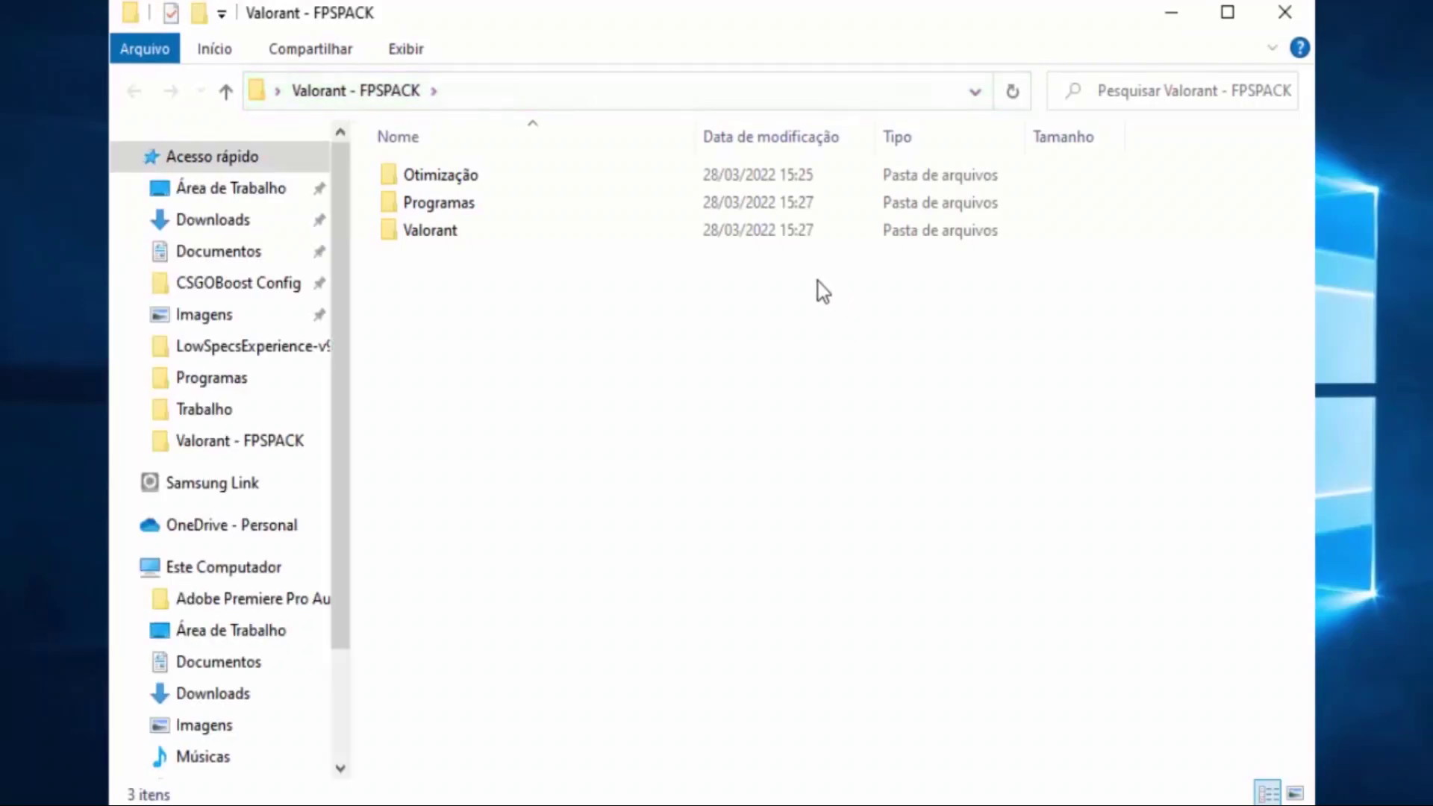
{"action": "left_click", "coordinate": [445, 208]}
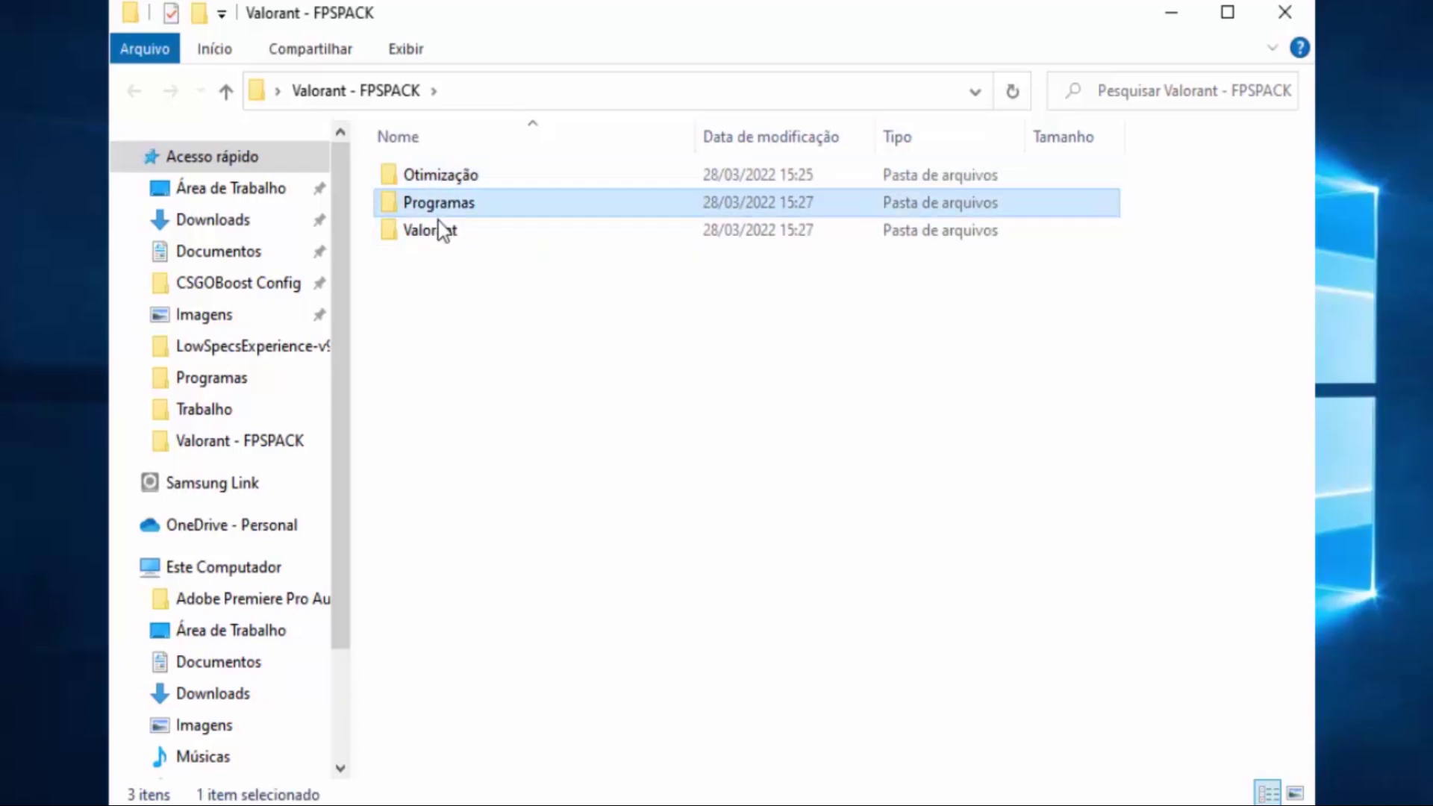
{"action": "mouse_move", "coordinate": [522, 190]}
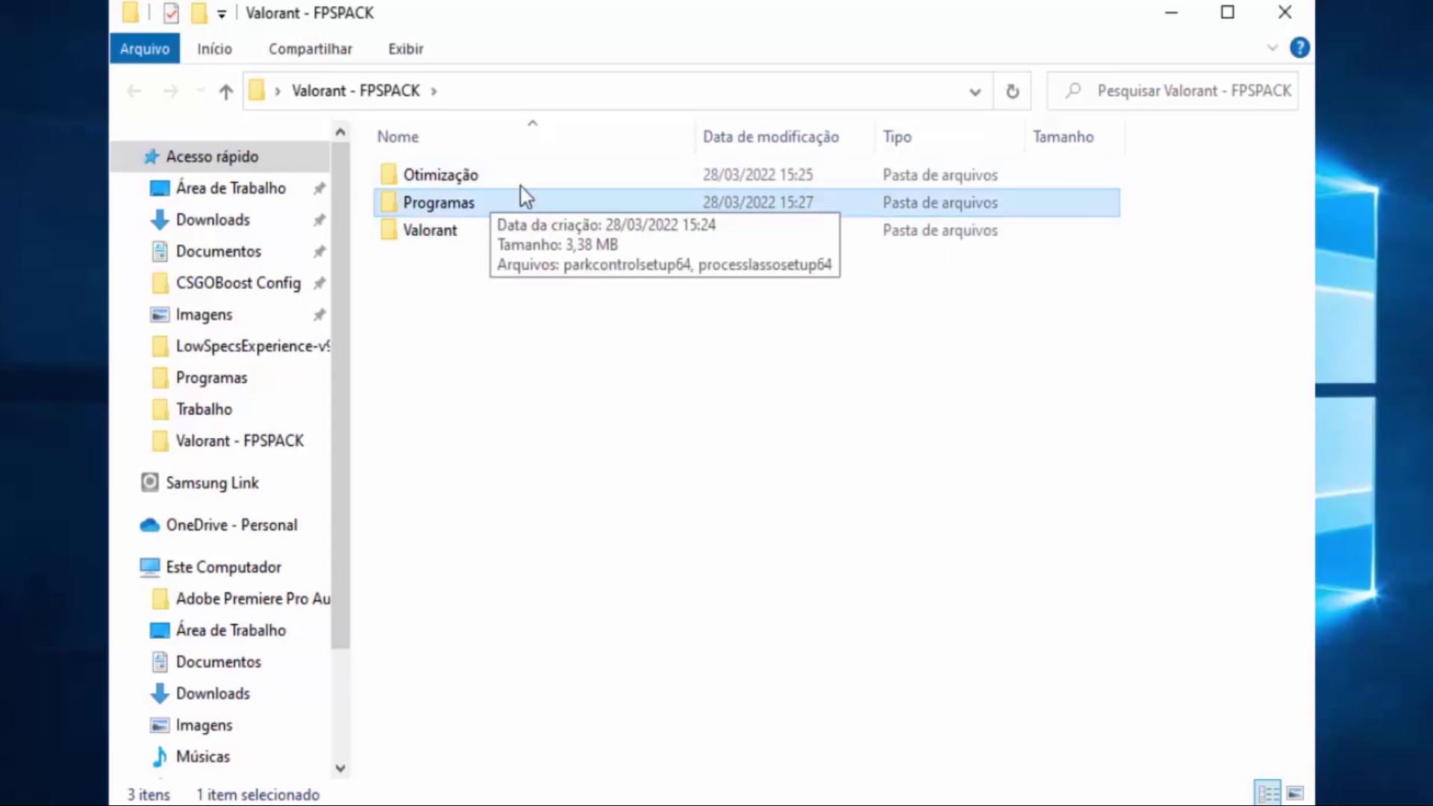
{"action": "double_click", "coordinate": [486, 211]}
{"action": "left_click", "coordinate": [477, 211]}
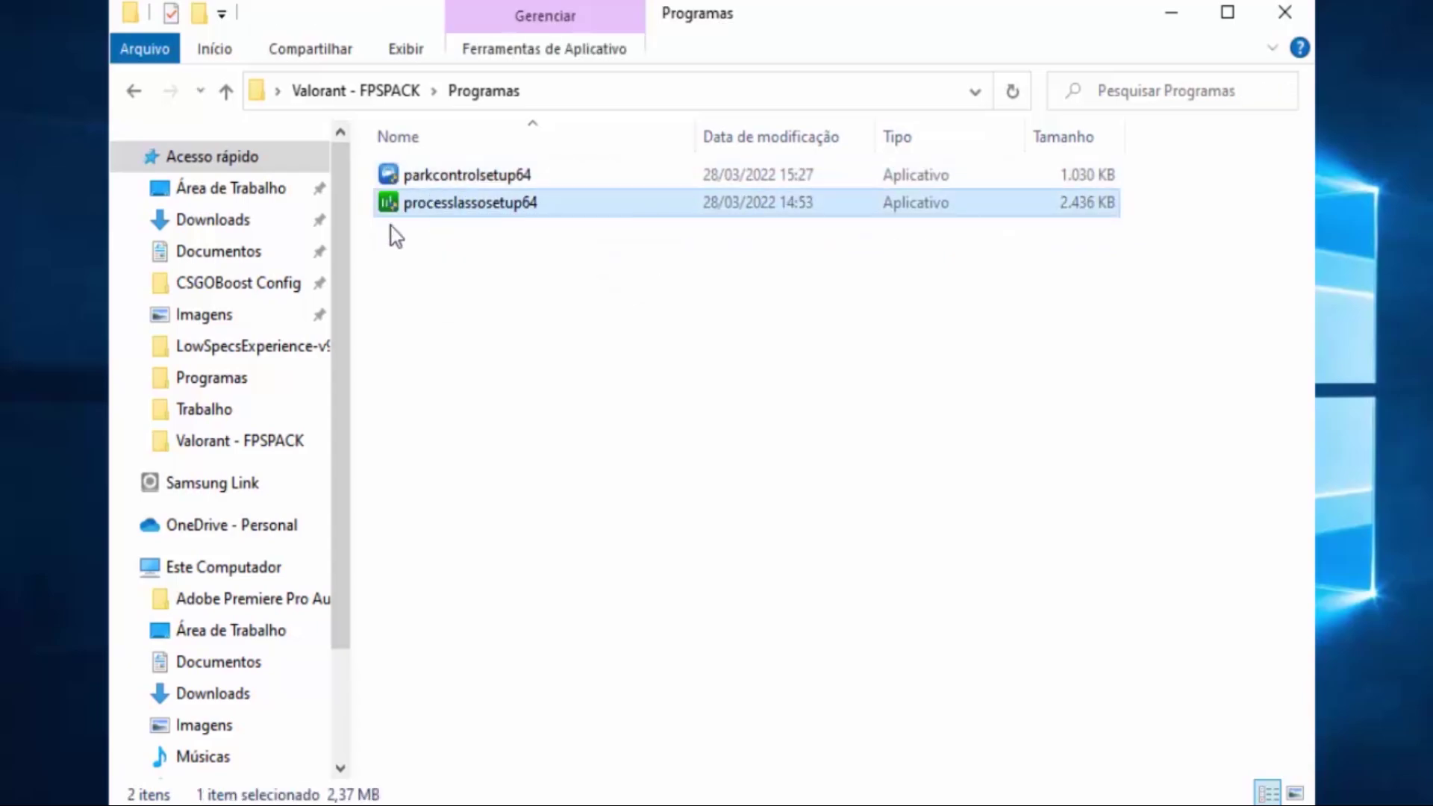
{"action": "double_click", "coordinate": [491, 203]}
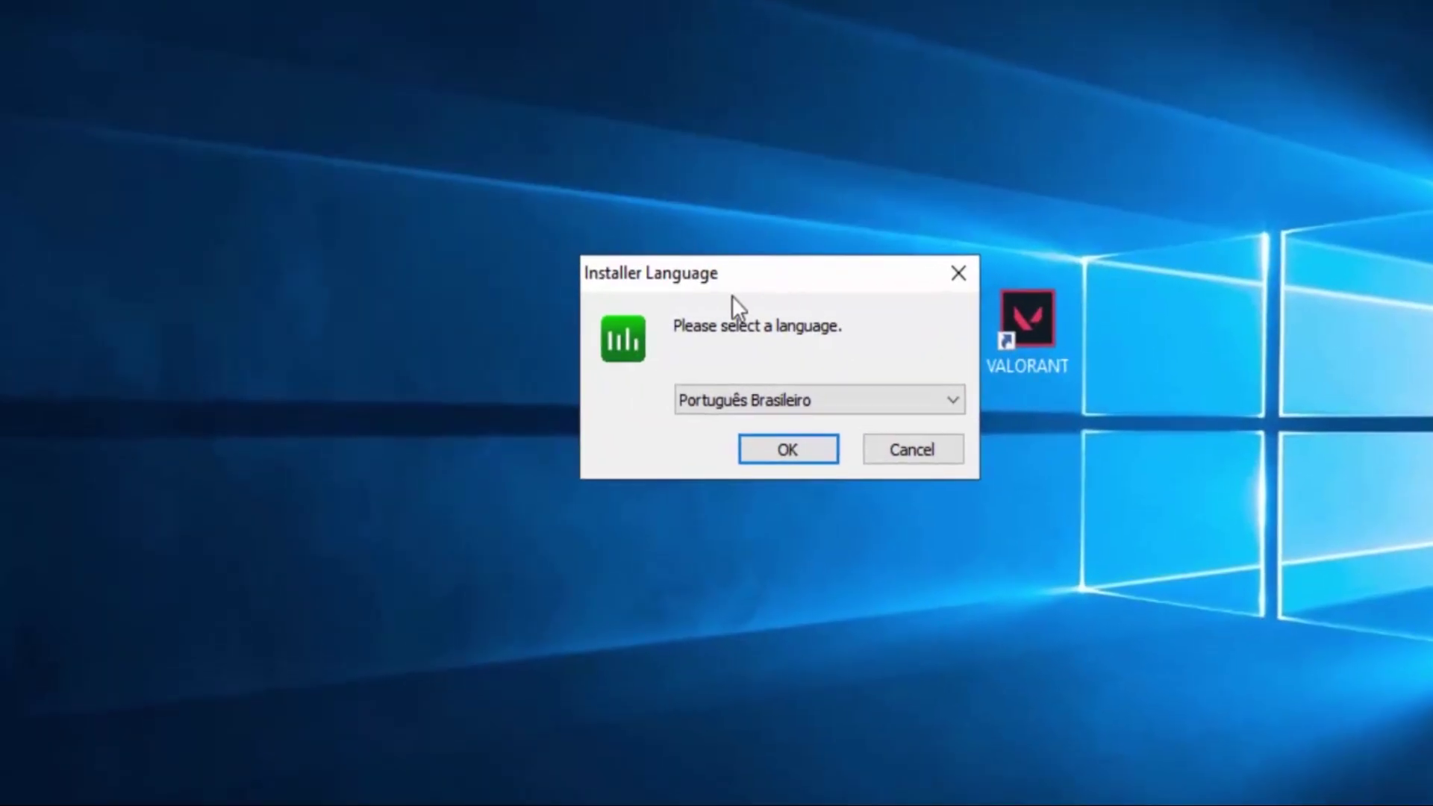
{"action": "left_click", "coordinate": [803, 441]}
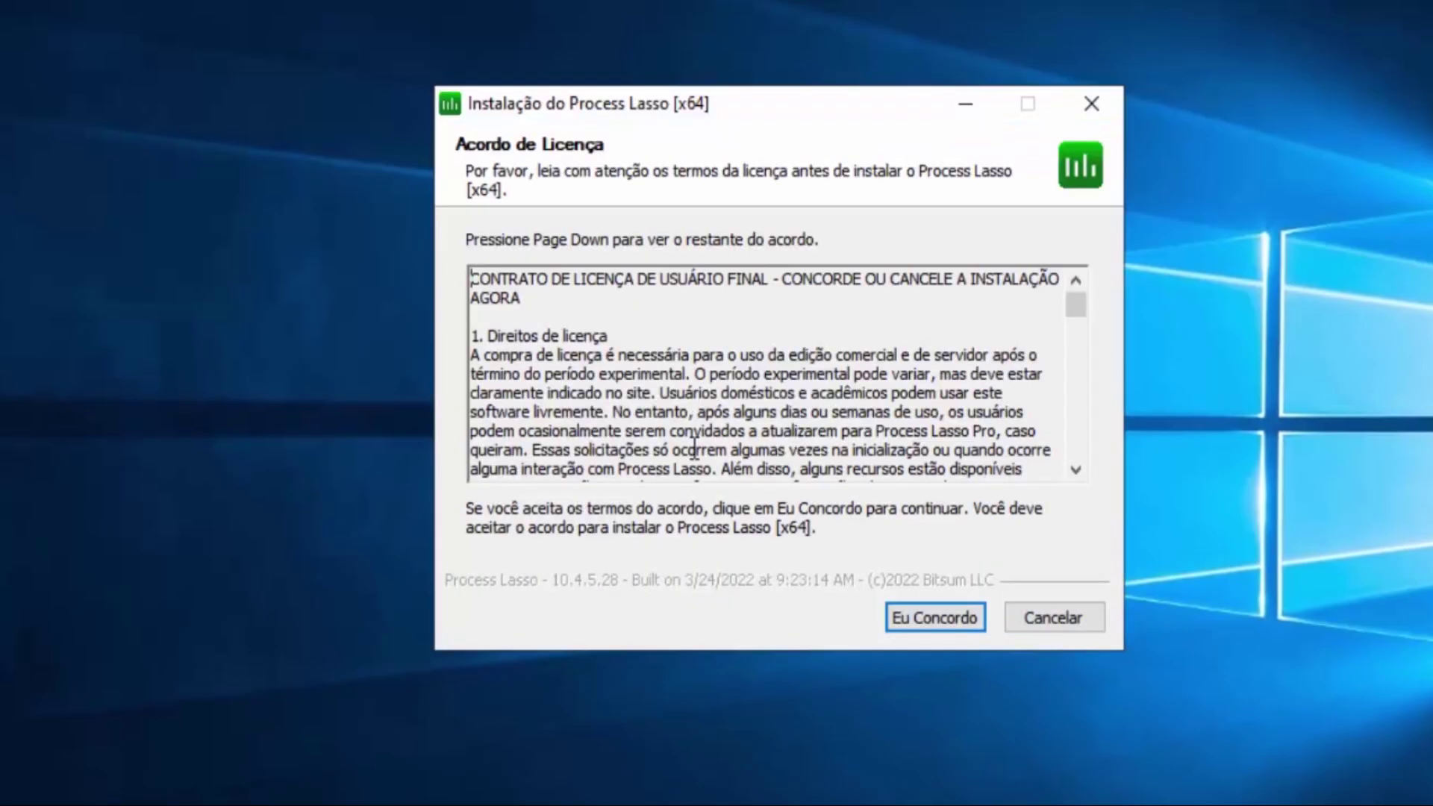
{"action": "left_click", "coordinate": [954, 626]}
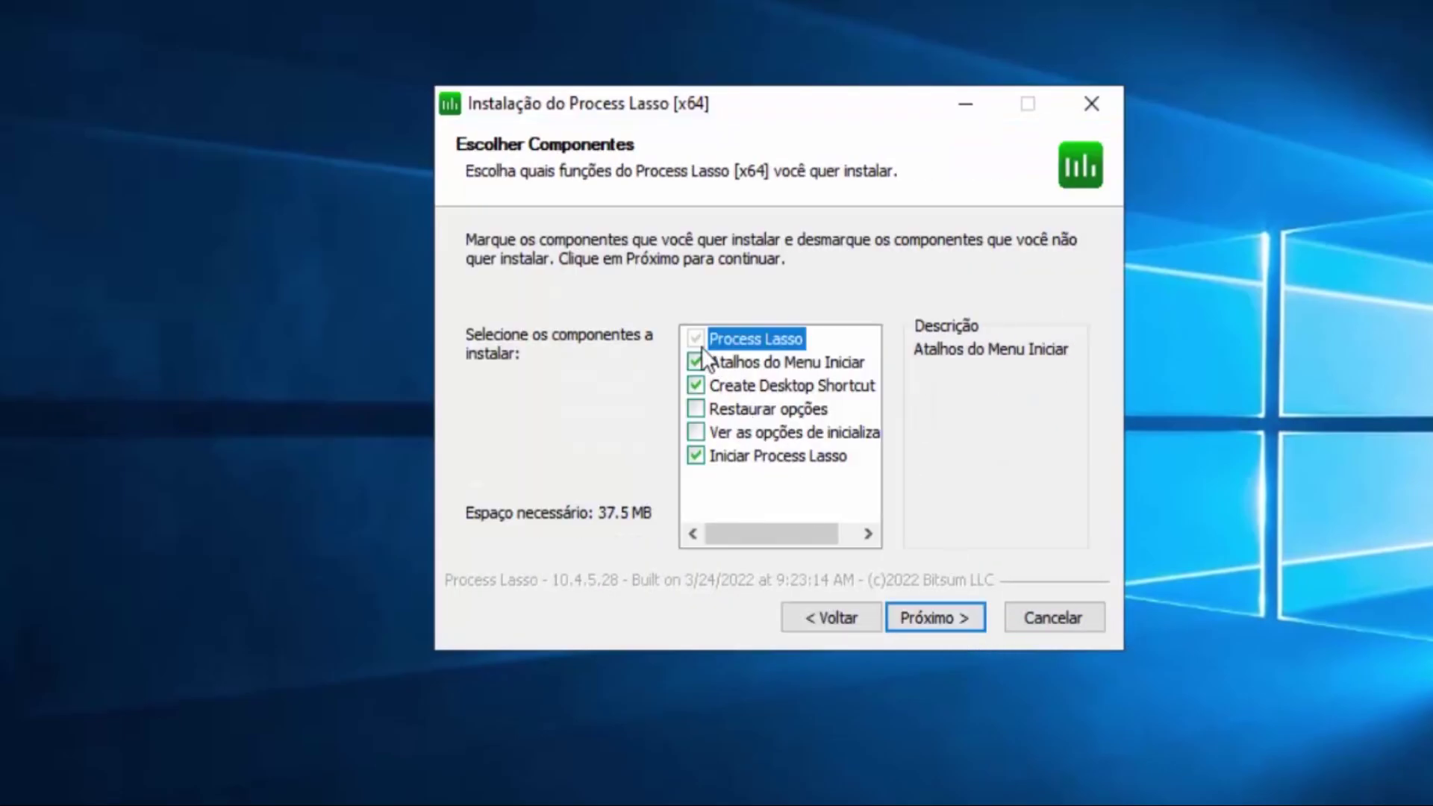
{"action": "left_click", "coordinate": [928, 607]}
{"action": "left_click", "coordinate": [930, 627]}
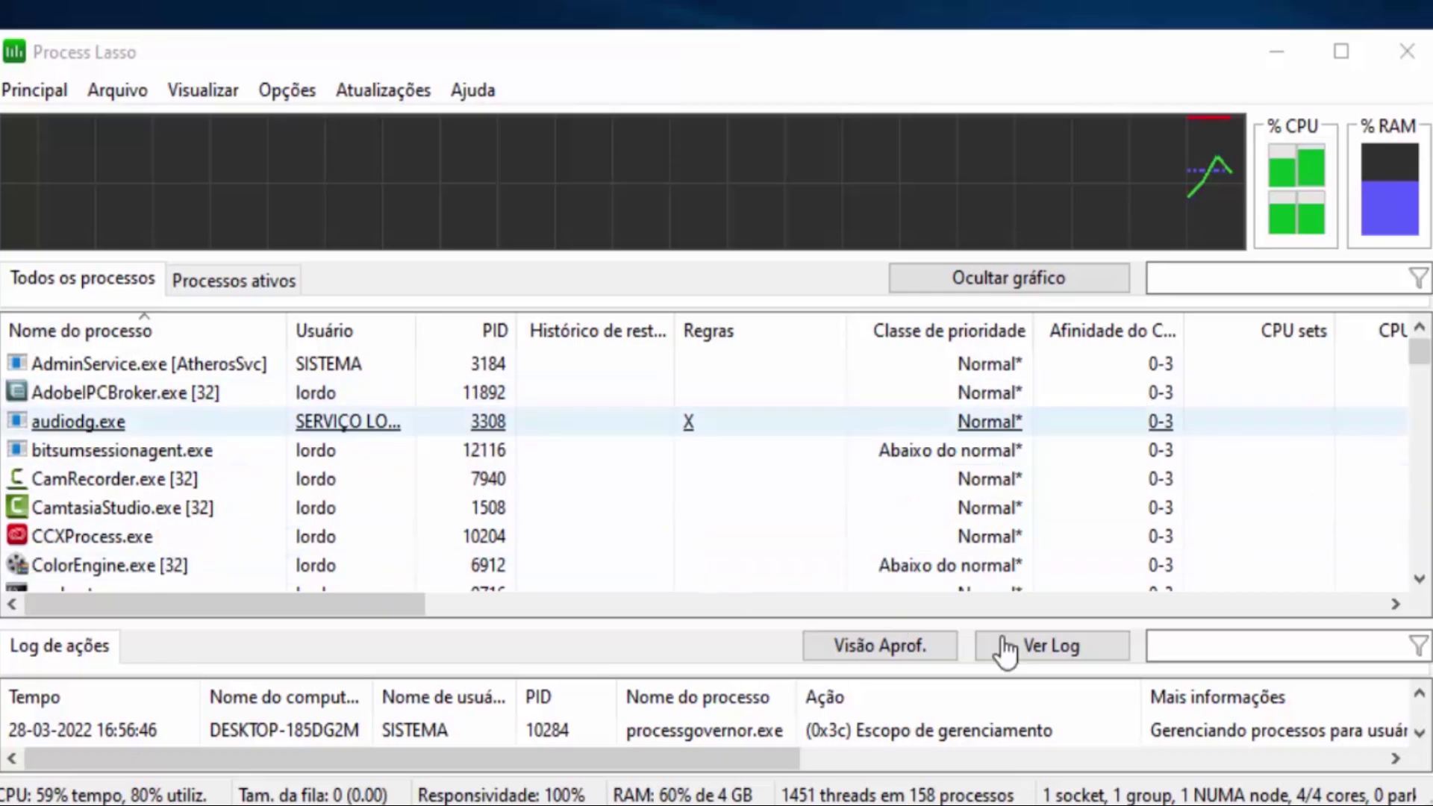
{"action": "left_click", "coordinate": [1276, 52]}
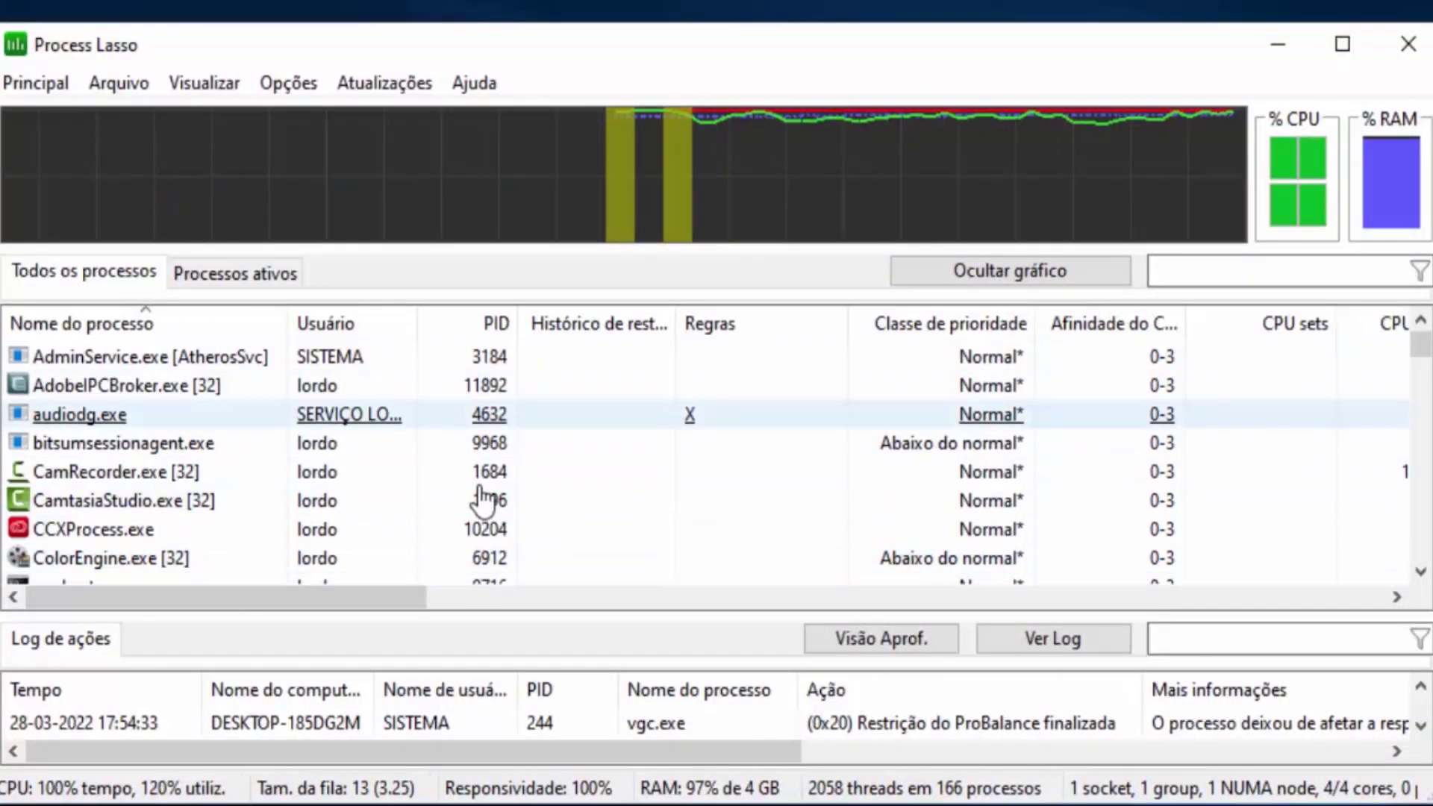
Select the VALORANT-Win64-Shipping.exe process in Process Lasso and enable Modo de Desempenho
{"action": "scroll", "coordinate": [447, 478], "scroll_direction": "down", "scroll_amount": 8}
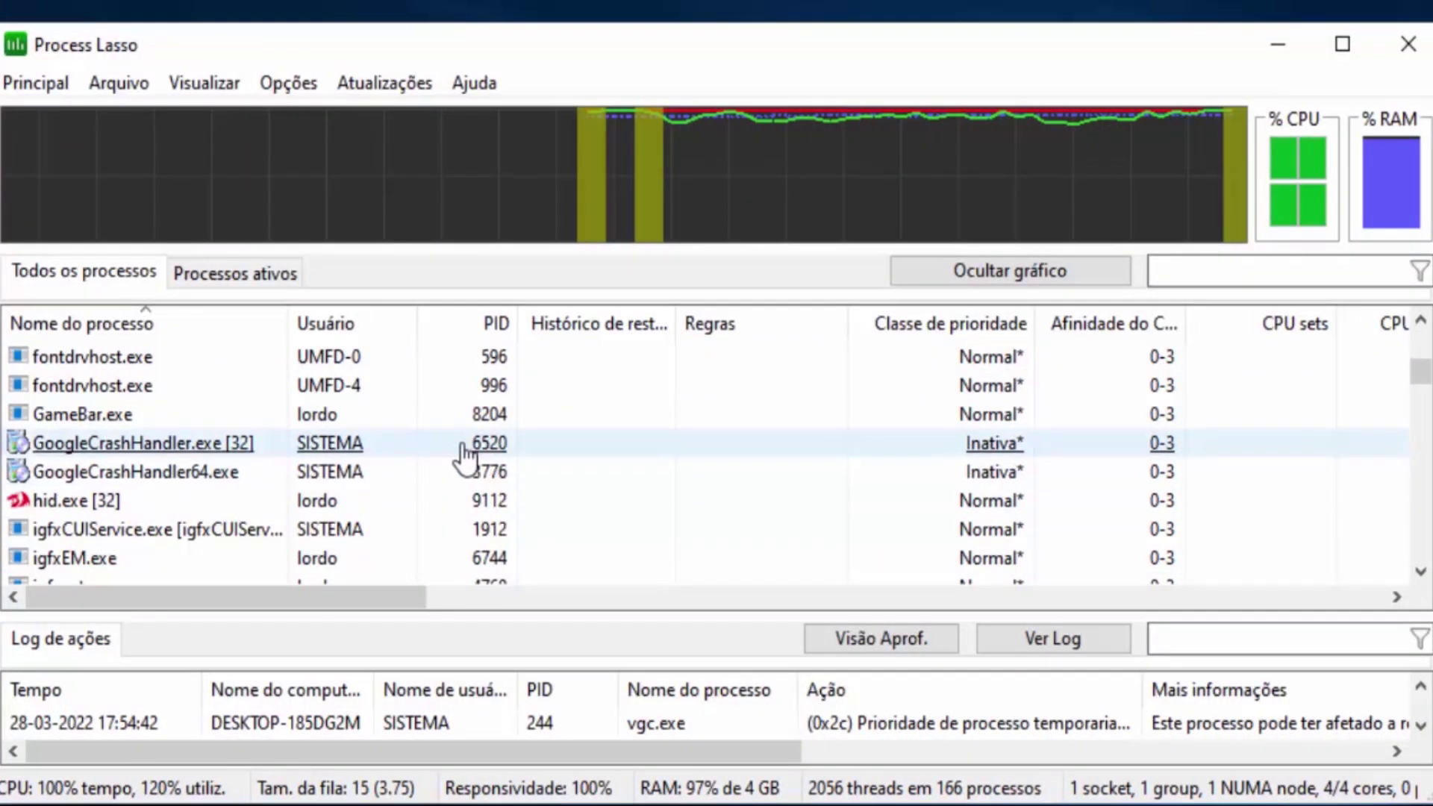
{"action": "left_click", "coordinate": [606, 448]}
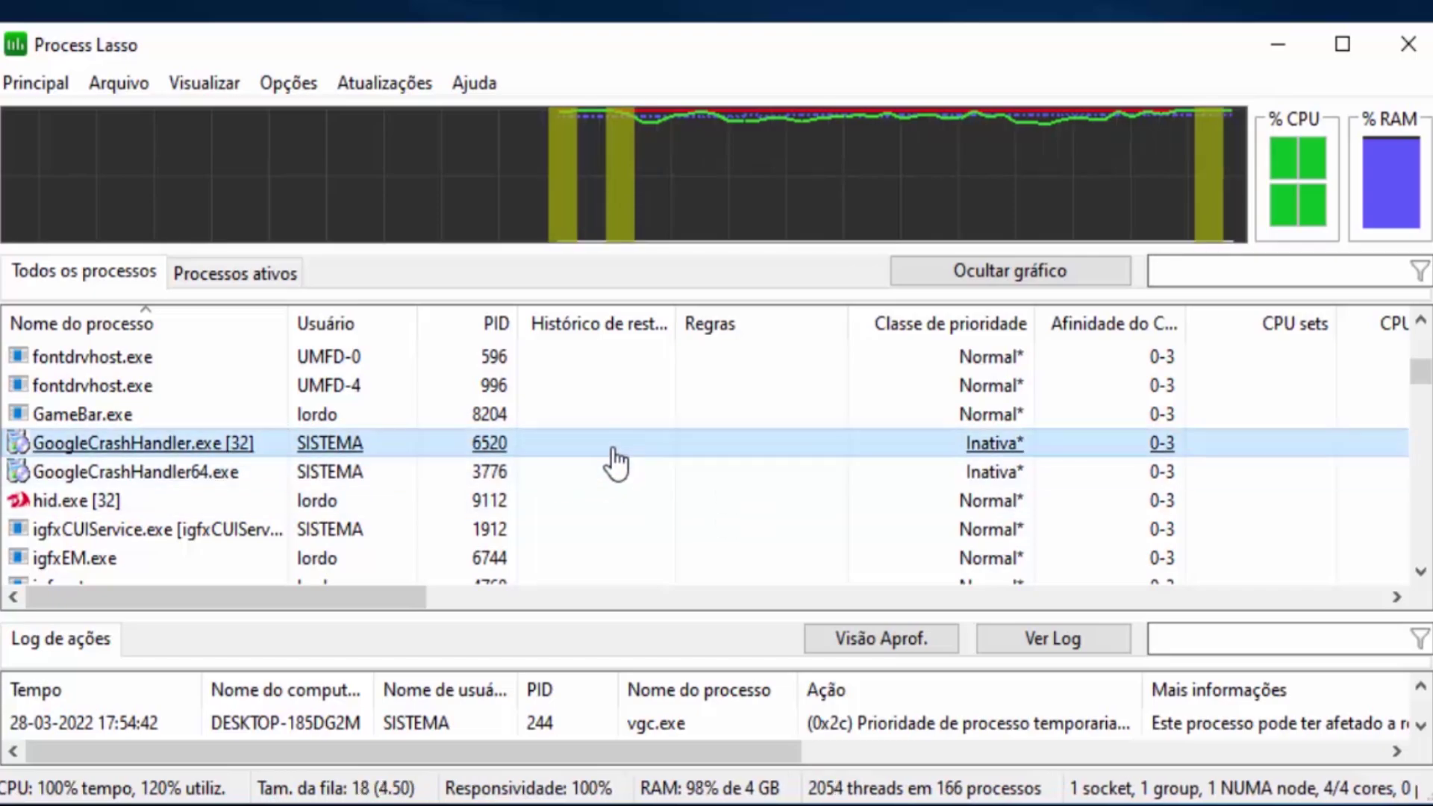
{"action": "key", "text": "v"}
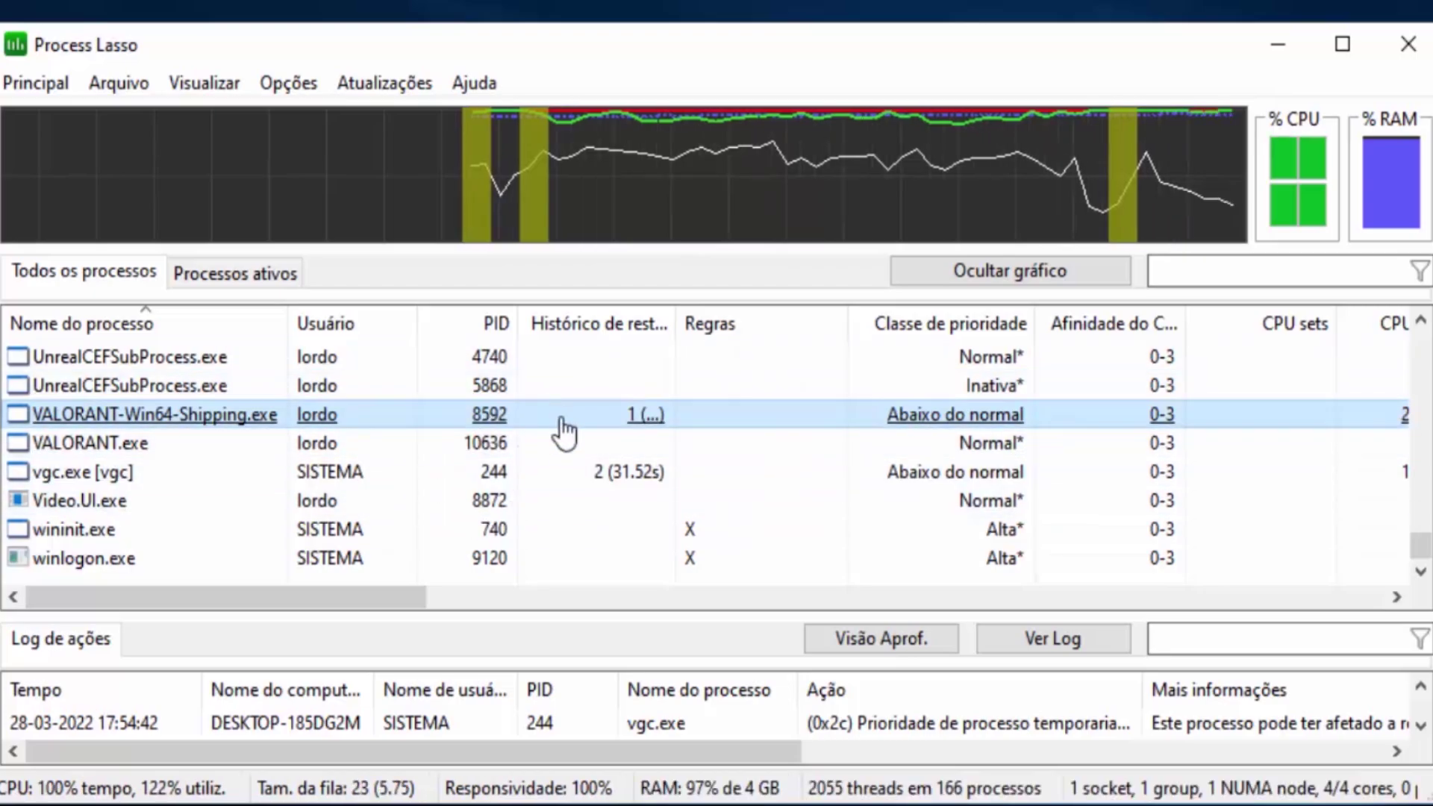
{"action": "scroll", "coordinate": [636, 441], "scroll_direction": "up", "scroll_amount": 1}
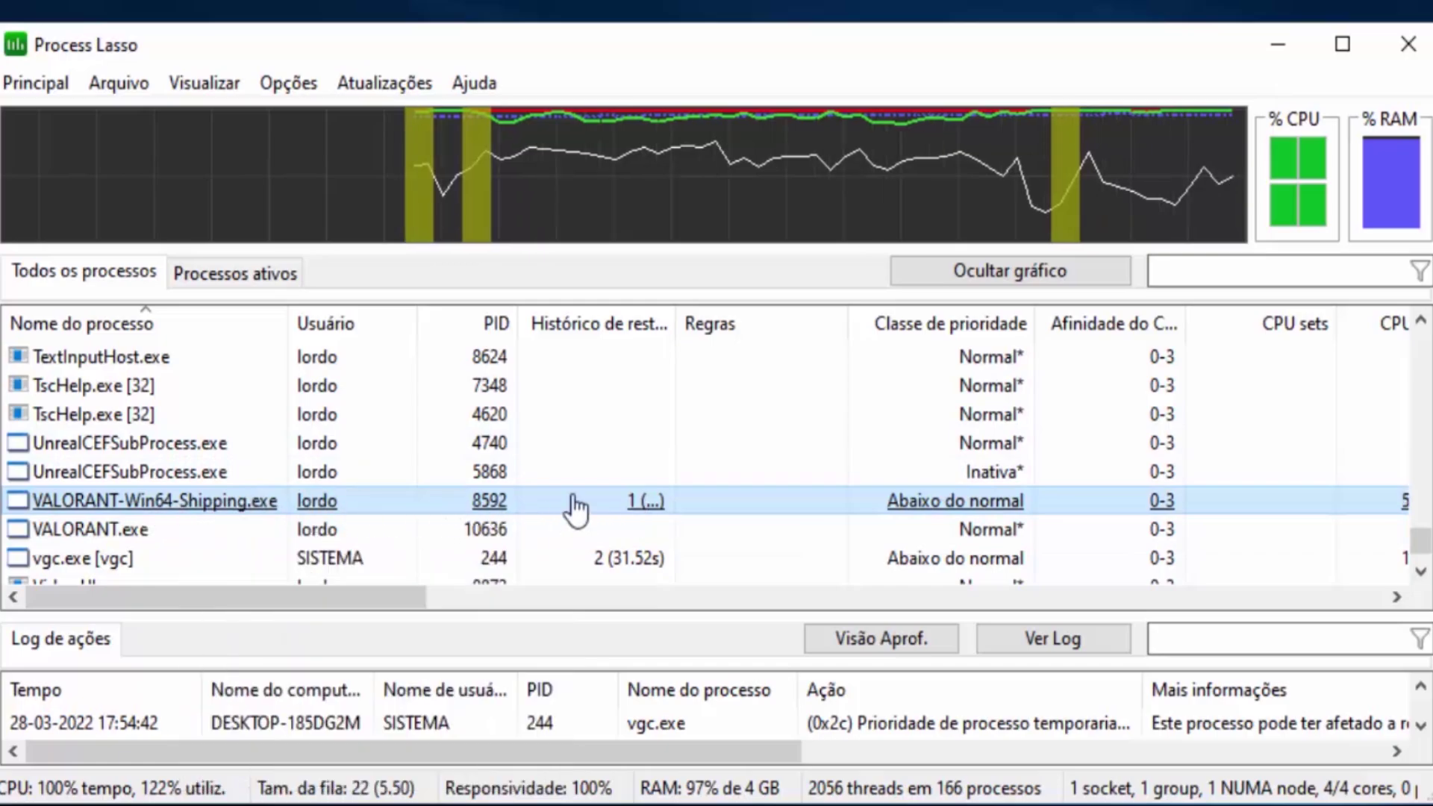
{"action": "scroll", "coordinate": [542, 478], "scroll_direction": "down", "scroll_amount": 1}
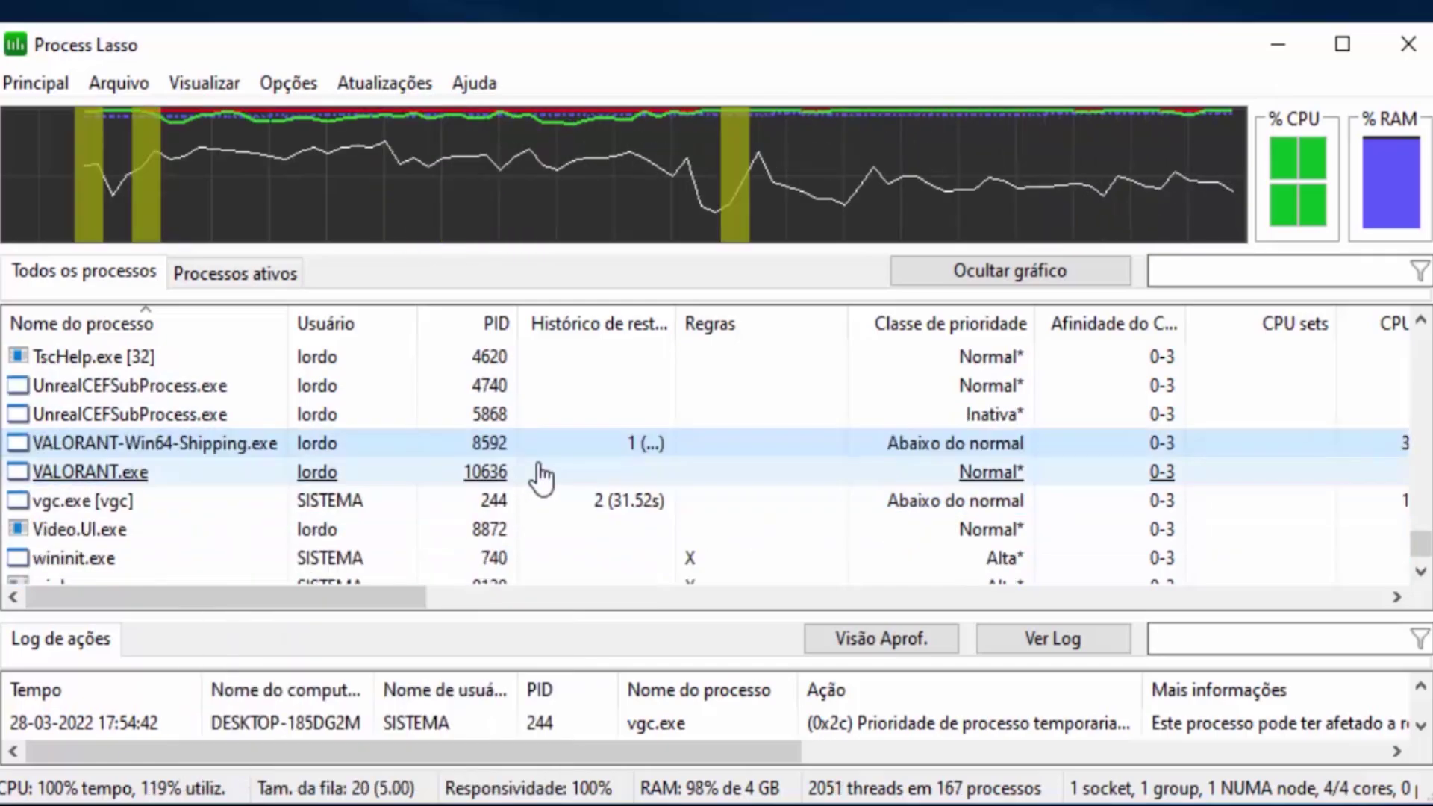
{"action": "left_click", "coordinate": [25, 83]}
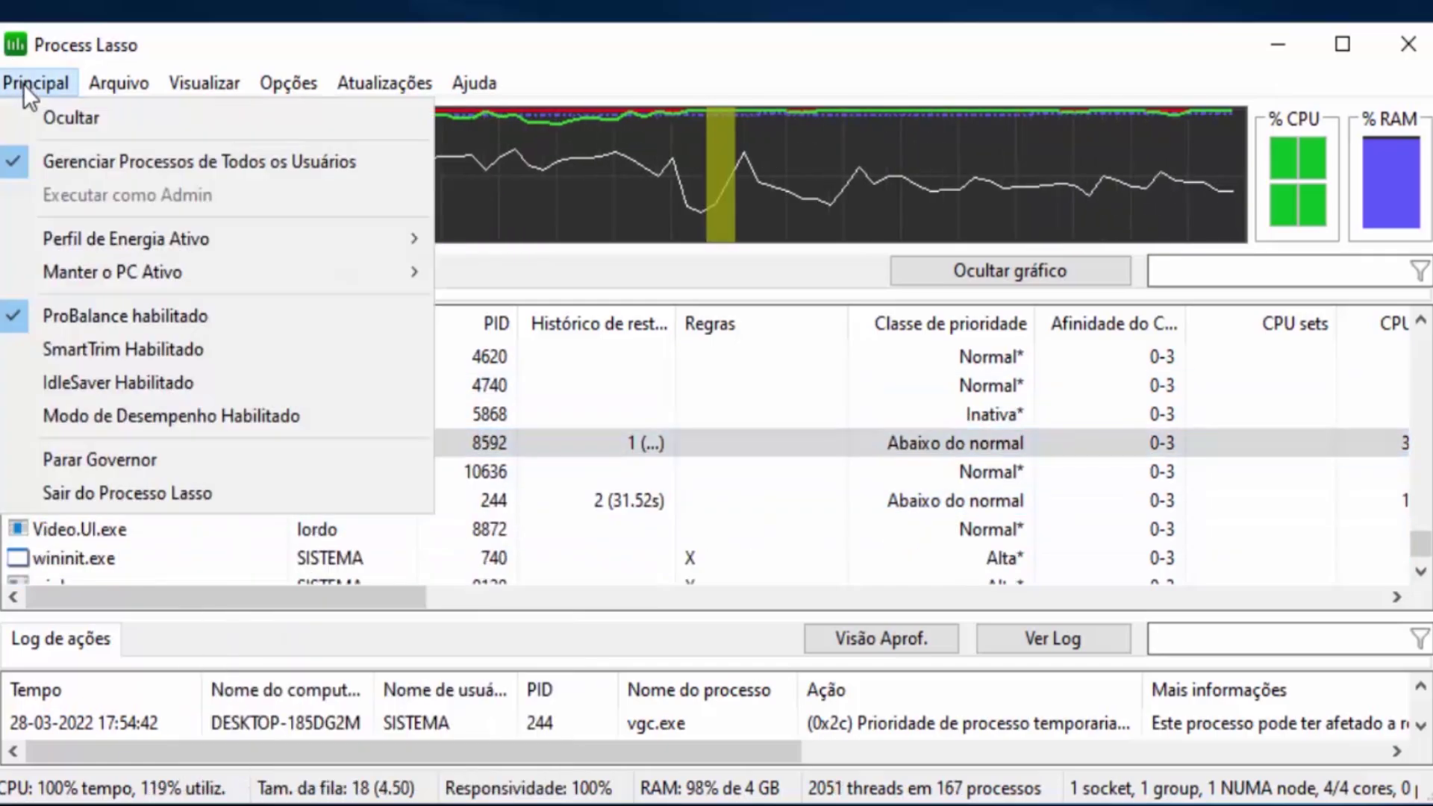
{"action": "left_click", "coordinate": [74, 413]}
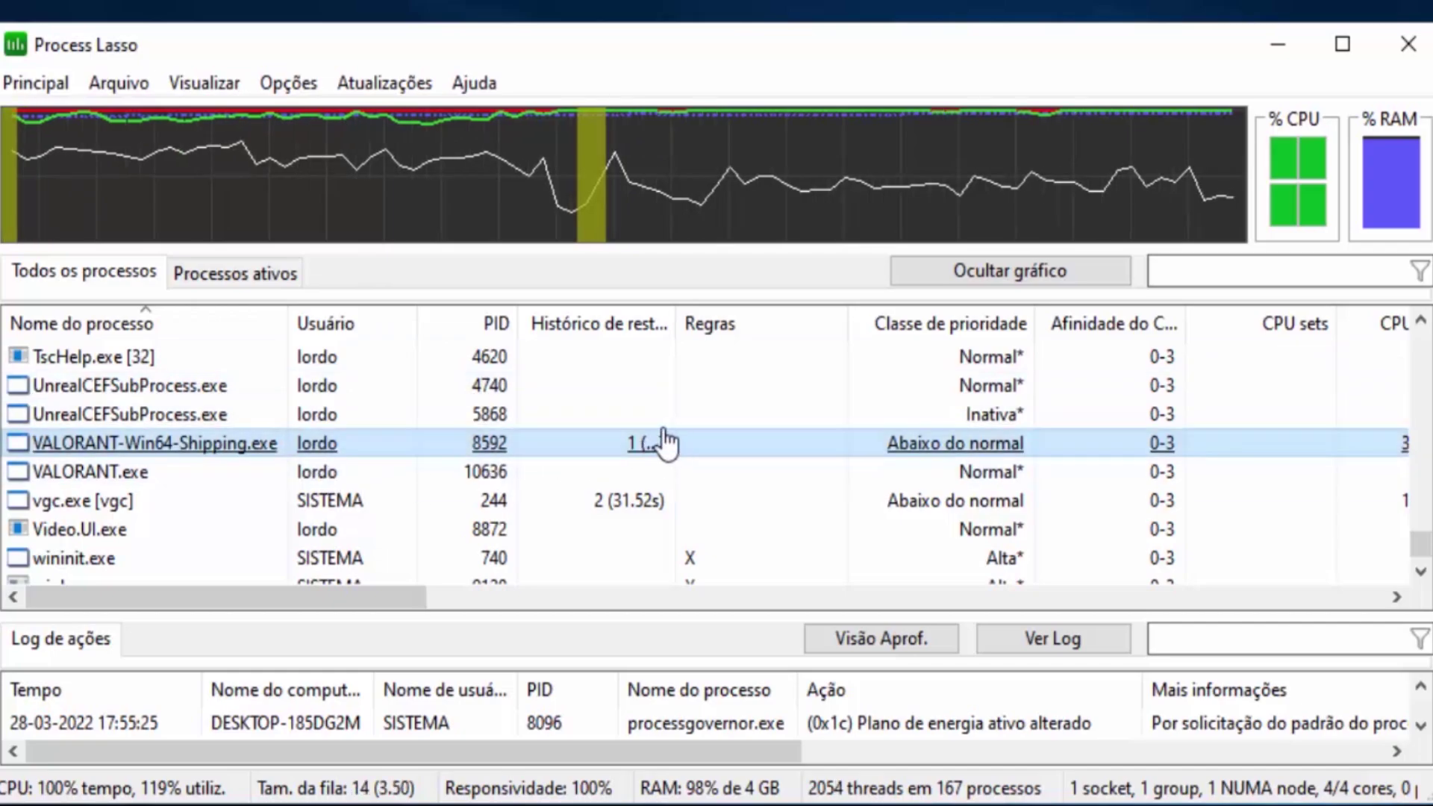
Assign the Valorant power plan as the energy profile of the VALORANT-Win64-Shipping.exe process and acknowledge the notice
{"action": "right_click", "coordinate": [613, 446]}
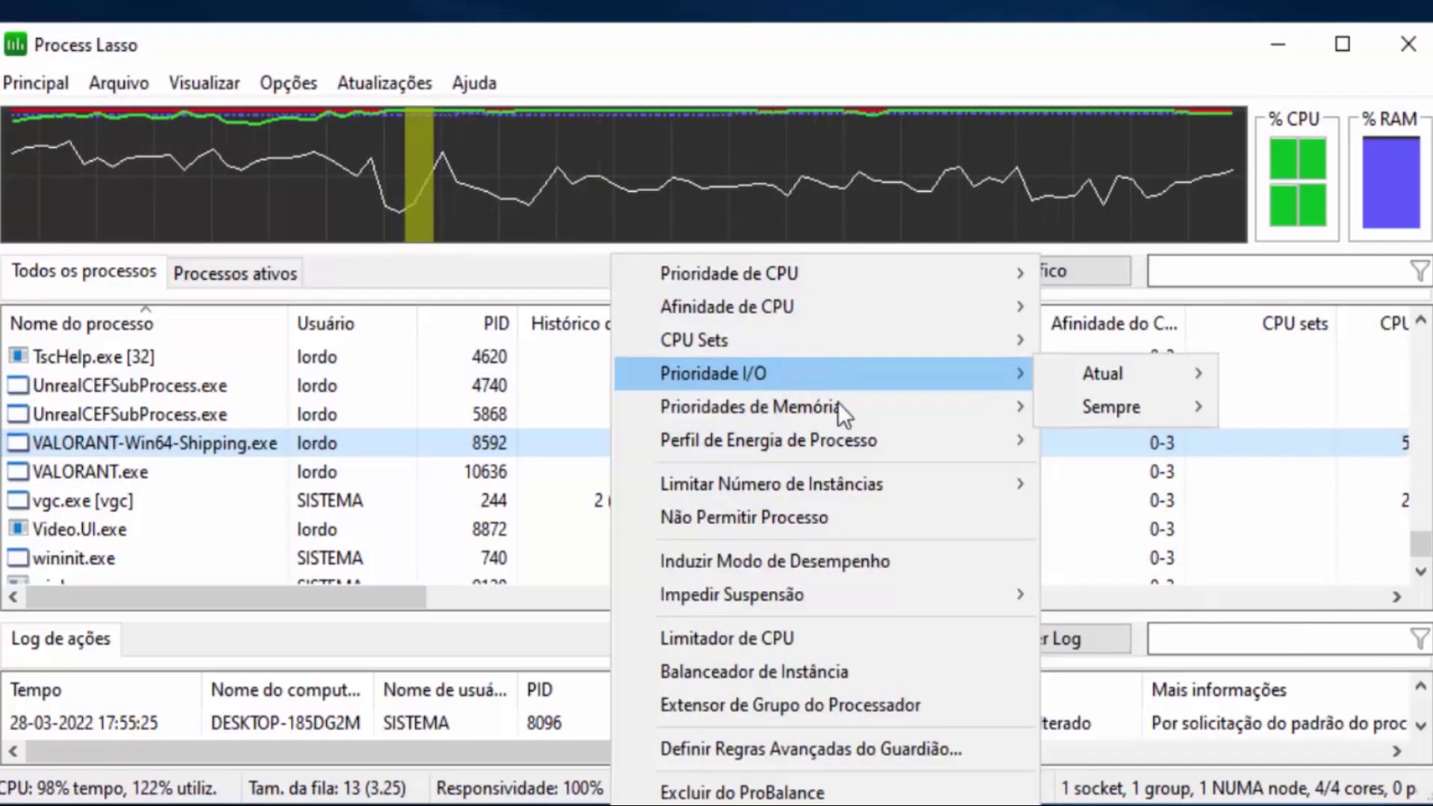
{"action": "mouse_move", "coordinate": [832, 448]}
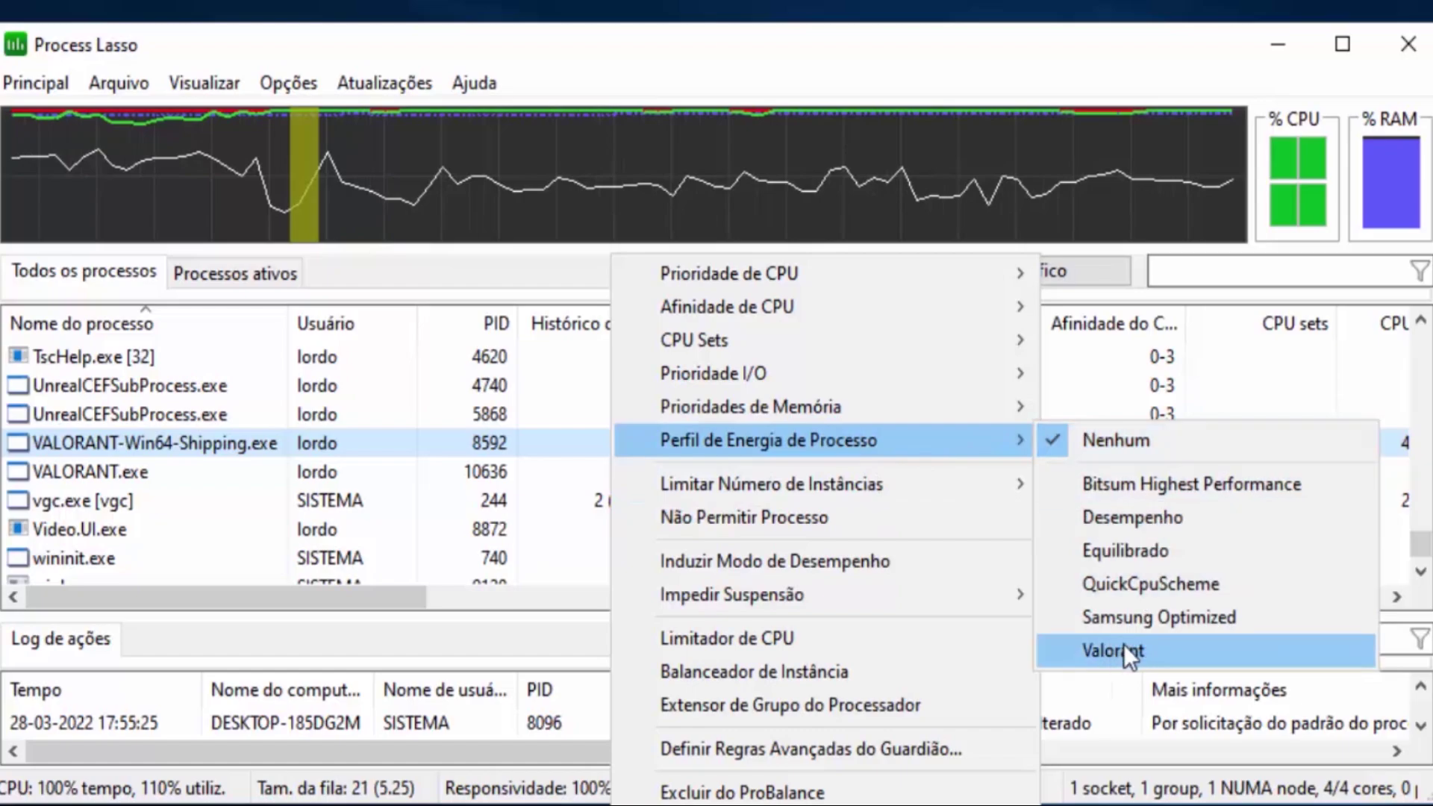
{"action": "left_click", "coordinate": [1105, 648]}
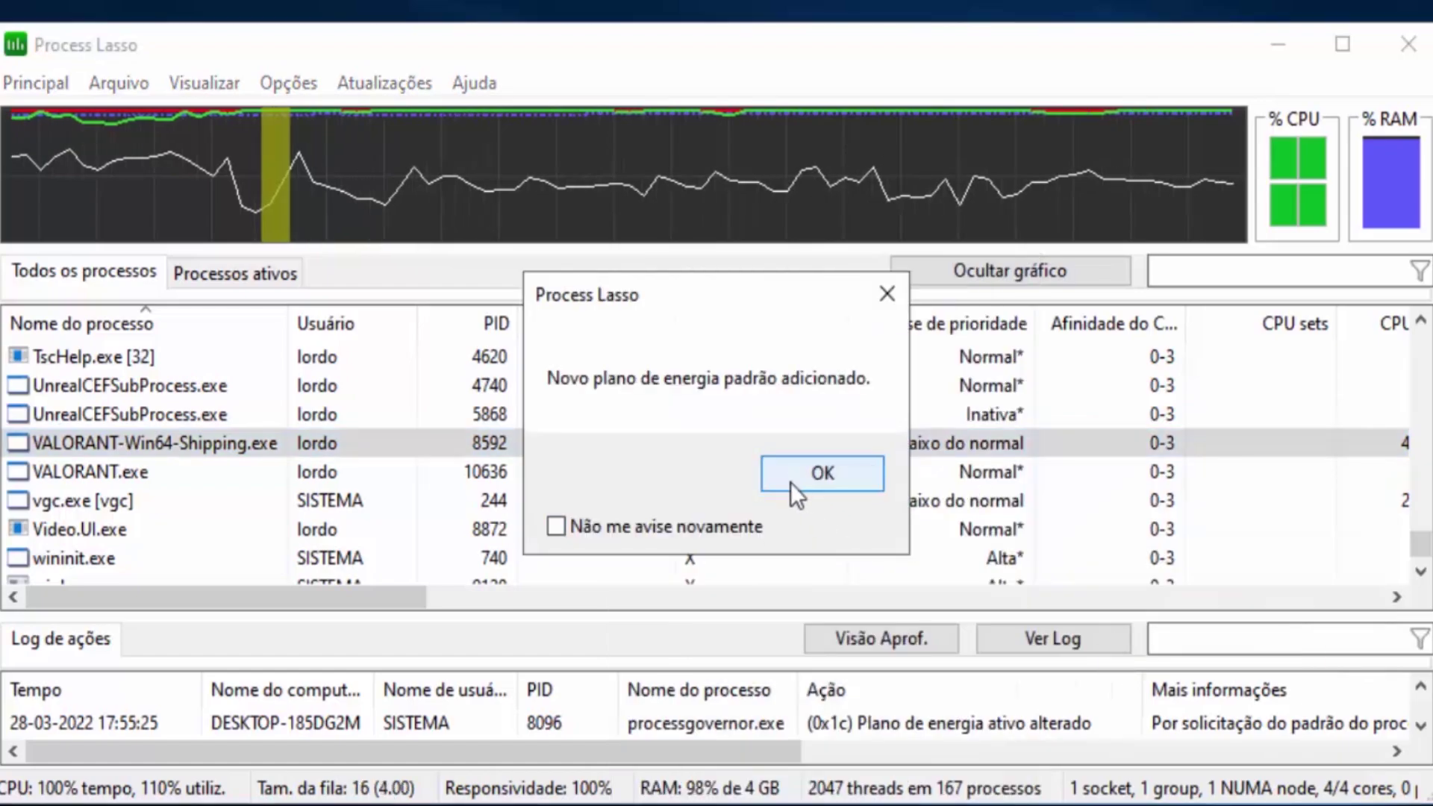
{"action": "left_click", "coordinate": [790, 482]}
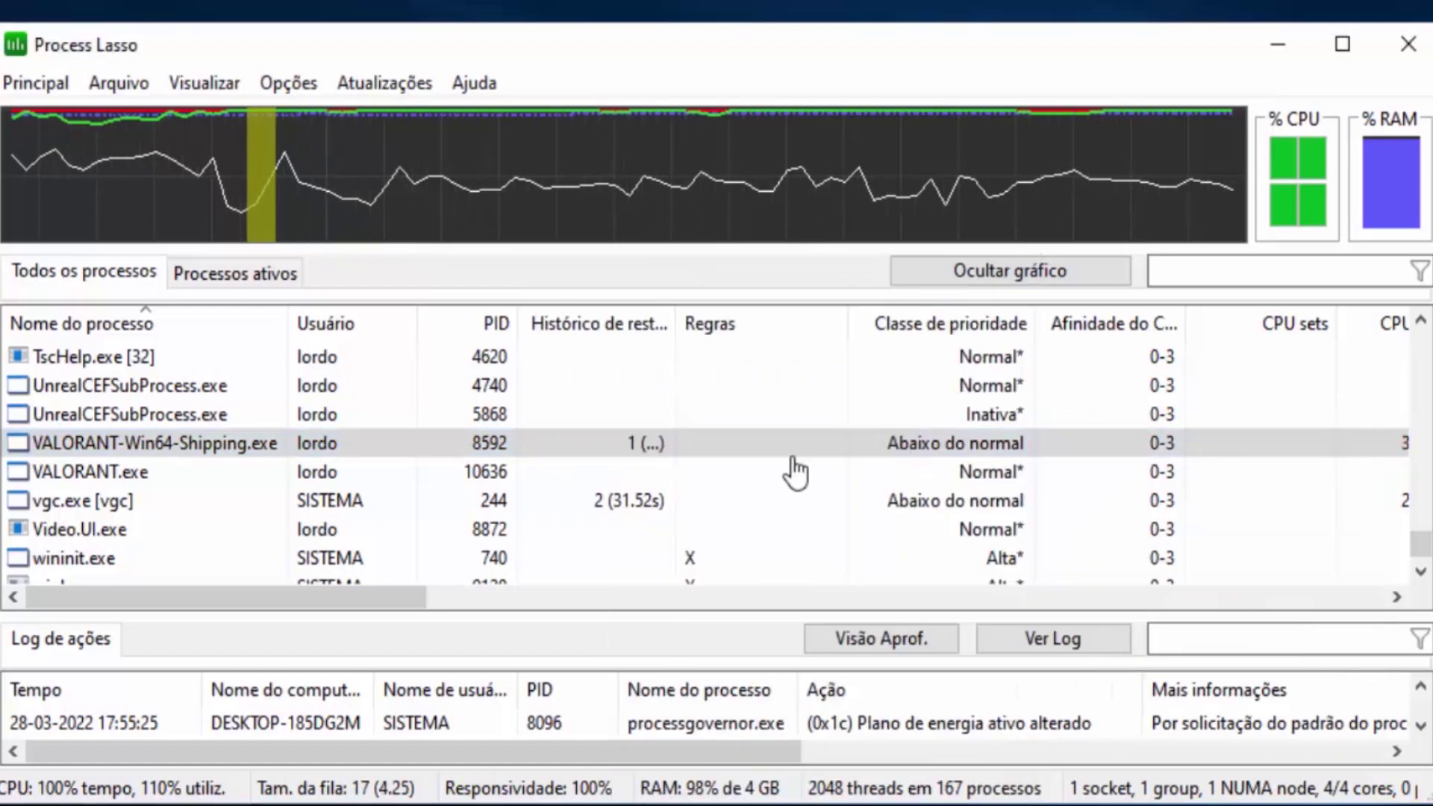
Set the permanent (Sempre) CPU priority of VALORANT-Win64-Shipping.exe to Normal
{"action": "right_click", "coordinate": [734, 457]}
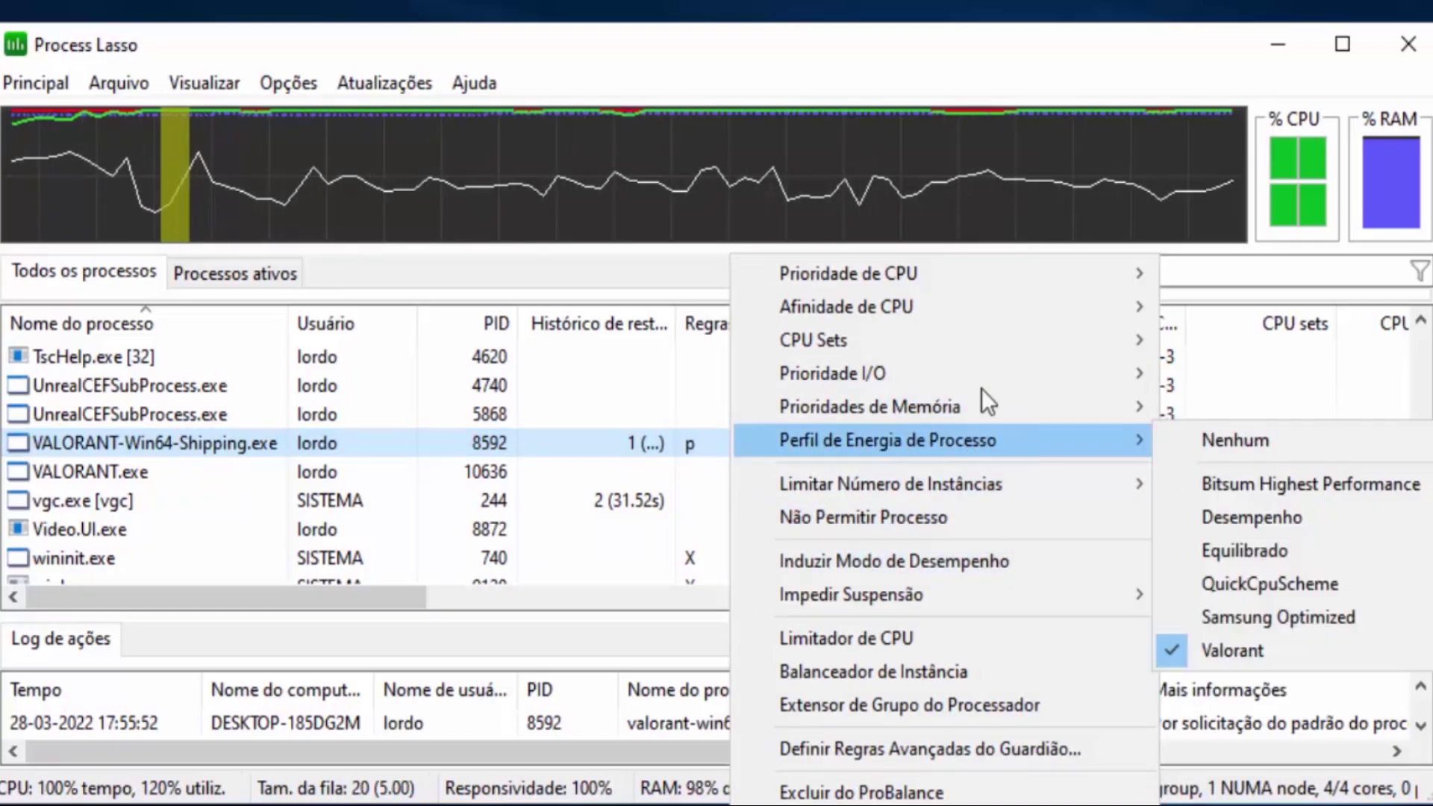
{"action": "mouse_move", "coordinate": [1023, 285]}
{"action": "mouse_move", "coordinate": [1255, 279]}
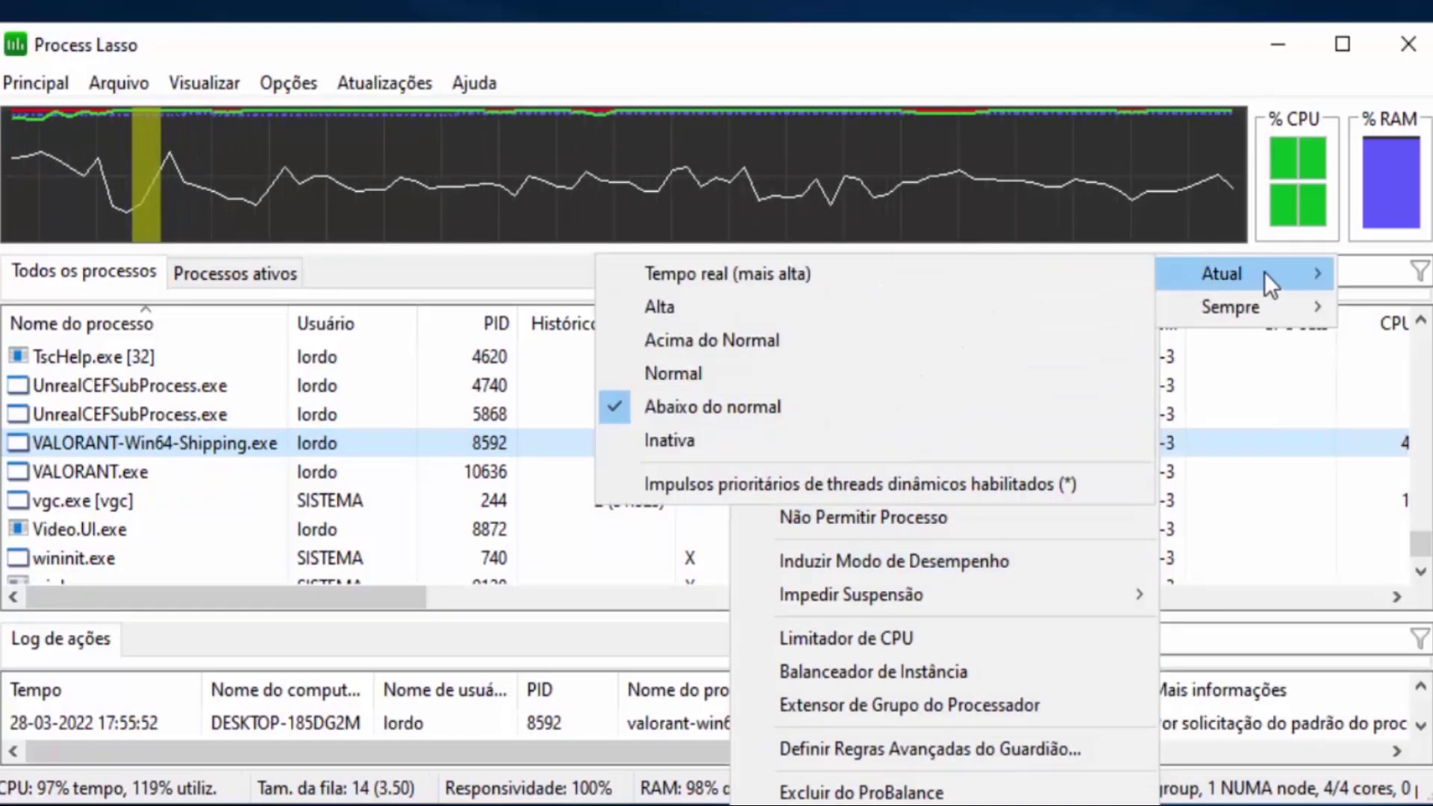
{"action": "mouse_move", "coordinate": [1249, 319]}
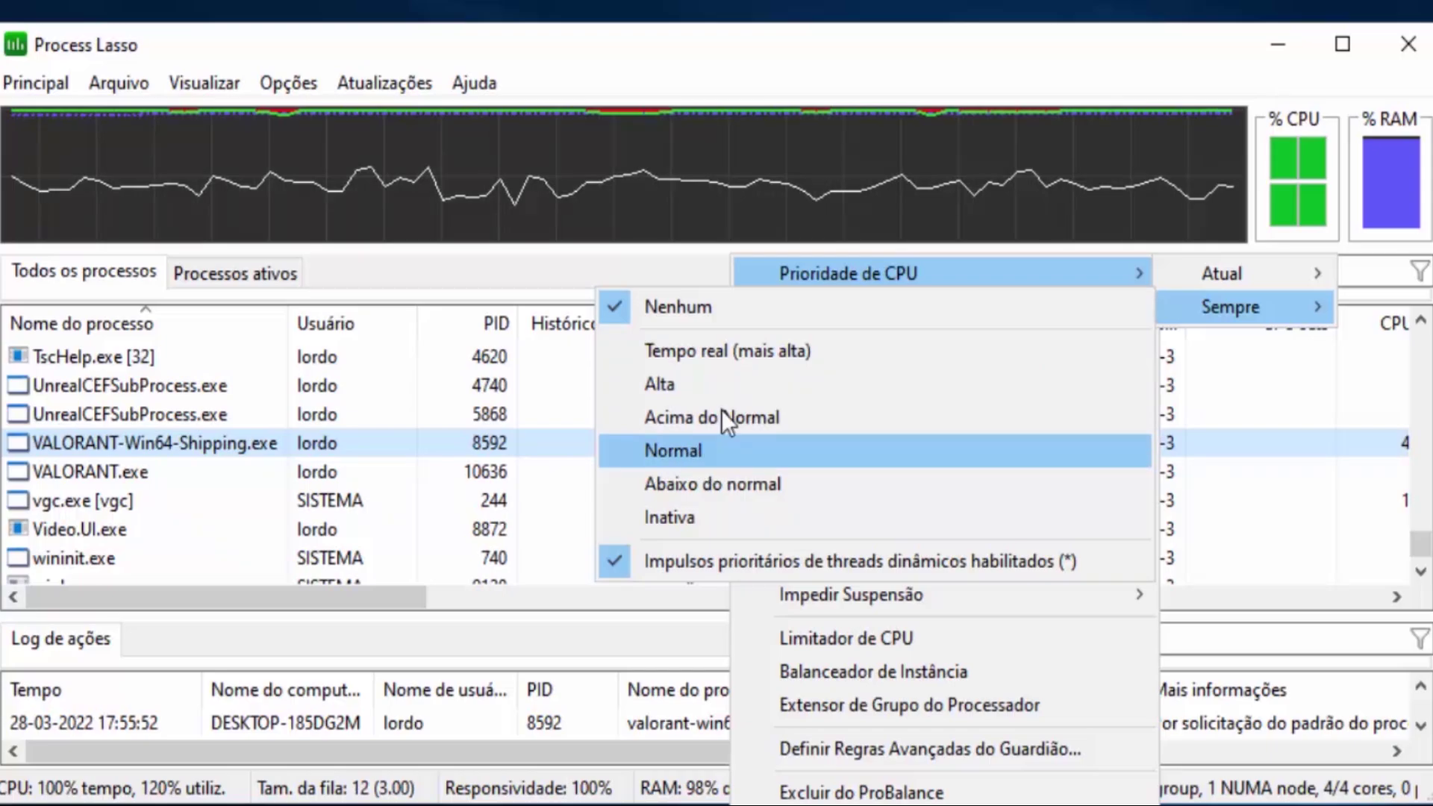
{"action": "left_click", "coordinate": [675, 388]}
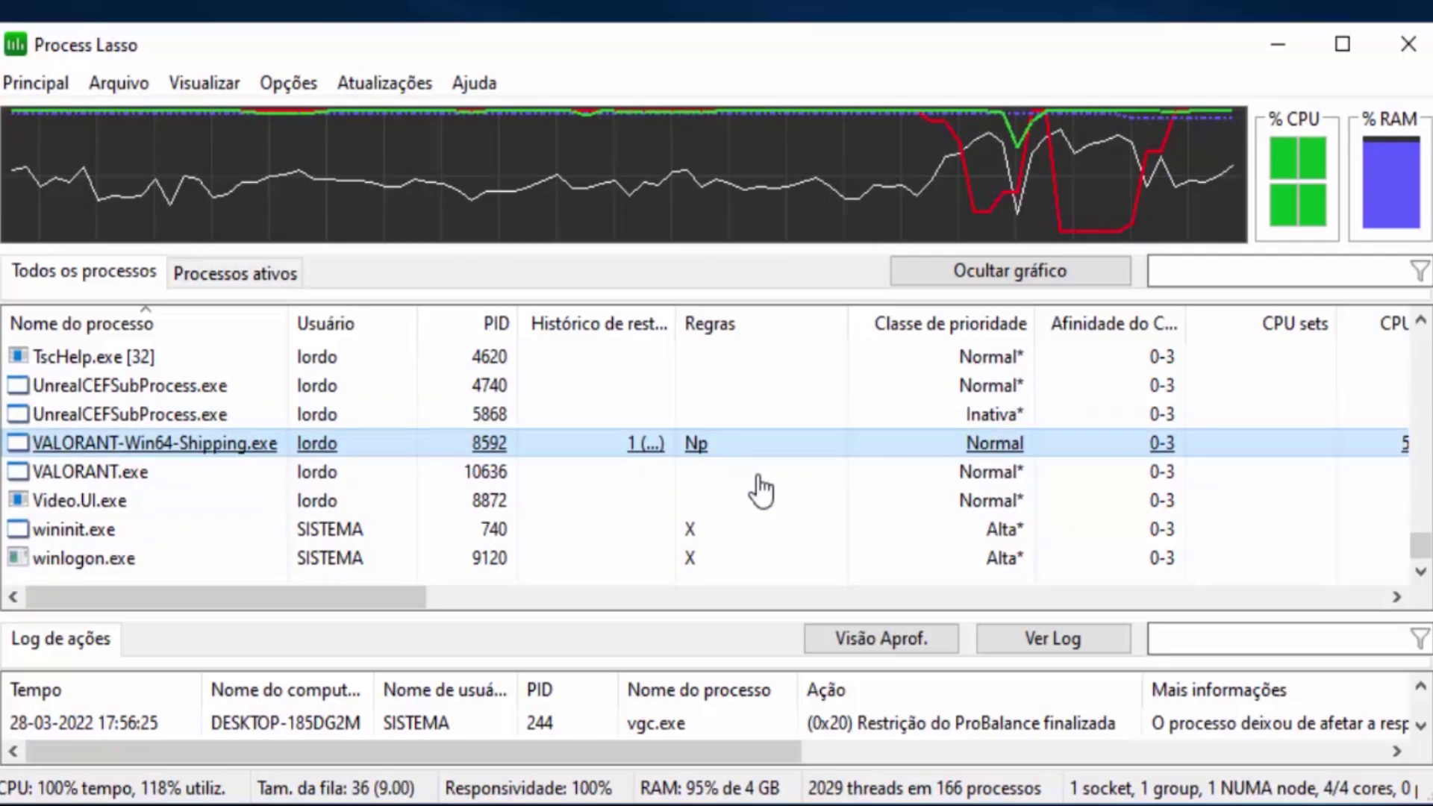
Exclude CPU 0 from the permanent (Sempre) CPU affinity of VALORANT-Win64-Shipping.exe, leaving CPUs 1 to 3 enabled
{"action": "right_click", "coordinate": [749, 451]}
{"action": "mouse_move", "coordinate": [856, 464]}
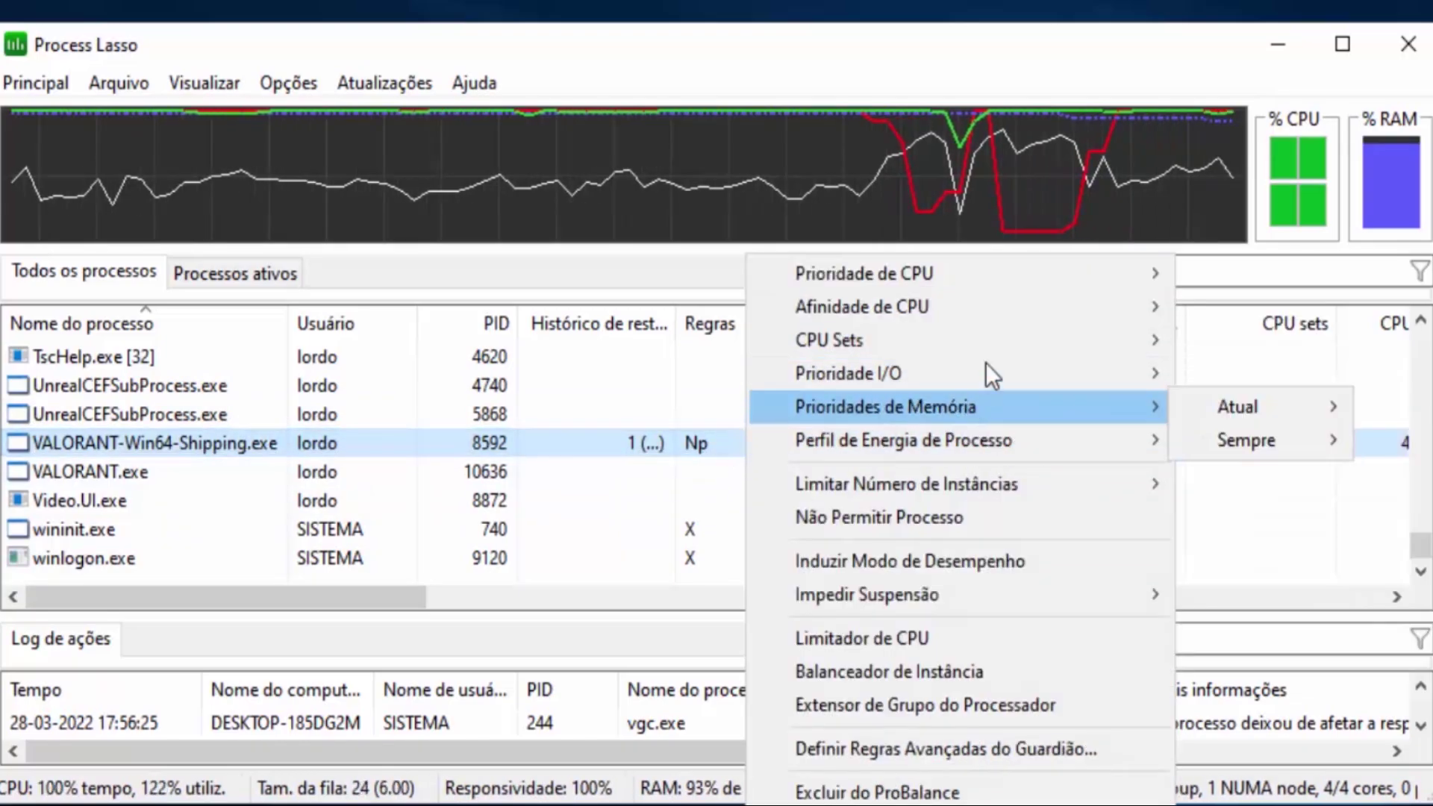
{"action": "mouse_move", "coordinate": [995, 319]}
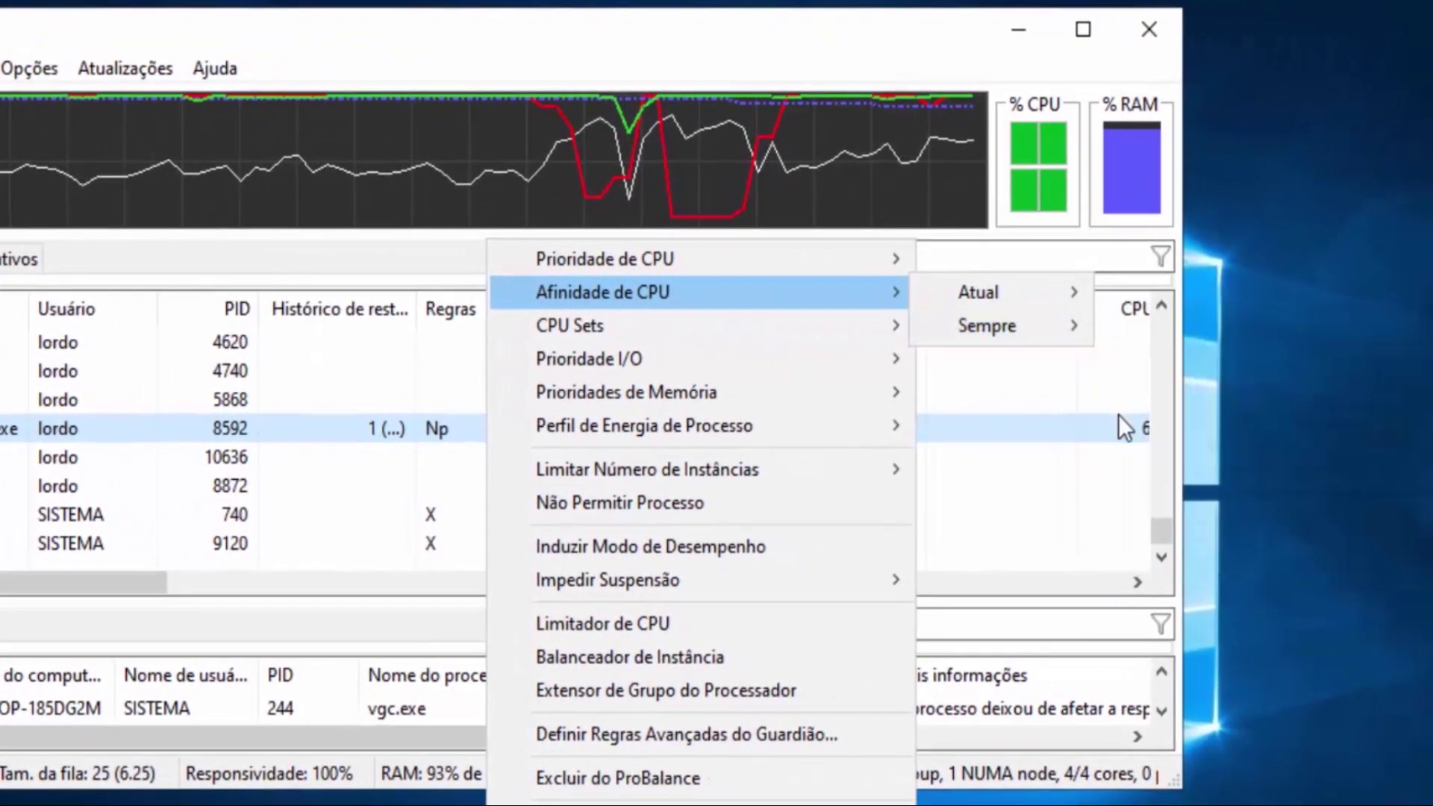
{"action": "mouse_move", "coordinate": [1059, 340]}
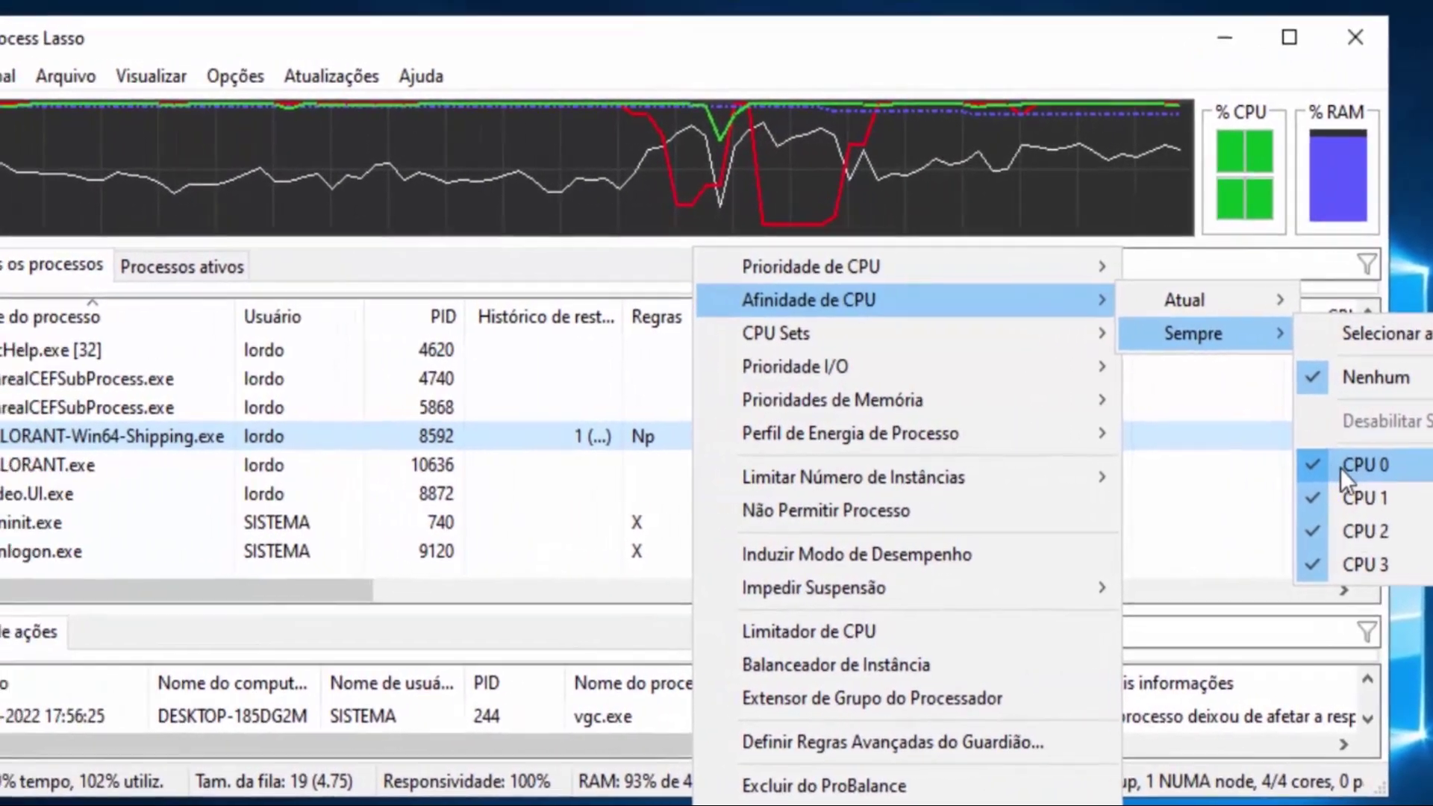
{"action": "left_click", "coordinate": [1165, 468]}
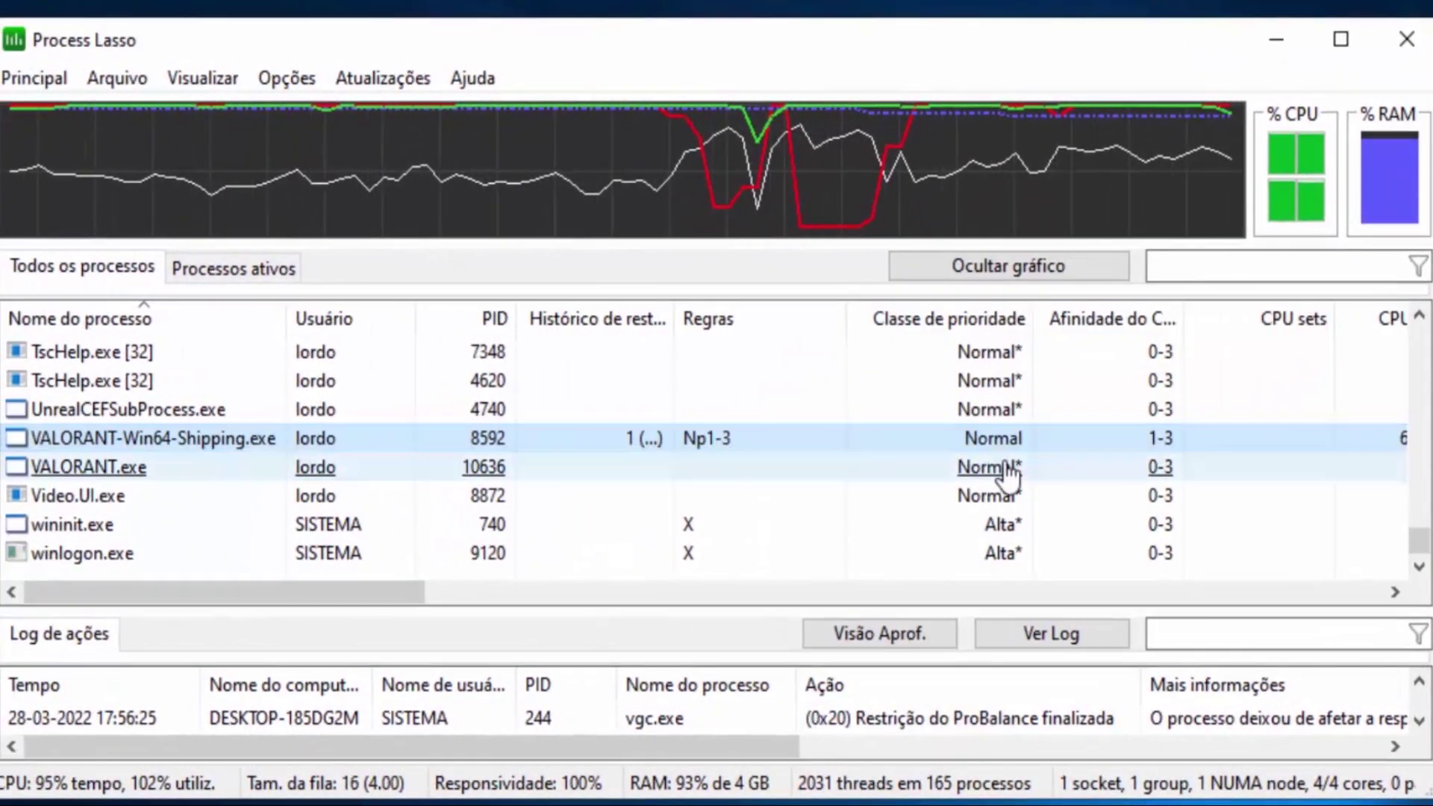
Examine the current and permanent memory priority options for VALORANT-Win64-Shipping.exe, along with its CPU affinity and I/O priority choices
{"action": "right_click", "coordinate": [914, 450]}
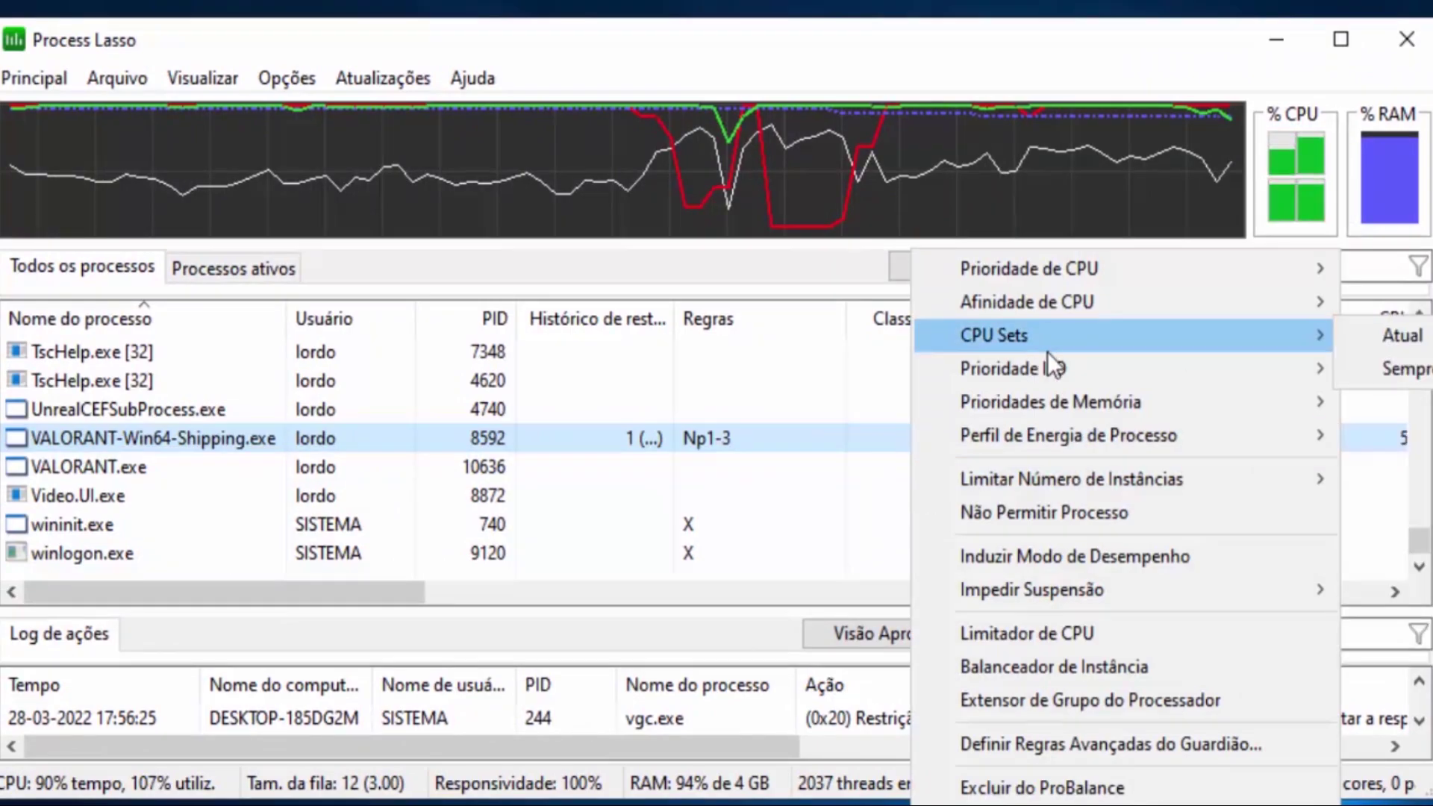
{"action": "mouse_move", "coordinate": [1252, 301]}
{"action": "mouse_move", "coordinate": [1411, 312]}
{"action": "mouse_move", "coordinate": [1410, 337]}
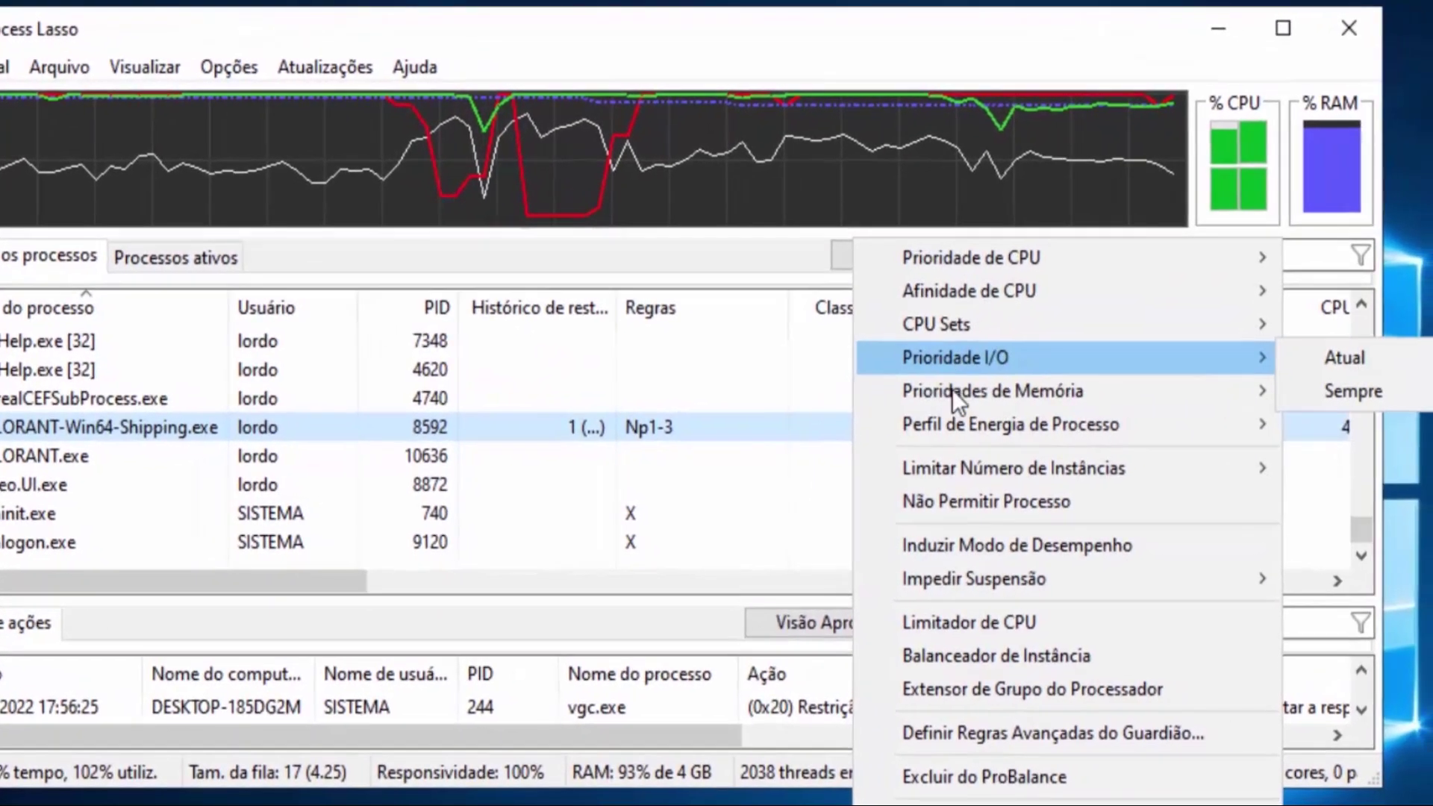
{"action": "mouse_move", "coordinate": [993, 390]}
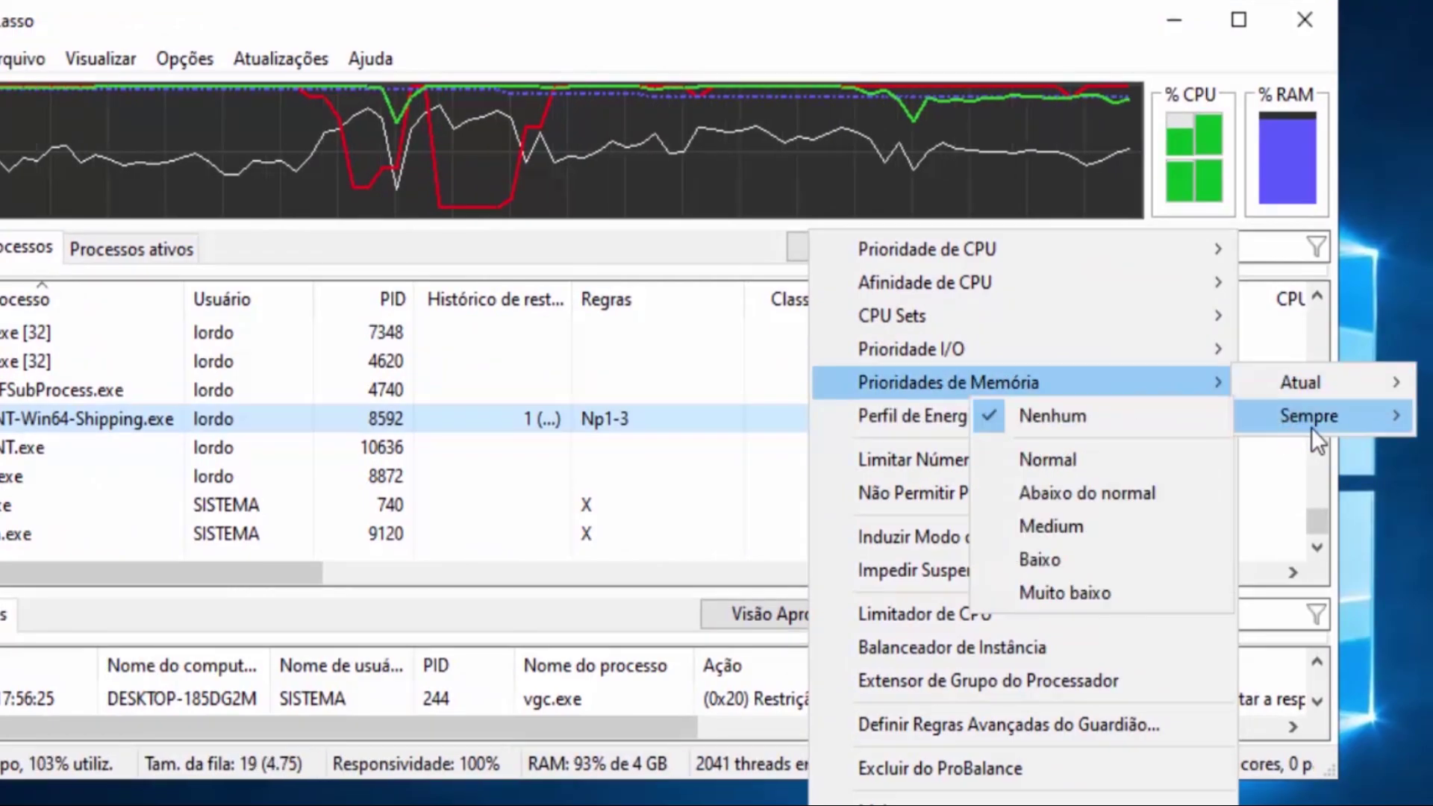
{"action": "mouse_move", "coordinate": [1291, 425]}
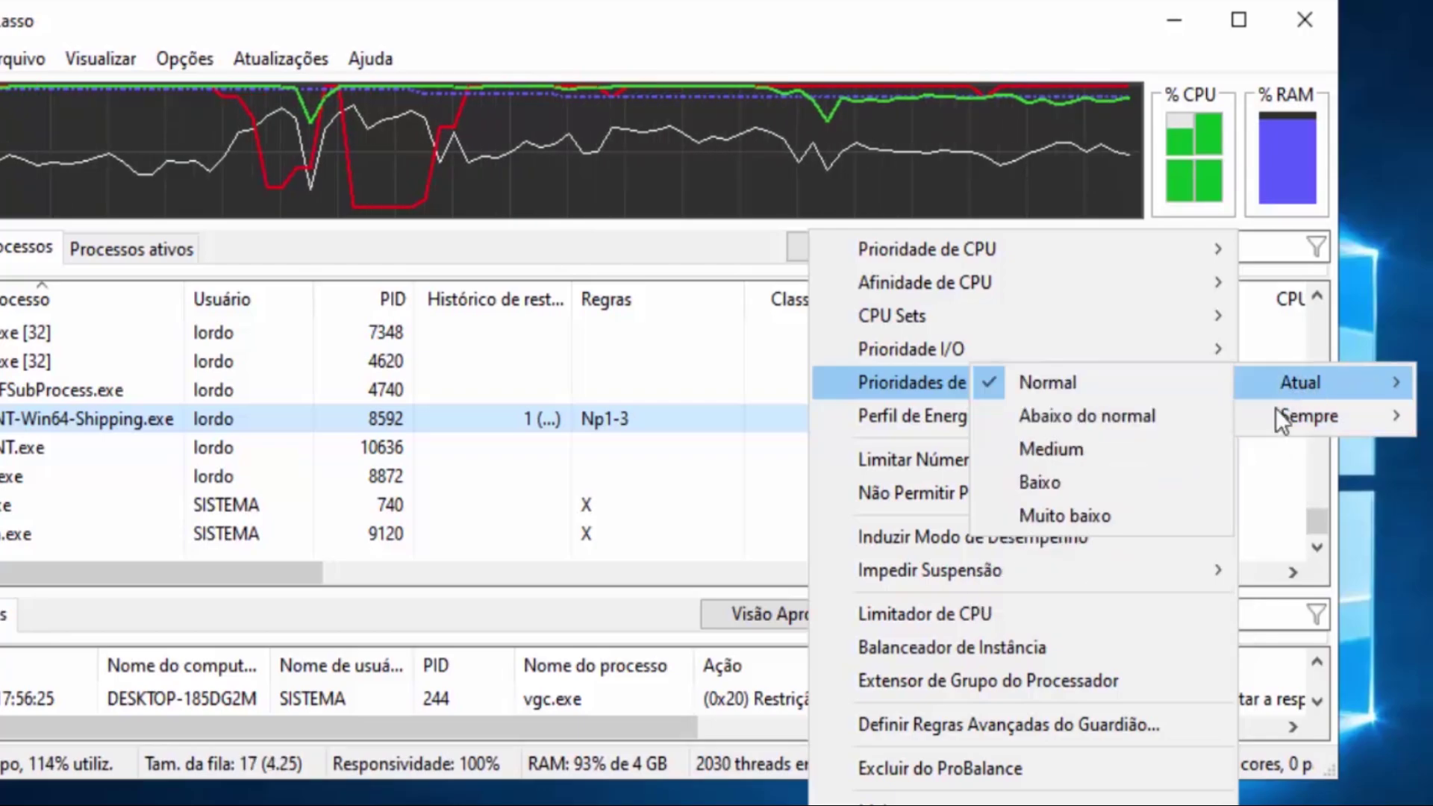
{"action": "mouse_move", "coordinate": [1223, 427]}
{"action": "mouse_move", "coordinate": [1216, 383]}
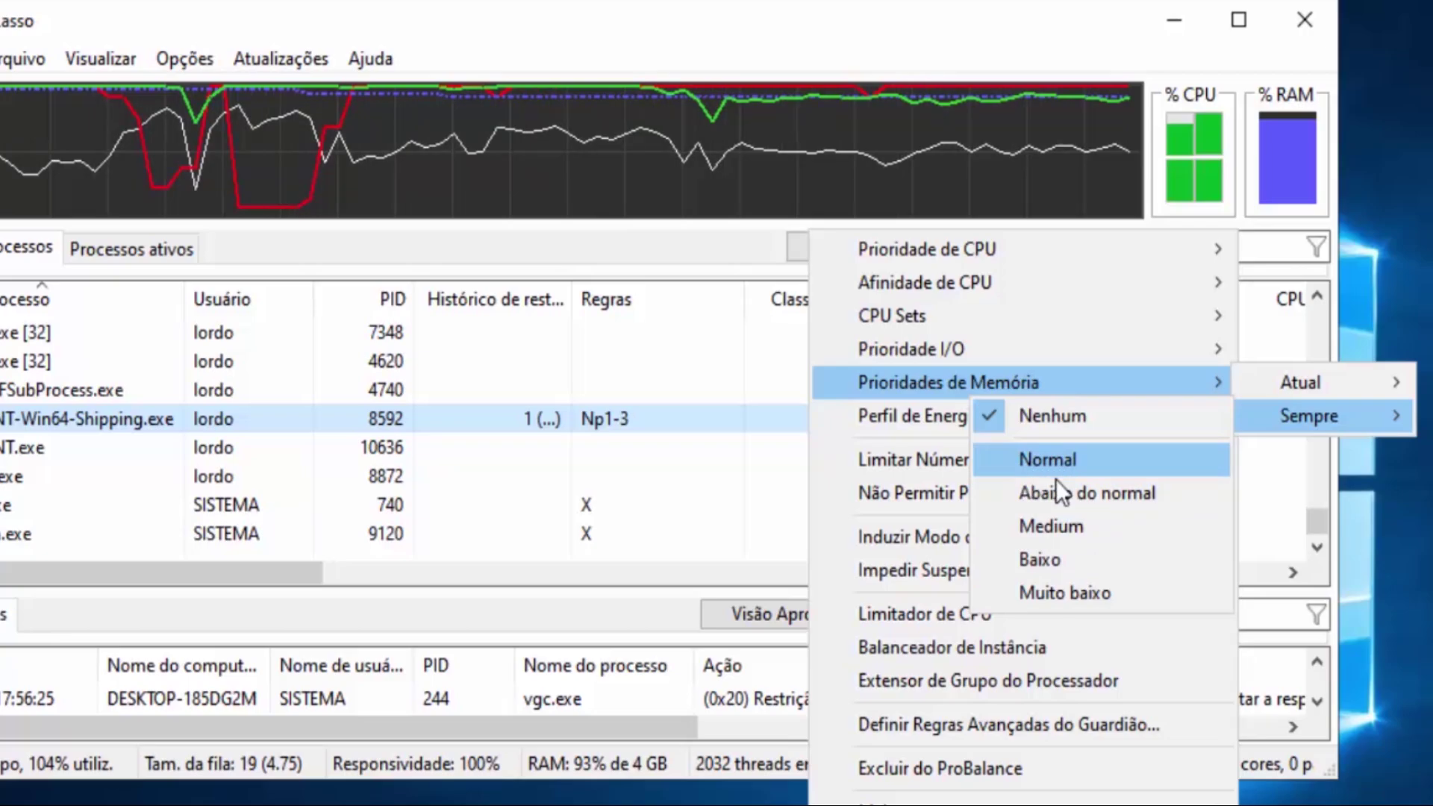
{"action": "key", "text": "Escape"}
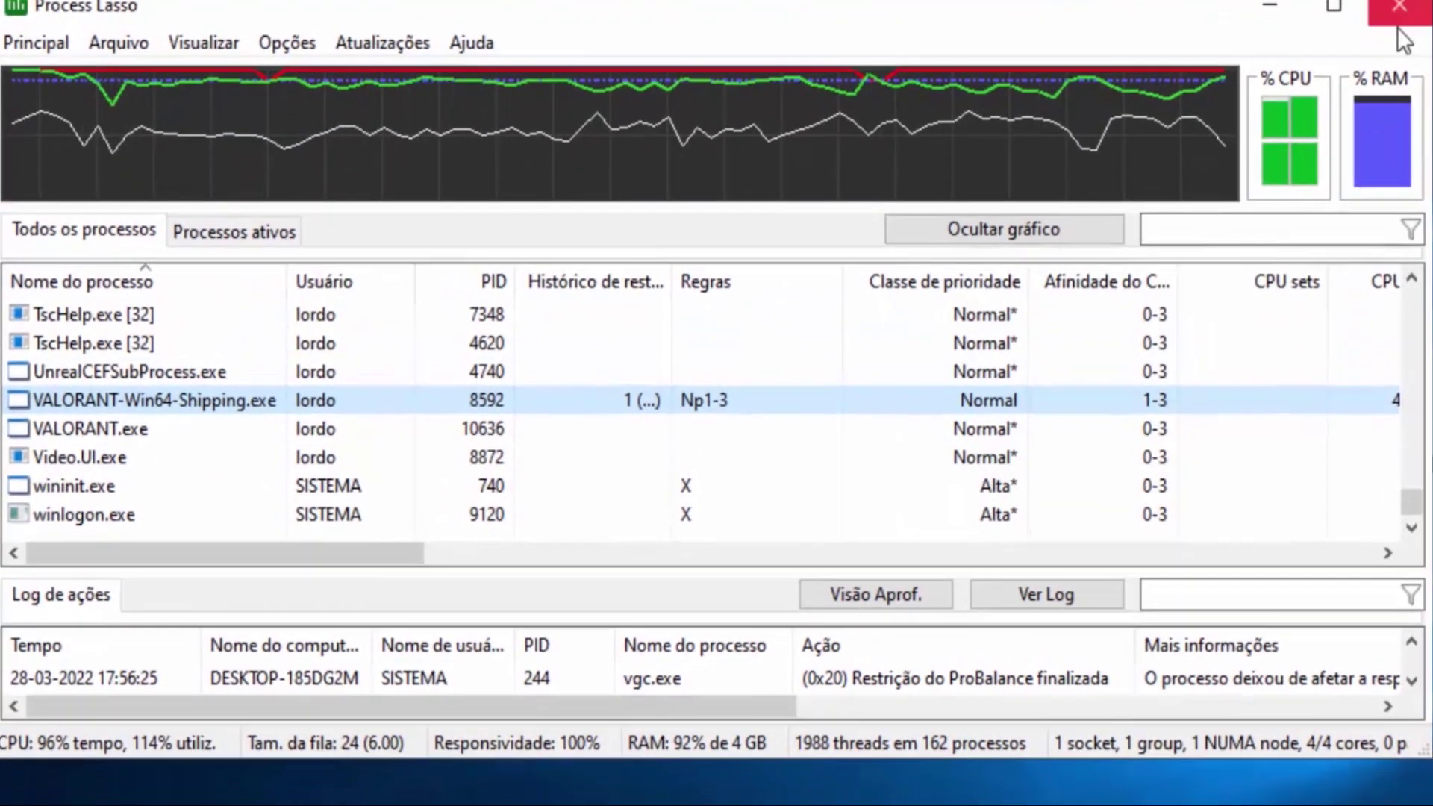
Close the Process Lasso window, check its background icon among the hidden notification icons, and close the running VALORANT game
{"action": "left_click", "coordinate": [1400, 30]}
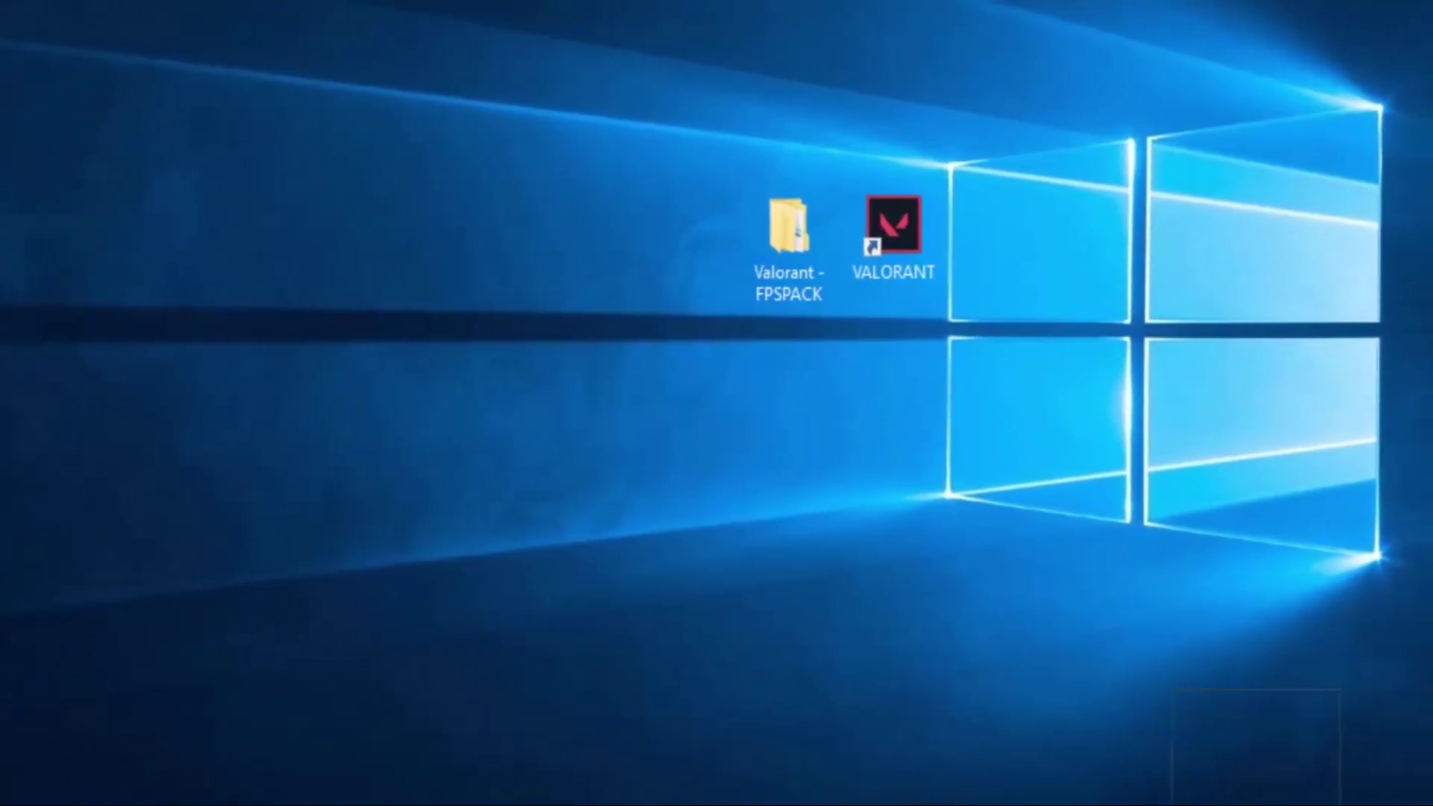
{"action": "left_click", "coordinate": [1365, 804]}
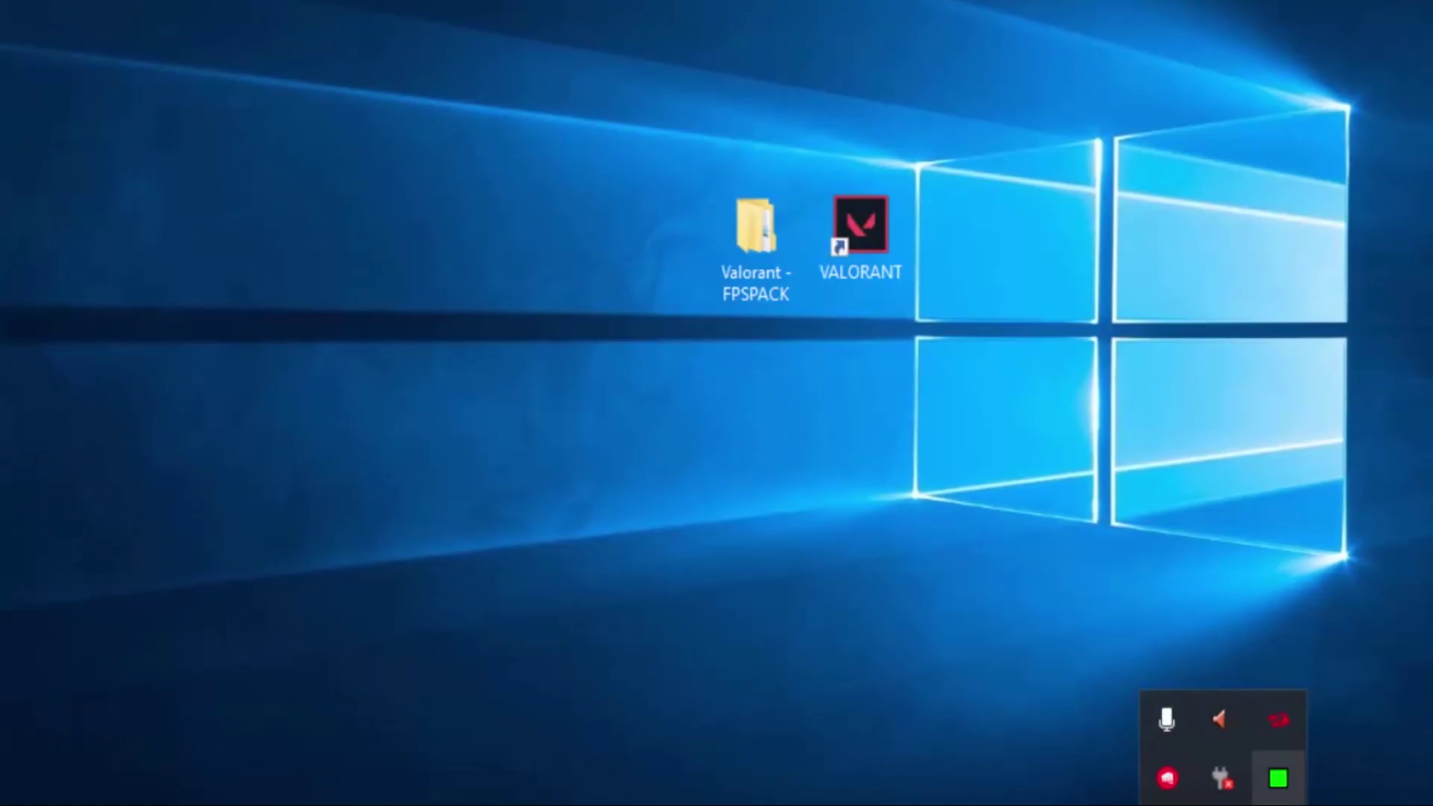
{"action": "left_click", "coordinate": [1089, 598]}
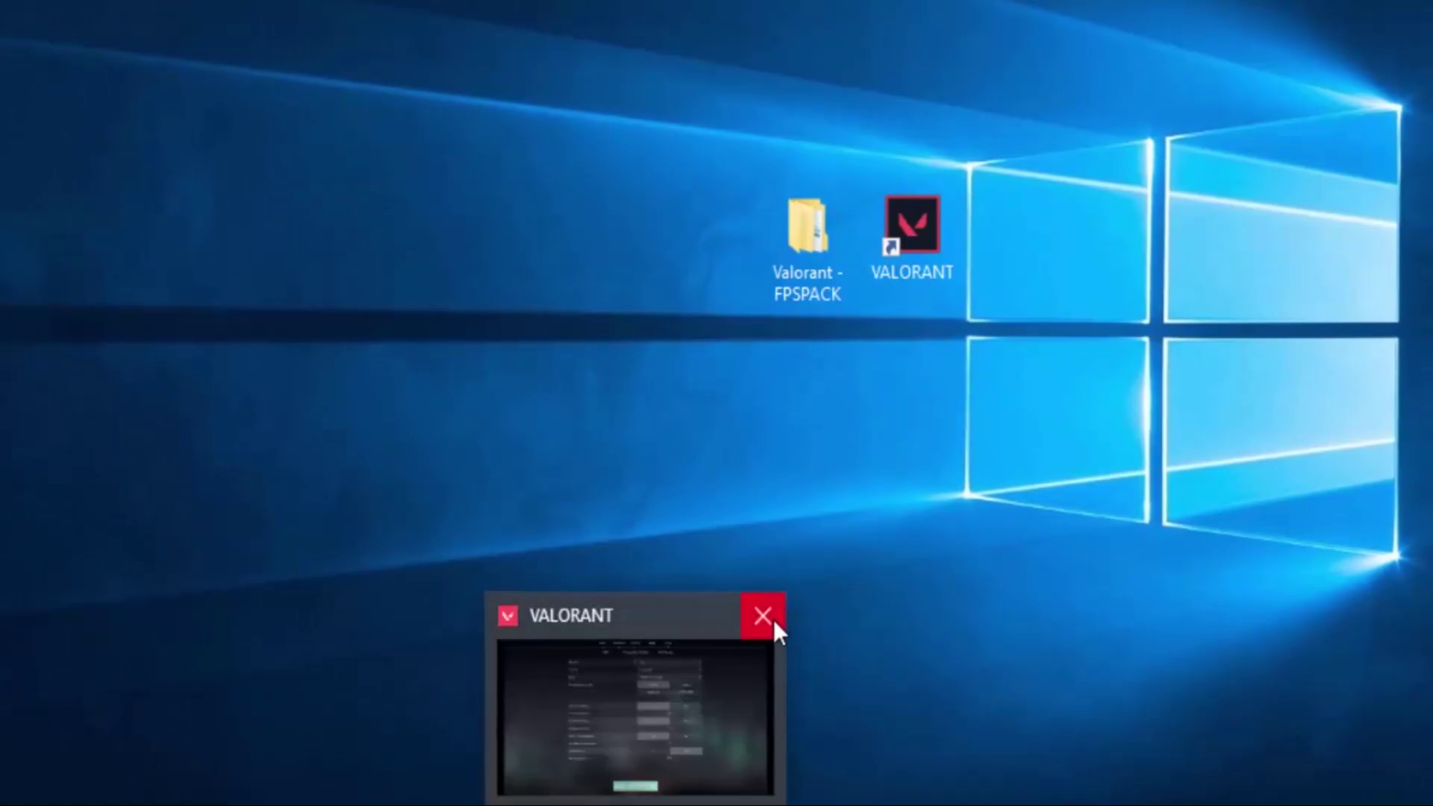
{"action": "left_click", "coordinate": [774, 624]}
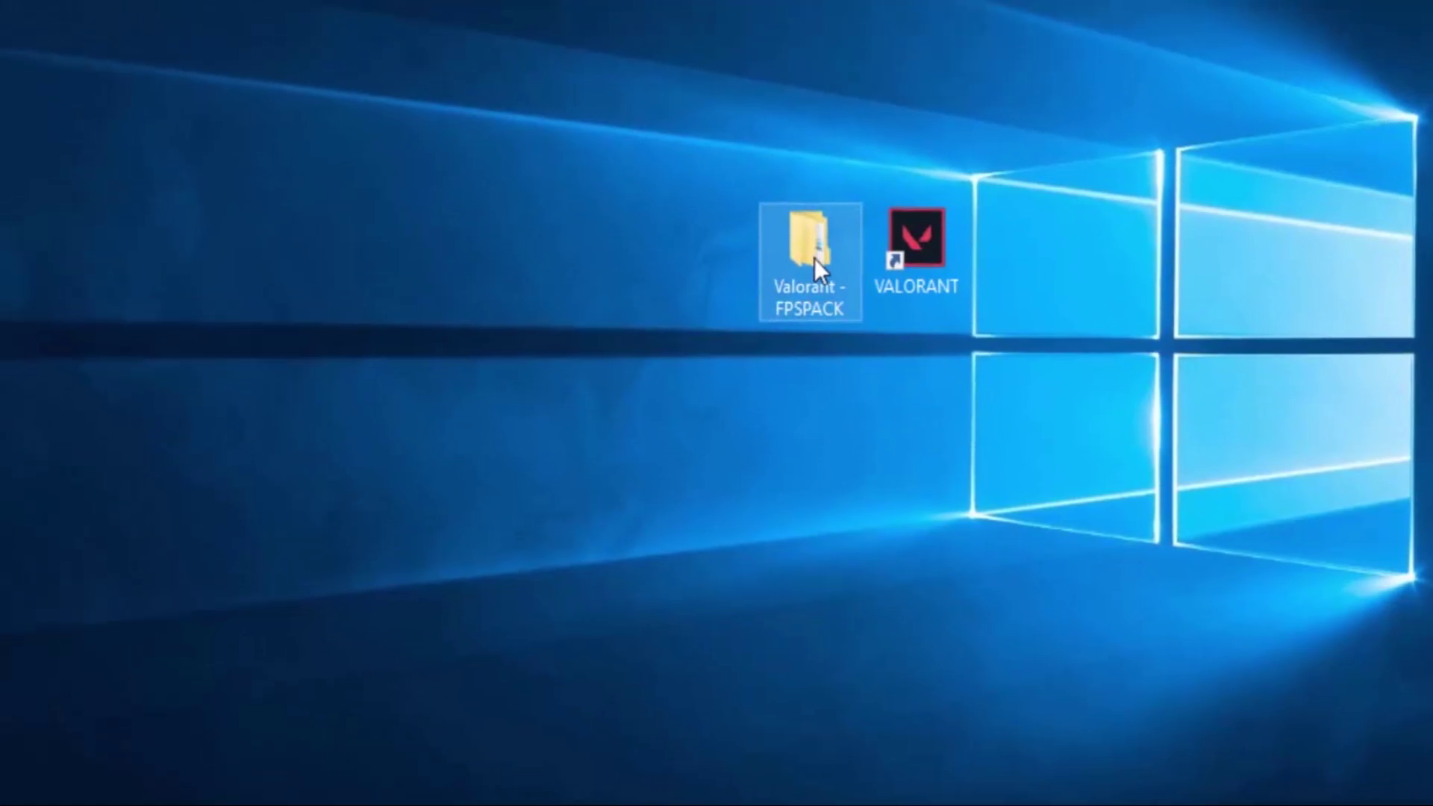
Open the Comando text file from the Otimização\ISLC folder inside Valorant - FPSPACK
{"action": "double_click", "coordinate": [799, 239]}
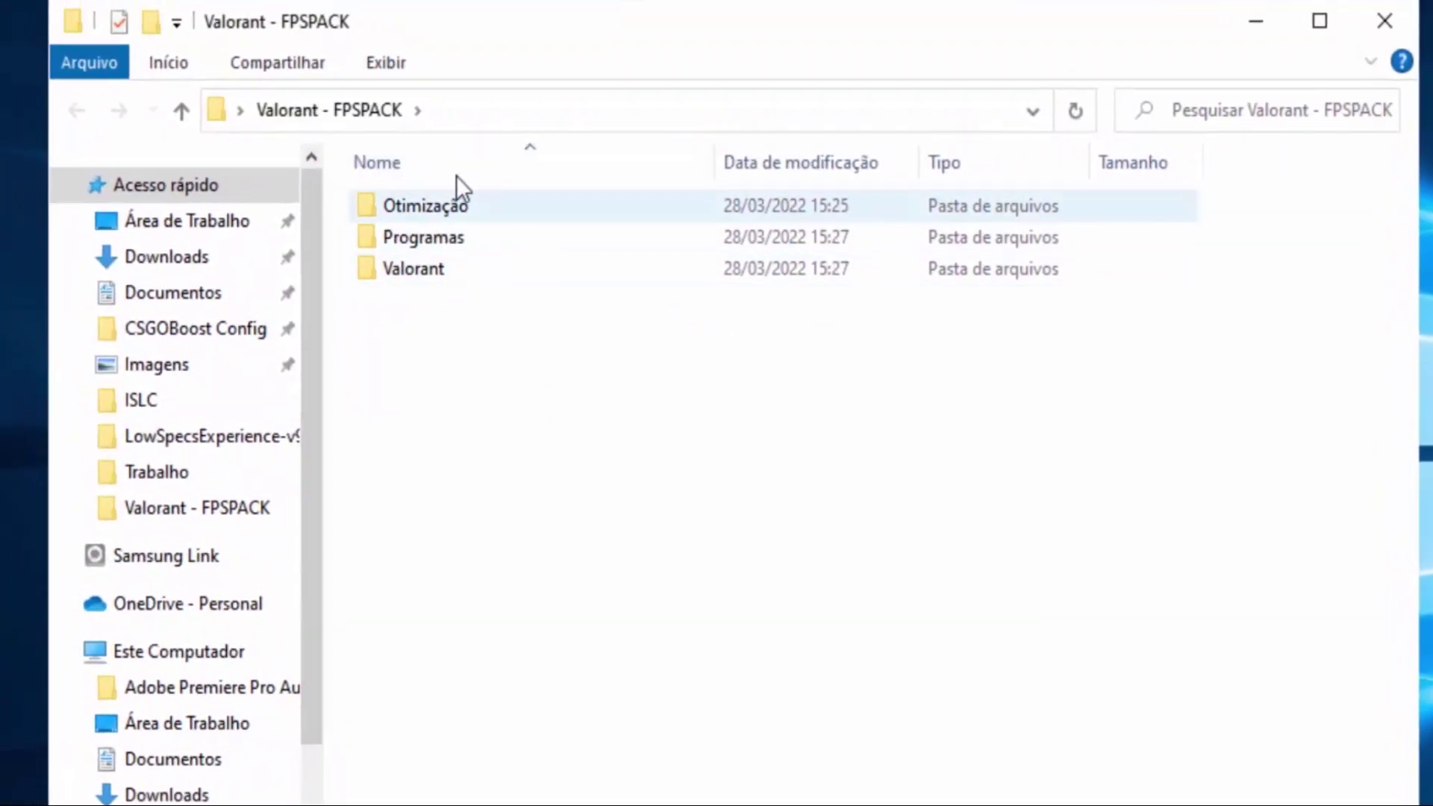
{"action": "double_click", "coordinate": [462, 206]}
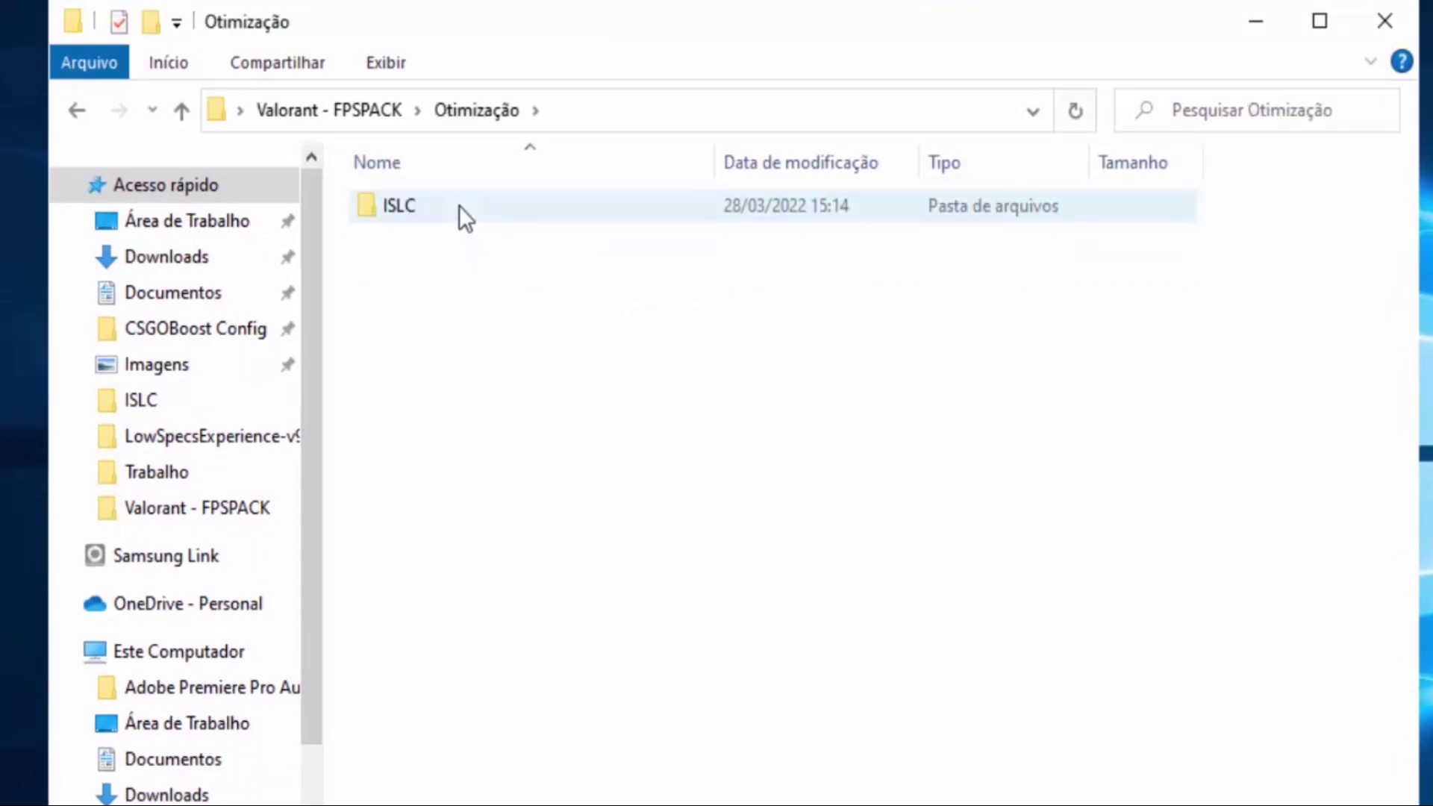
{"action": "double_click", "coordinate": [438, 209]}
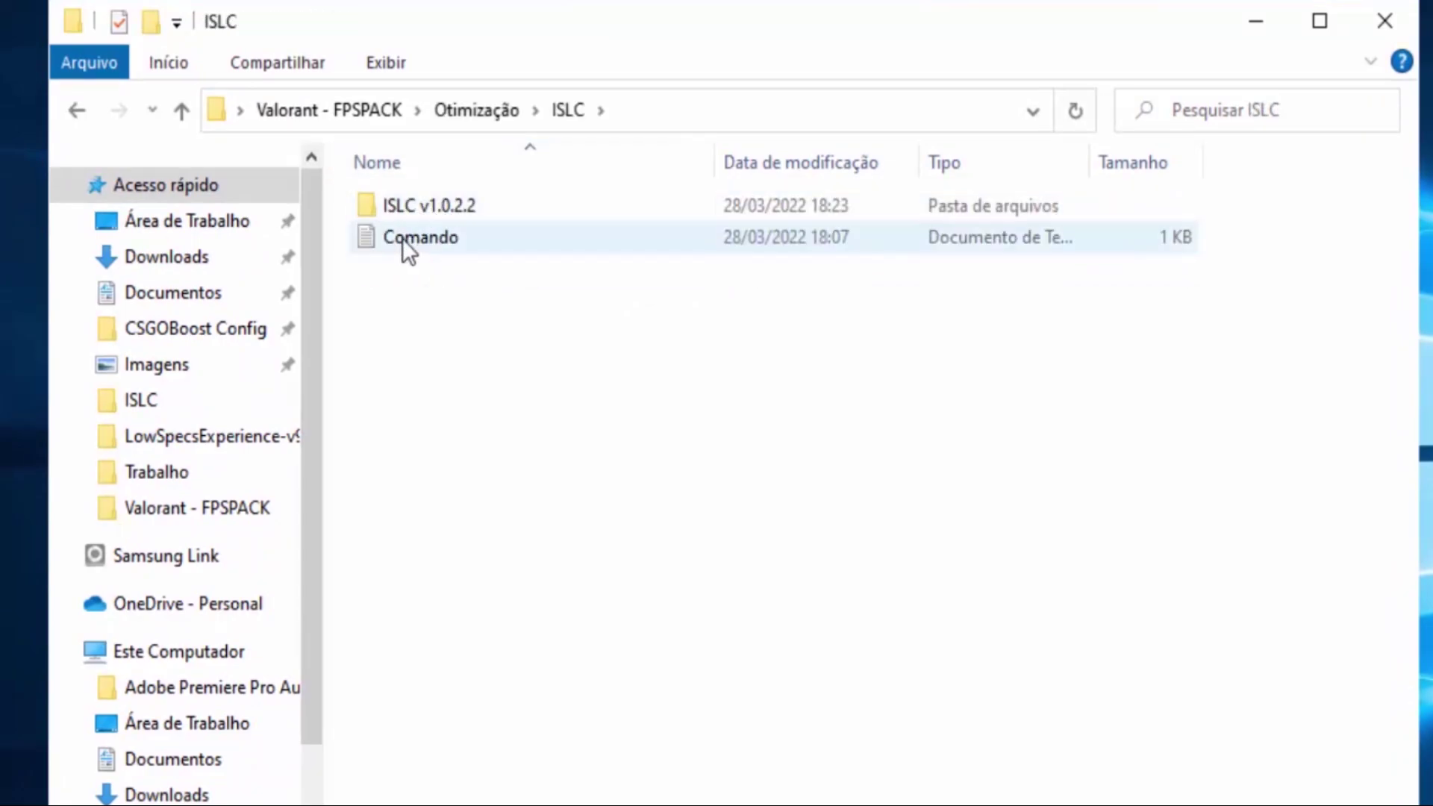
{"action": "left_click", "coordinate": [419, 221]}
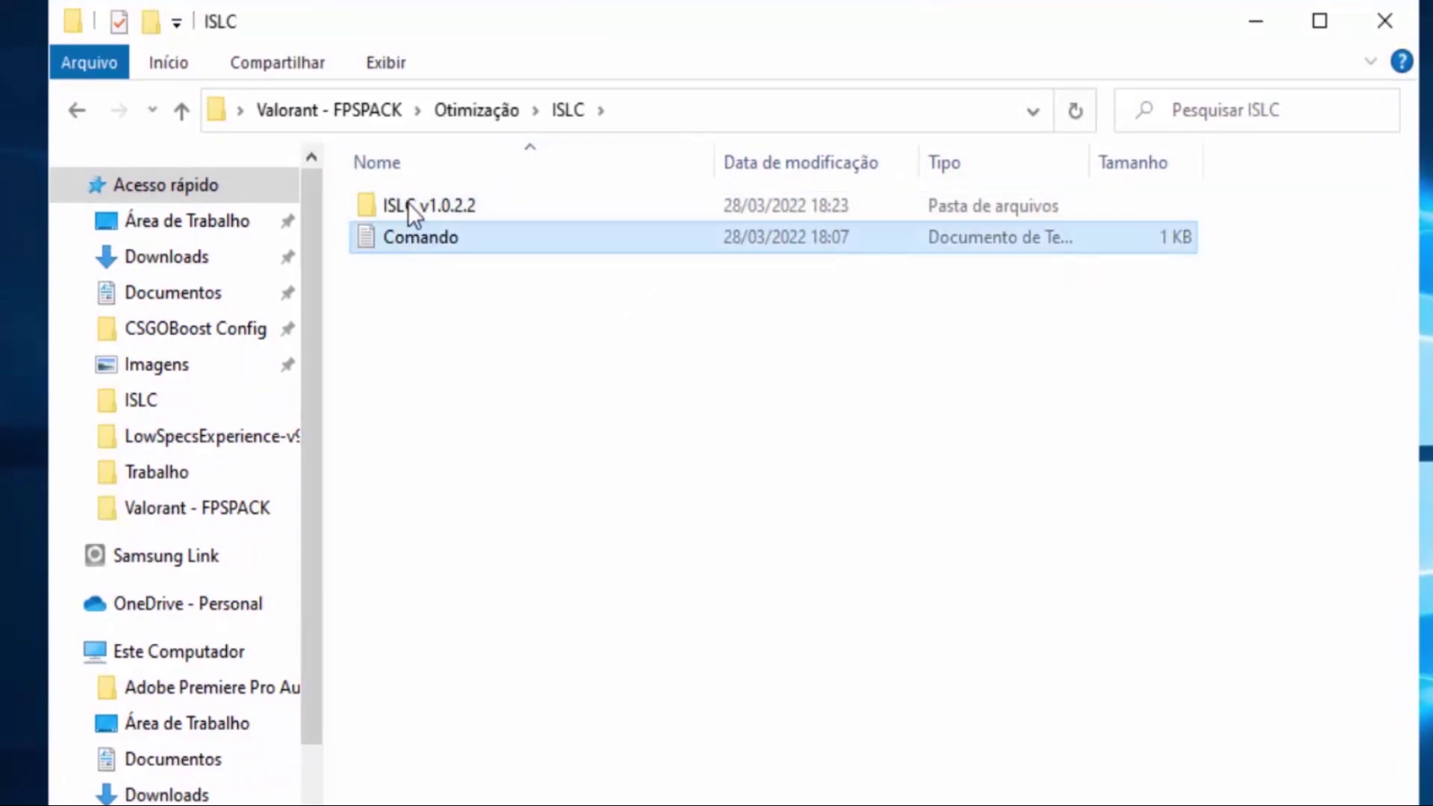
{"action": "double_click", "coordinate": [438, 236]}
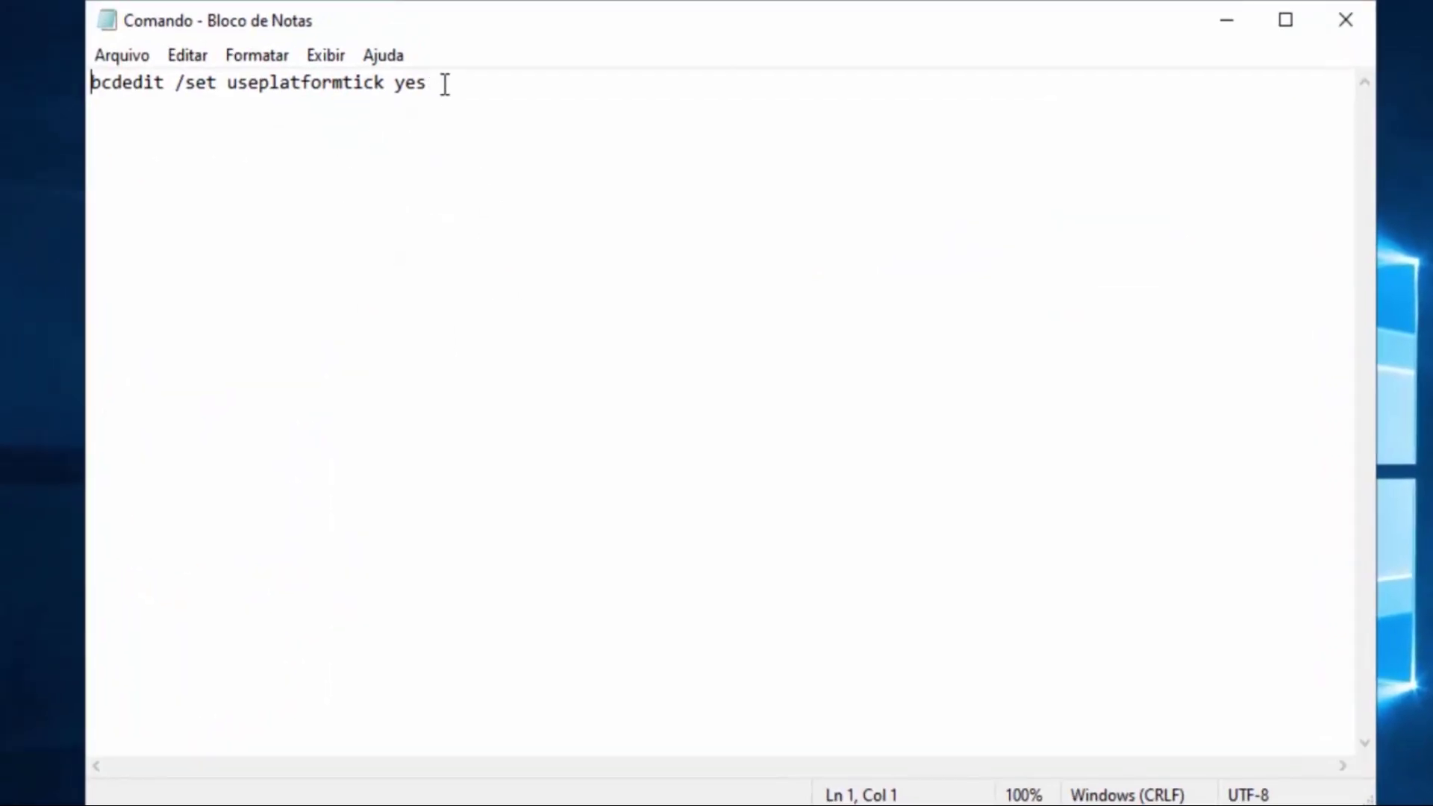
Copy the command bcdedit /set useplatformtick yes from the Comando file, close the file and minimize the ISLC folder window
{"action": "left_click_drag", "start_coordinate": [445, 84], "coordinate": [80, 79]}
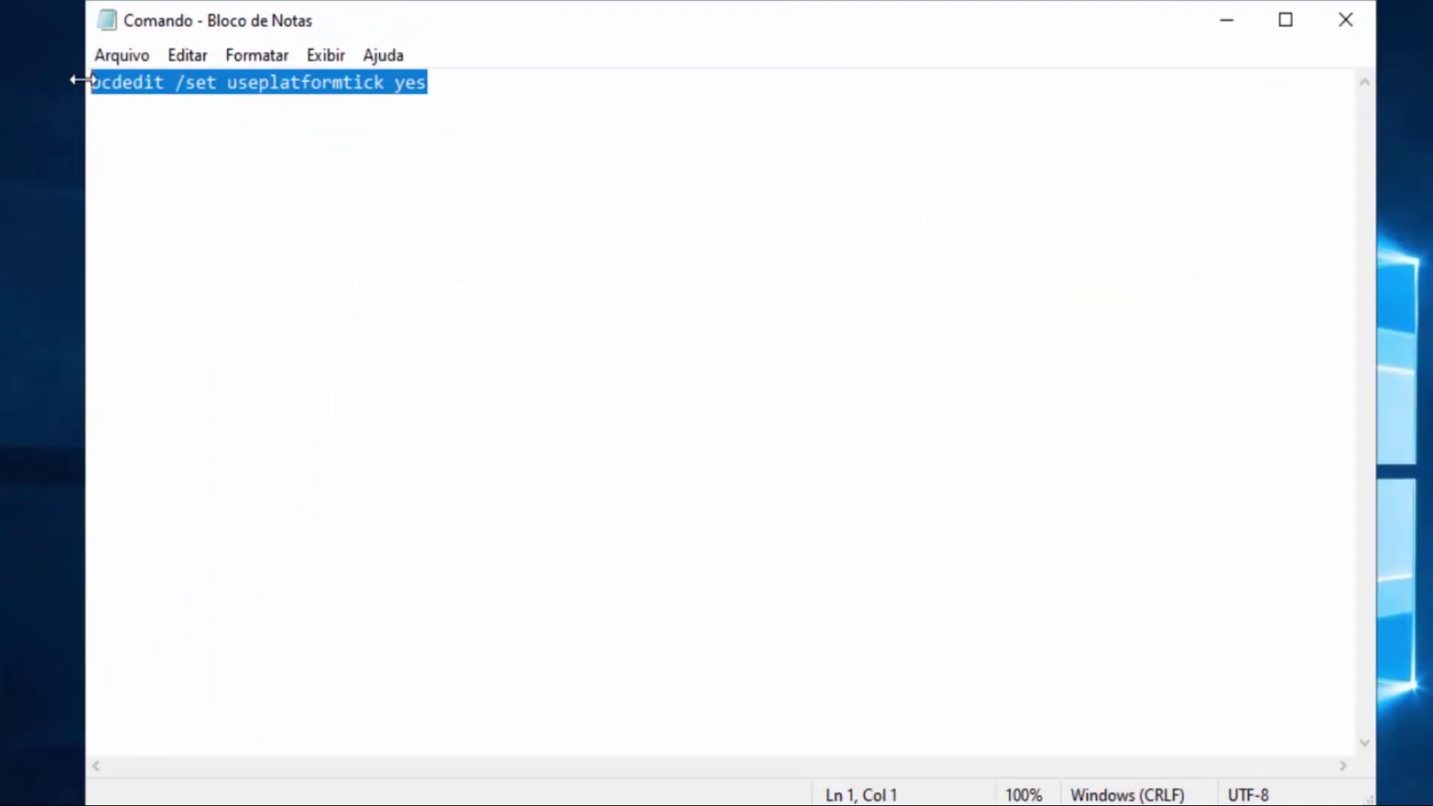
{"action": "right_click", "coordinate": [235, 87]}
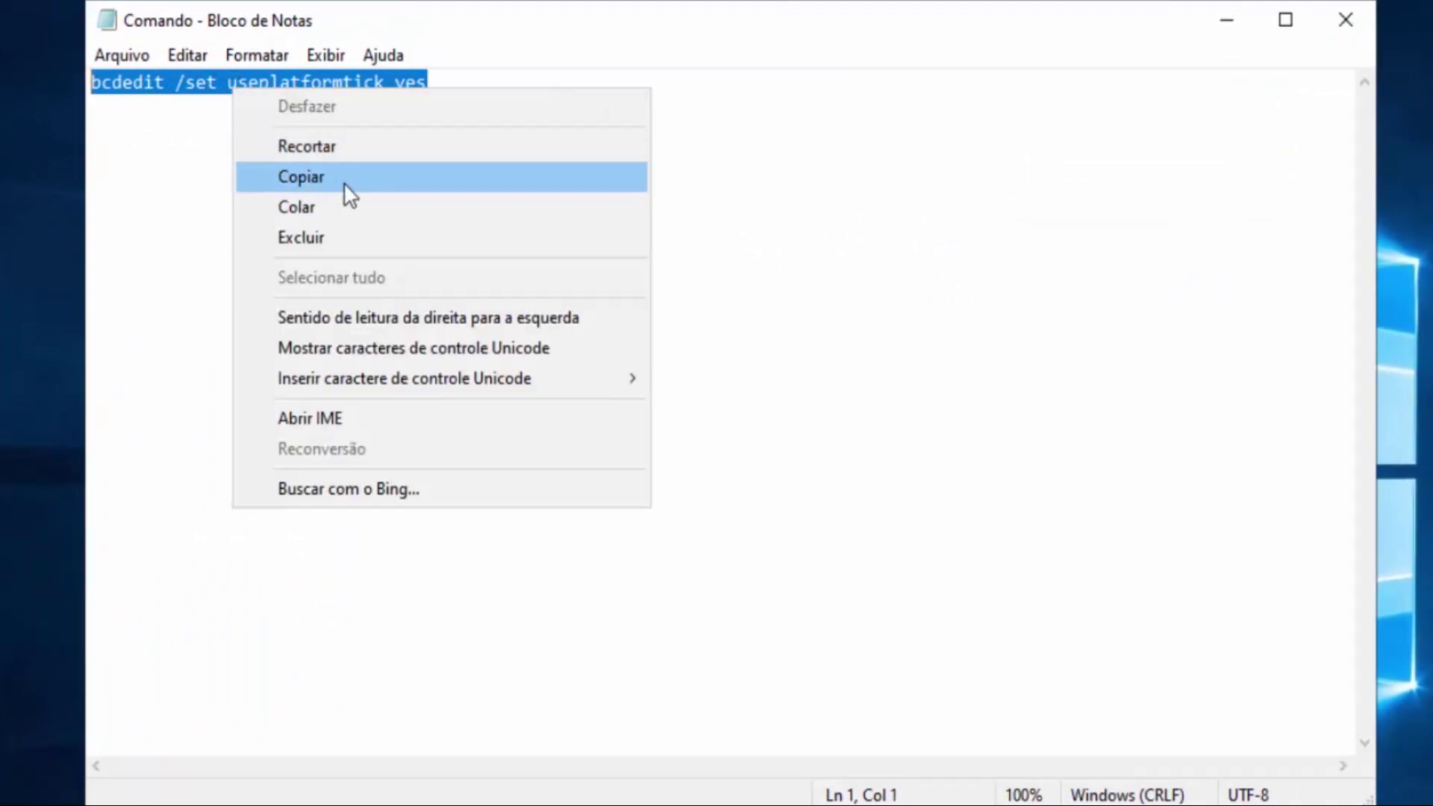
{"action": "left_click", "coordinate": [301, 177]}
{"action": "left_click", "coordinate": [470, 137]}
{"action": "left_click", "coordinate": [1346, 19]}
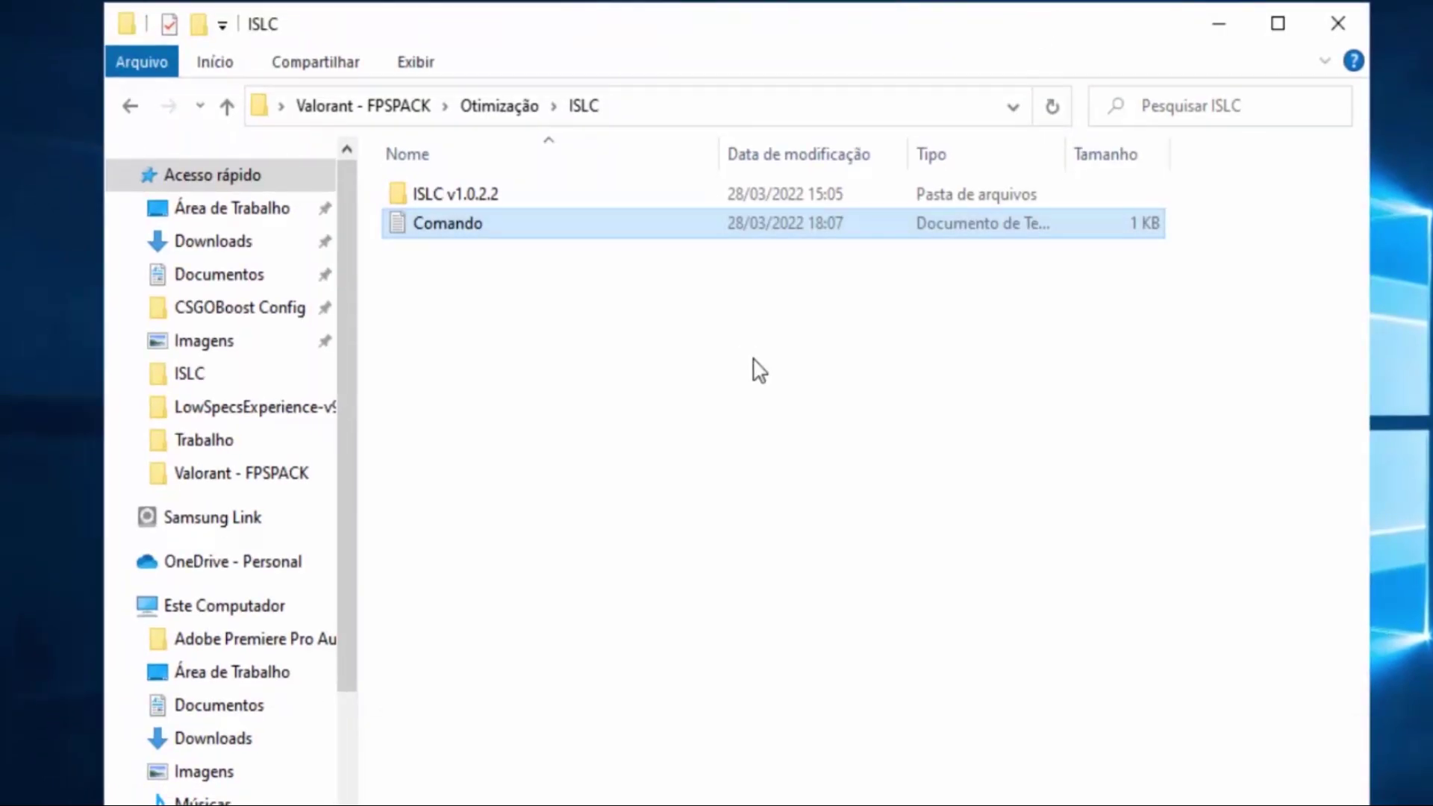
{"action": "left_click", "coordinate": [1219, 23]}
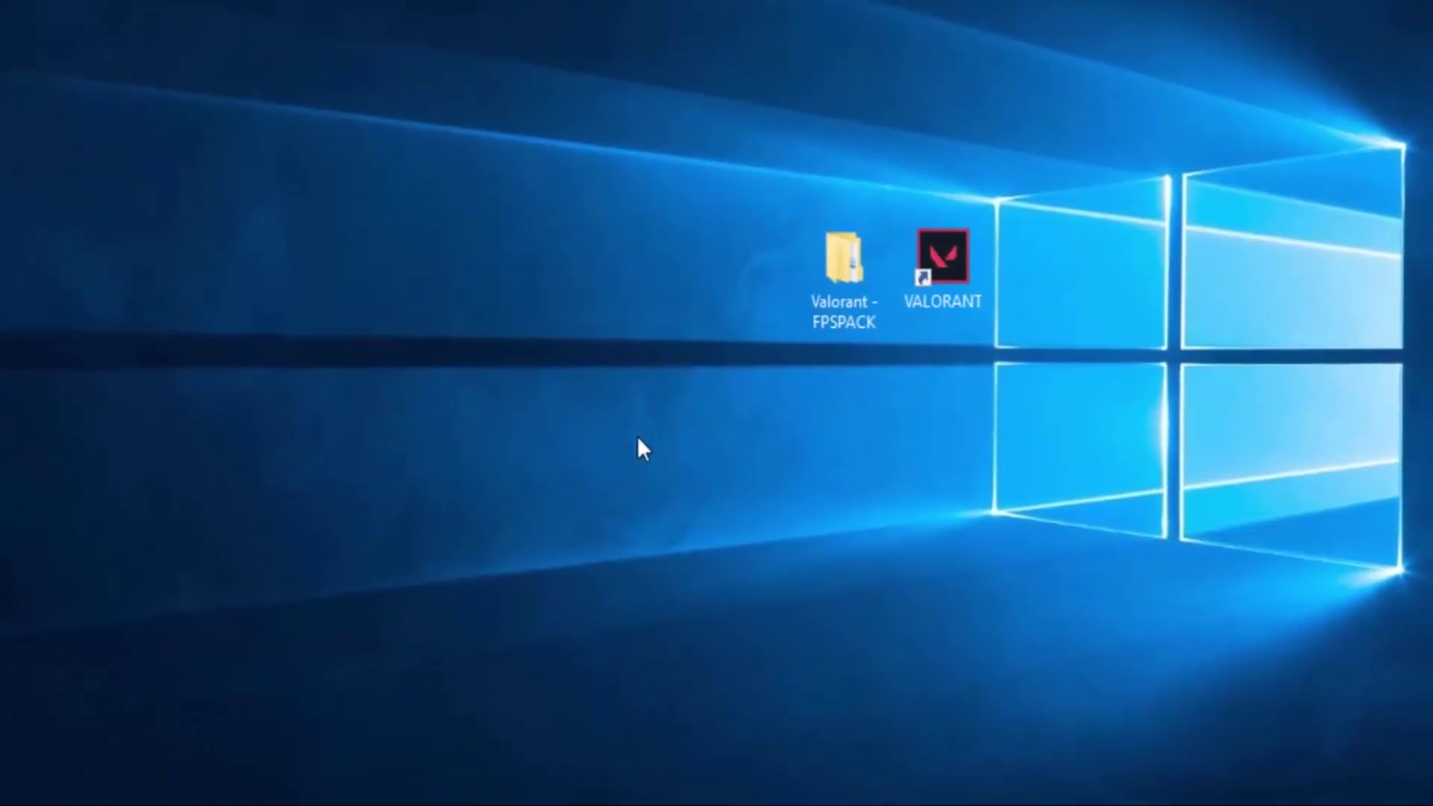
Open Prompt de Comando as administrator and run bcdedit /set useplatformtick yes
{"action": "key", "text": "super"}
{"action": "type", "text": "pro"}
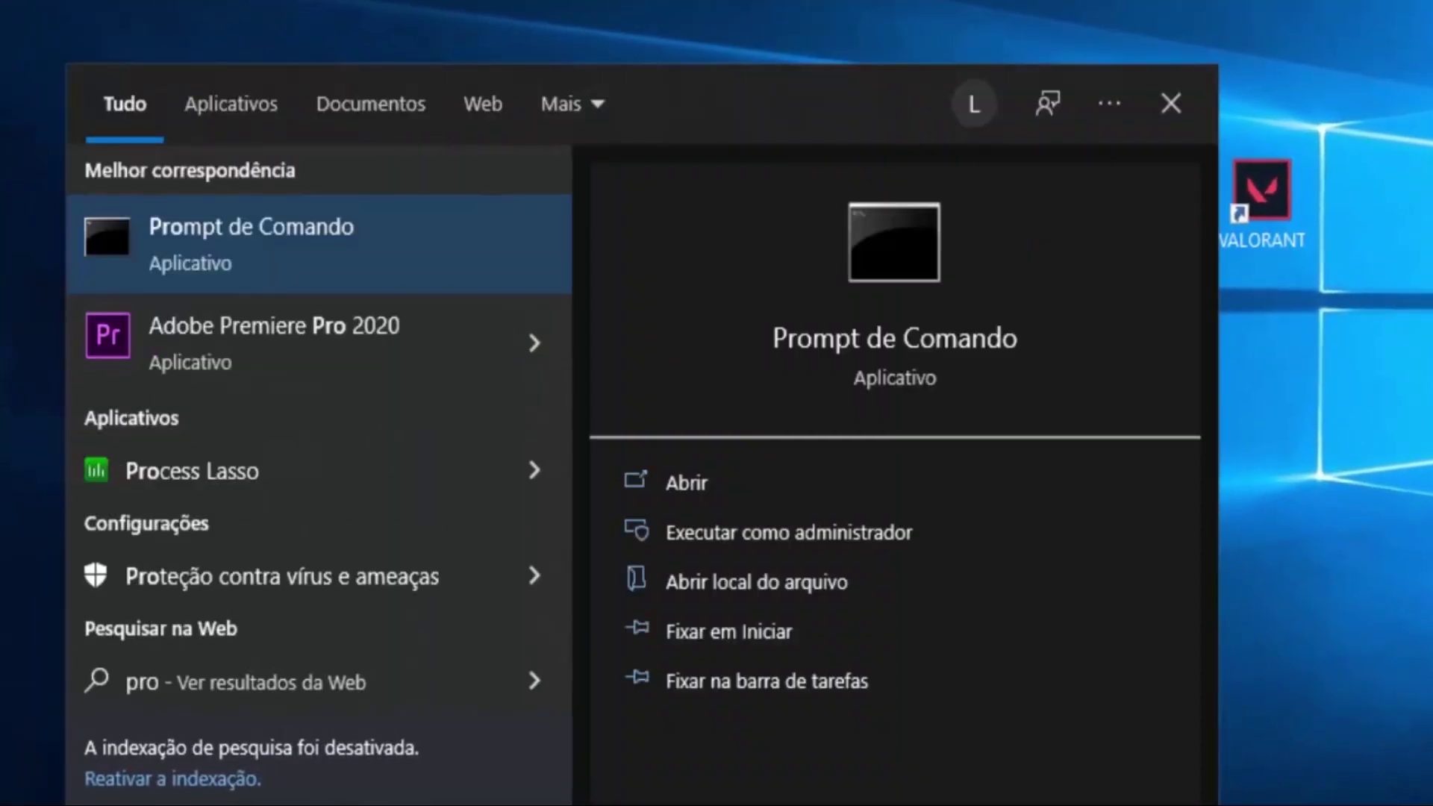
{"action": "right_click", "coordinate": [289, 221]}
{"action": "left_click", "coordinate": [442, 255]}
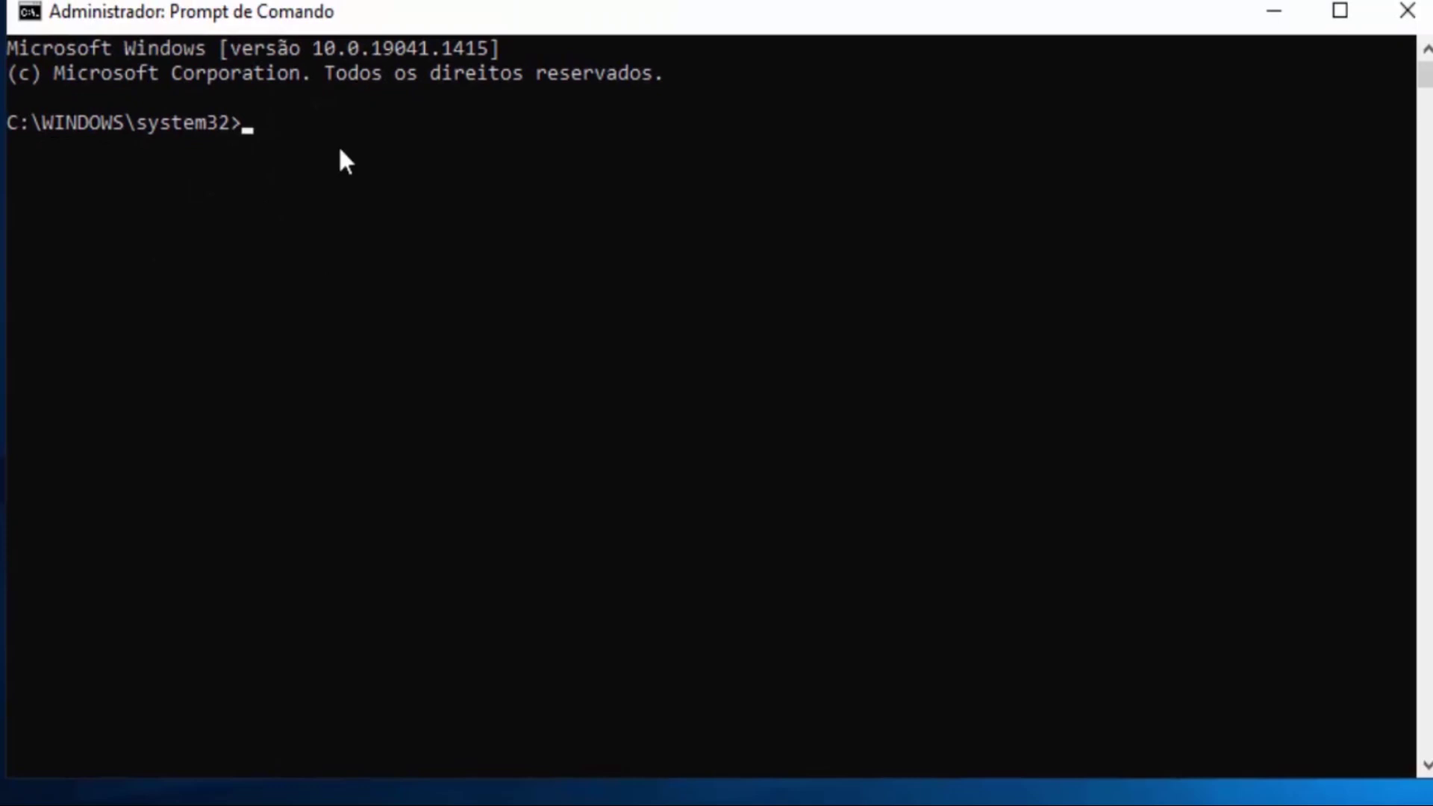
{"action": "type", "text": "bcdedit /set useplatformtick yes"}
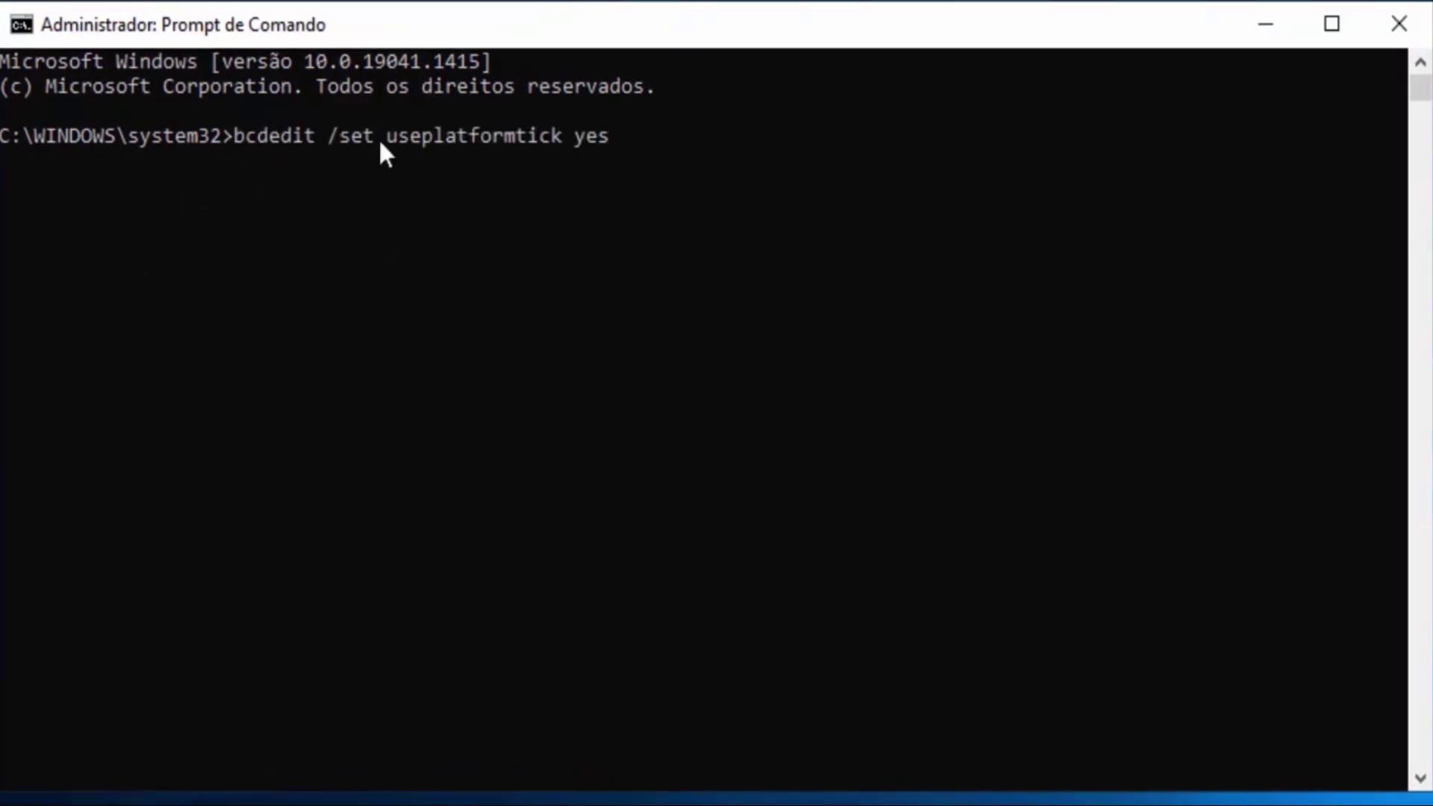
{"action": "key", "text": "Return"}
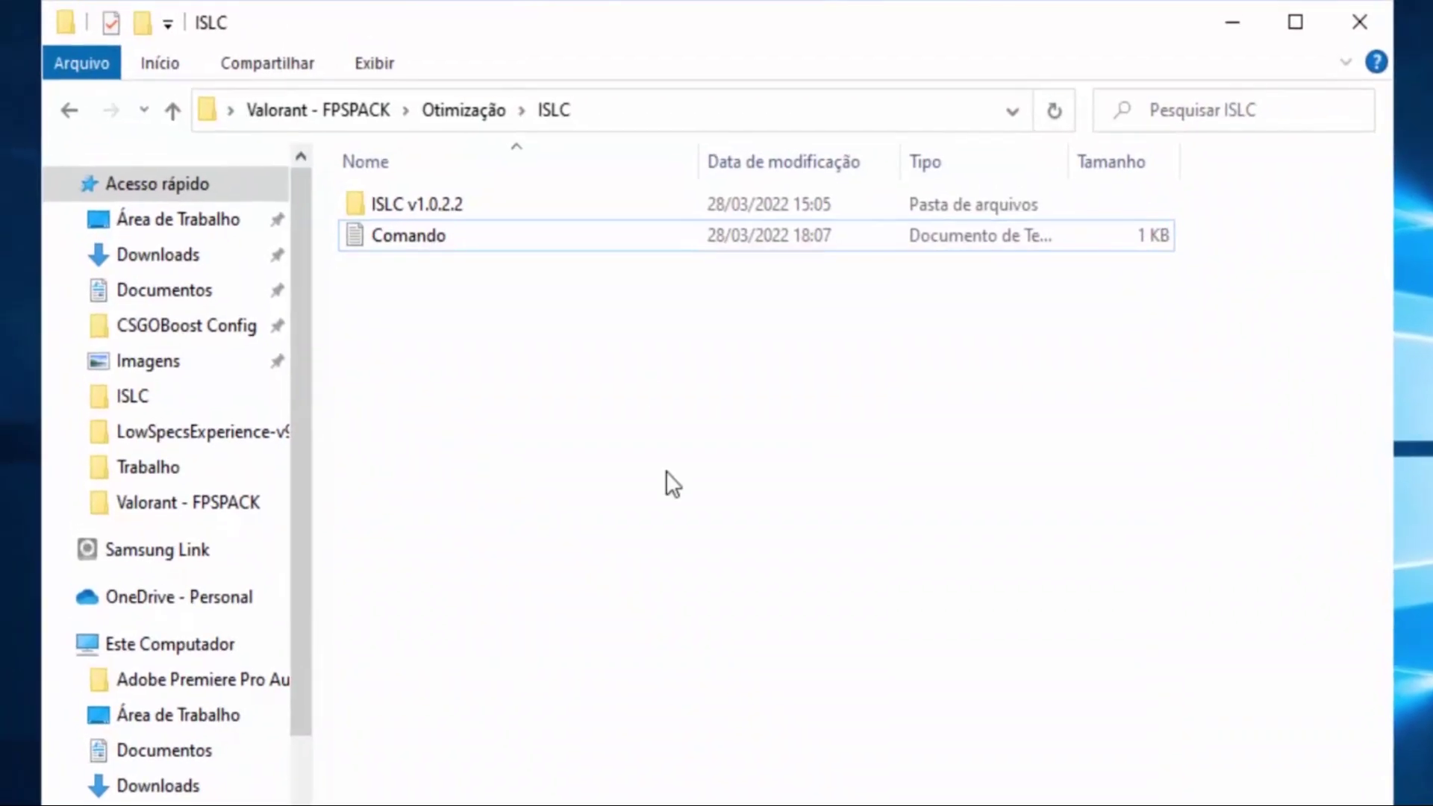
Launch Intelligent standby list cleaner ISLC from the ISLC v1.0.2.2 folder and open its window from the hidden notification icons
{"action": "left_click", "coordinate": [455, 200]}
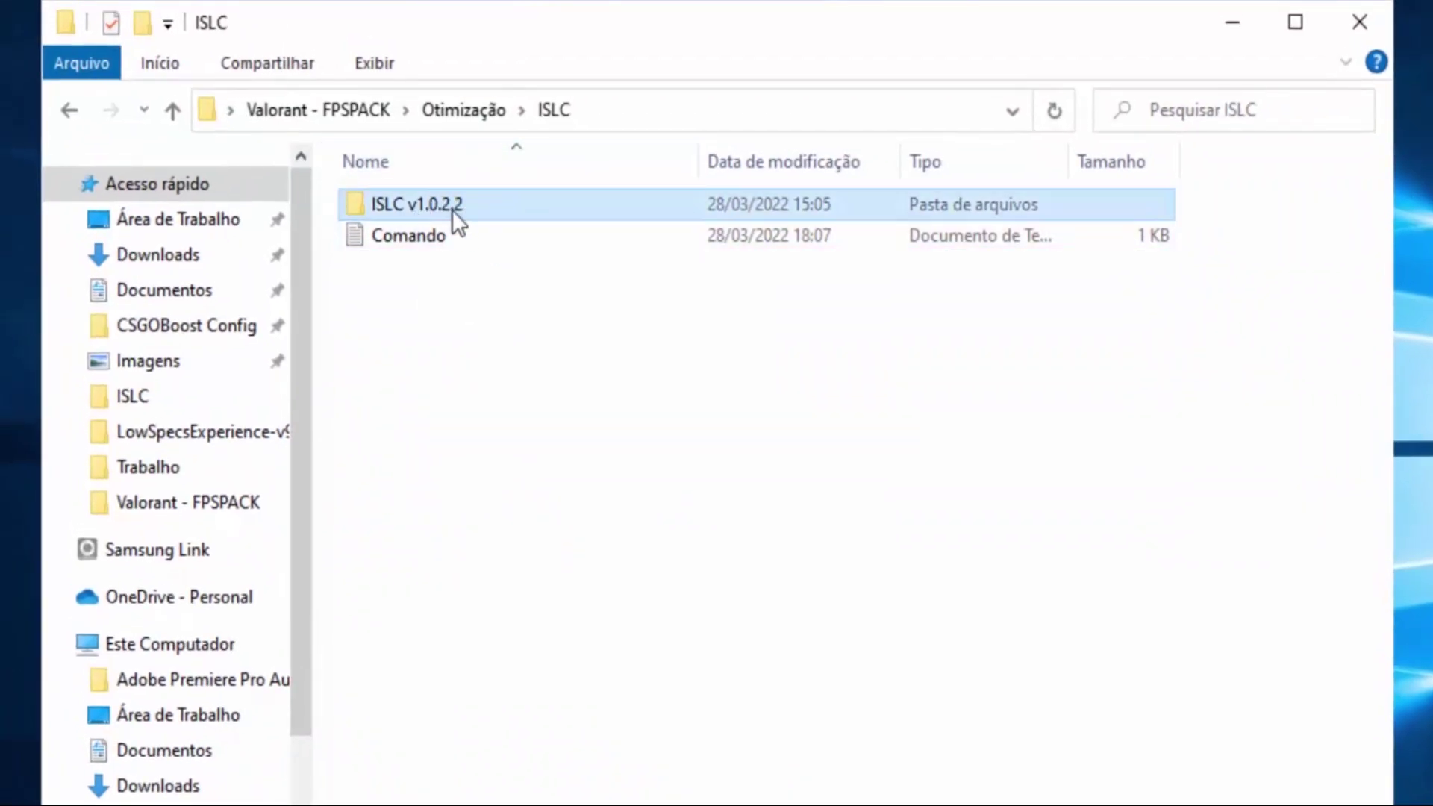
{"action": "double_click", "coordinate": [450, 209]}
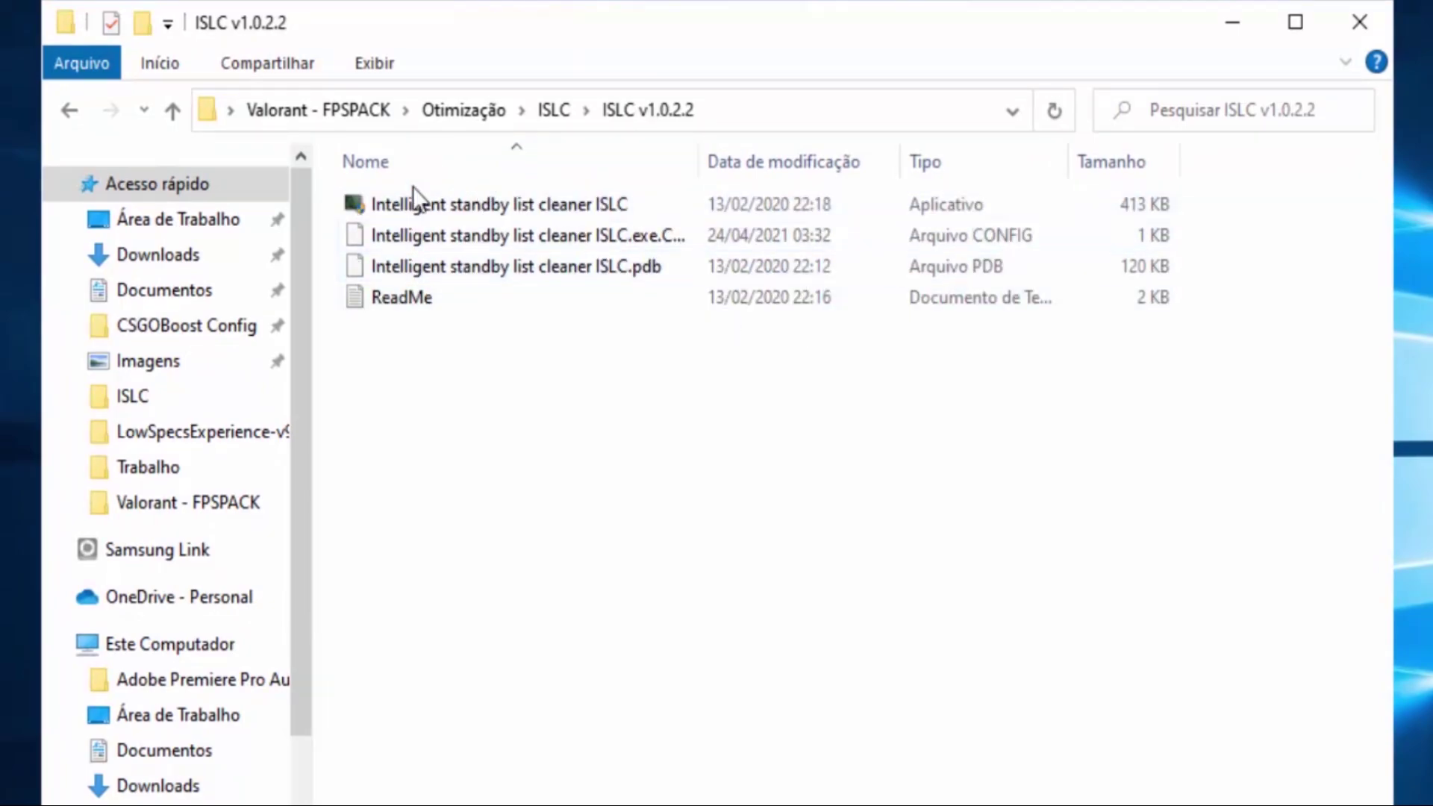
{"action": "left_click", "coordinate": [408, 198]}
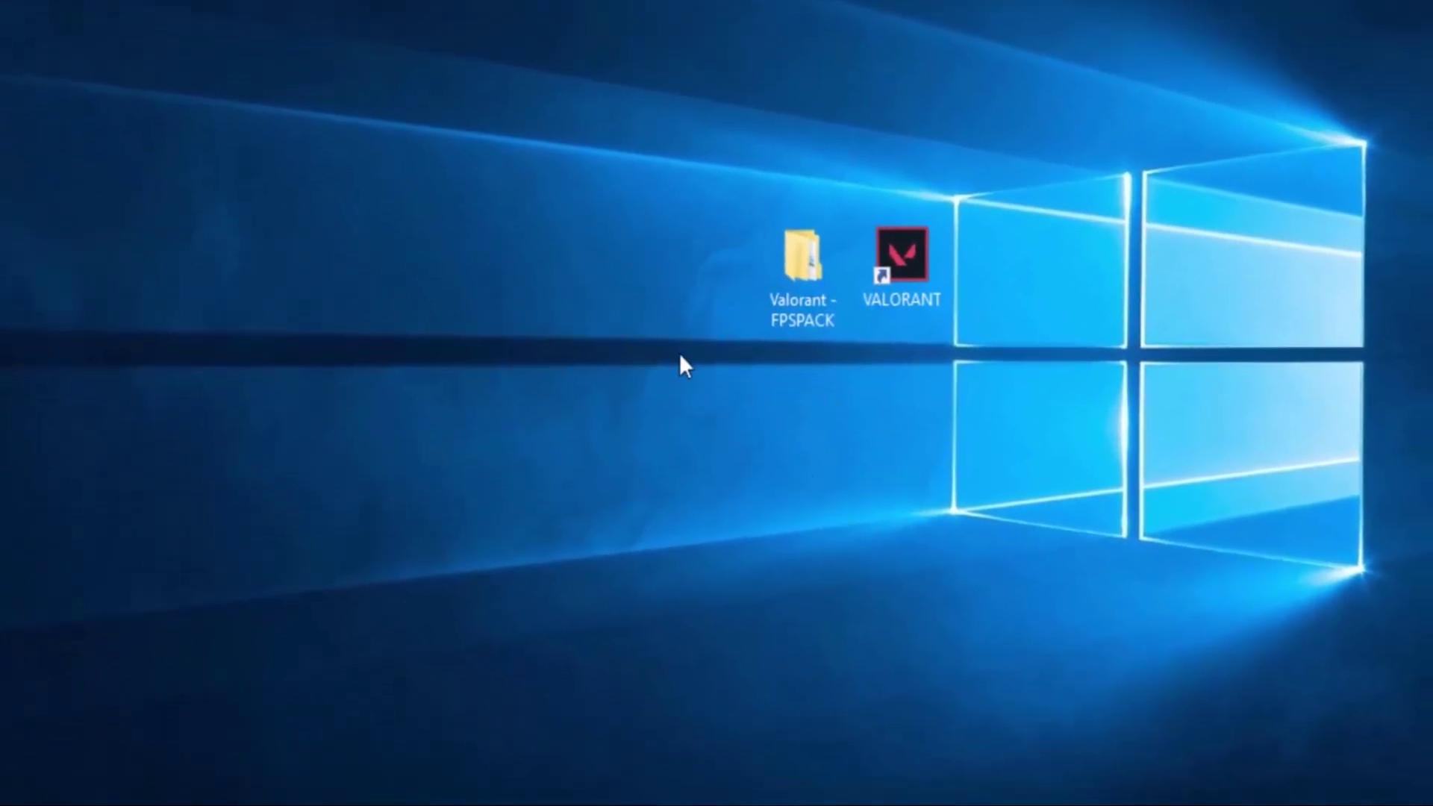
{"action": "left_click", "coordinate": [1246, 805]}
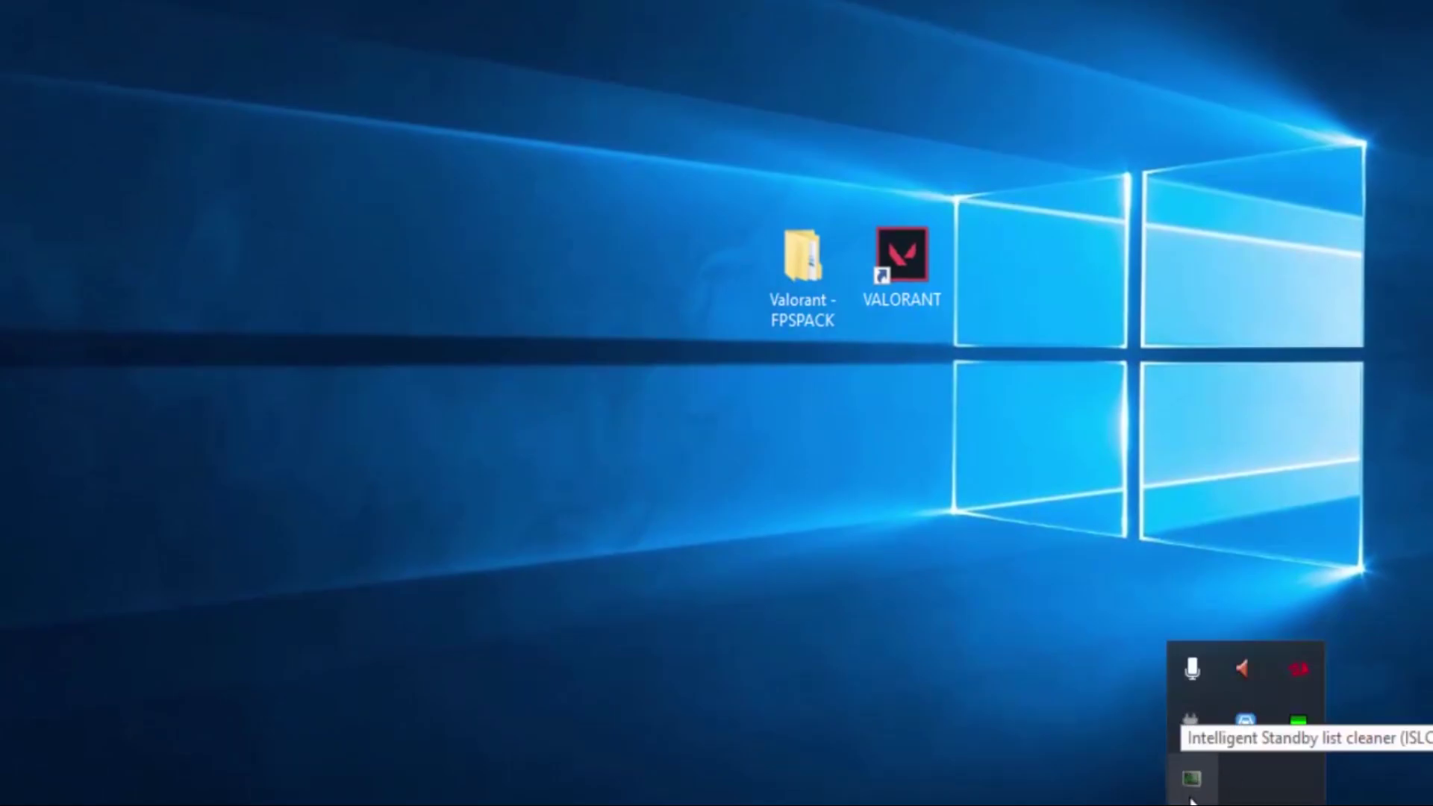
{"action": "left_click", "coordinate": [1192, 779]}
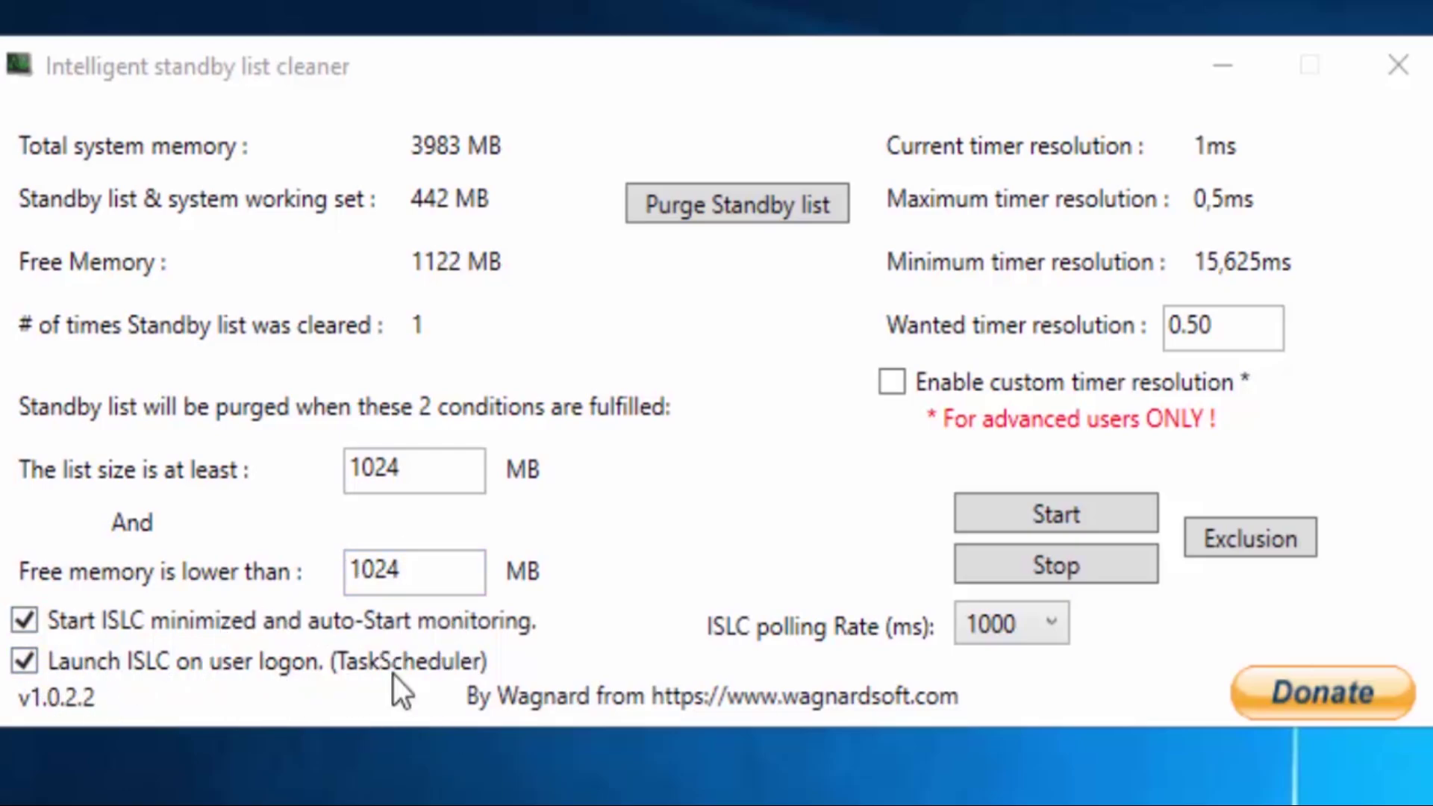
Review the two standby list purge conditions, the minimum list size and the free memory limit
{"action": "left_click", "coordinate": [446, 517]}
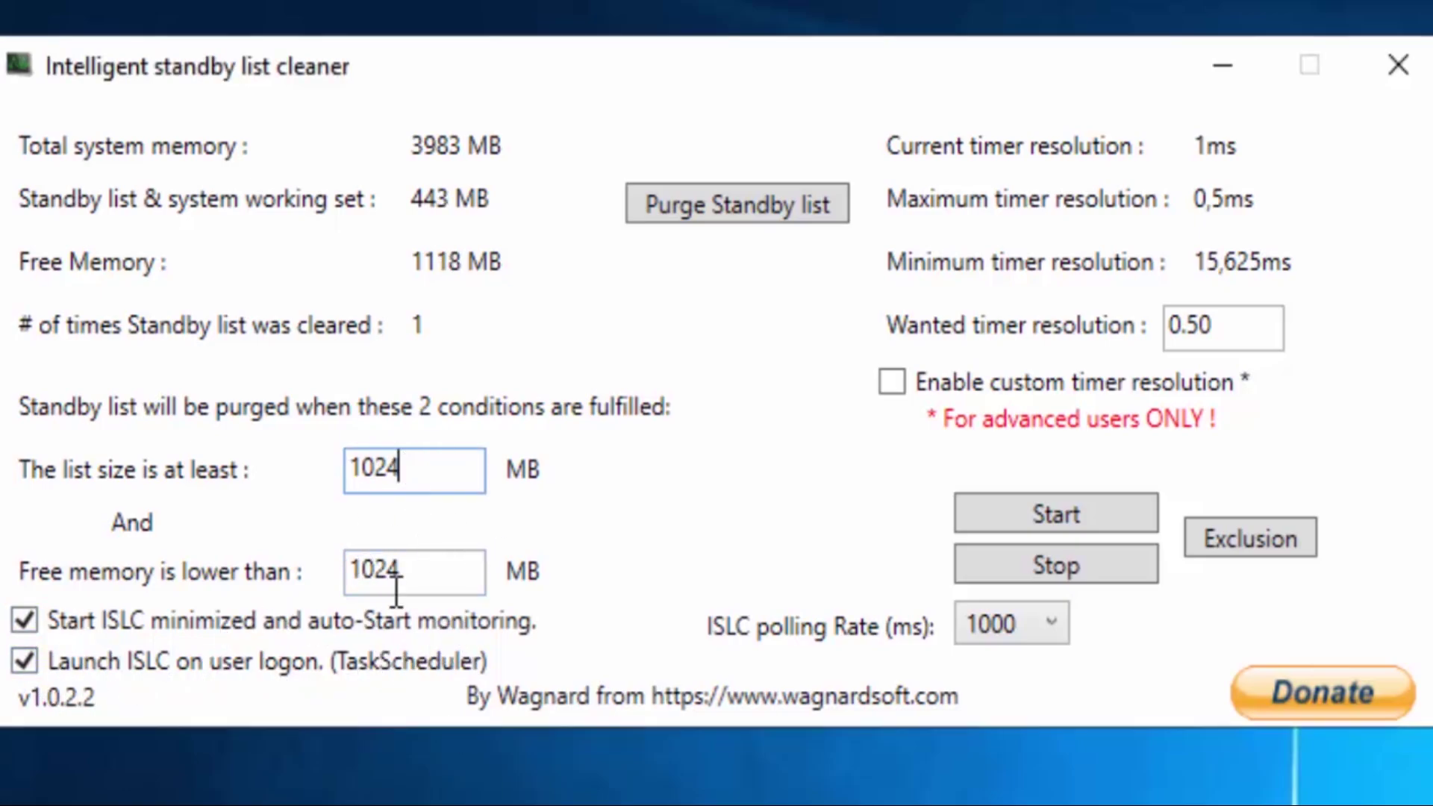
{"action": "left_click", "coordinate": [415, 569]}
{"action": "left_click", "coordinate": [419, 467]}
{"action": "left_click", "coordinate": [427, 574]}
{"action": "left_click", "coordinate": [451, 460]}
{"action": "left_click", "coordinate": [432, 575]}
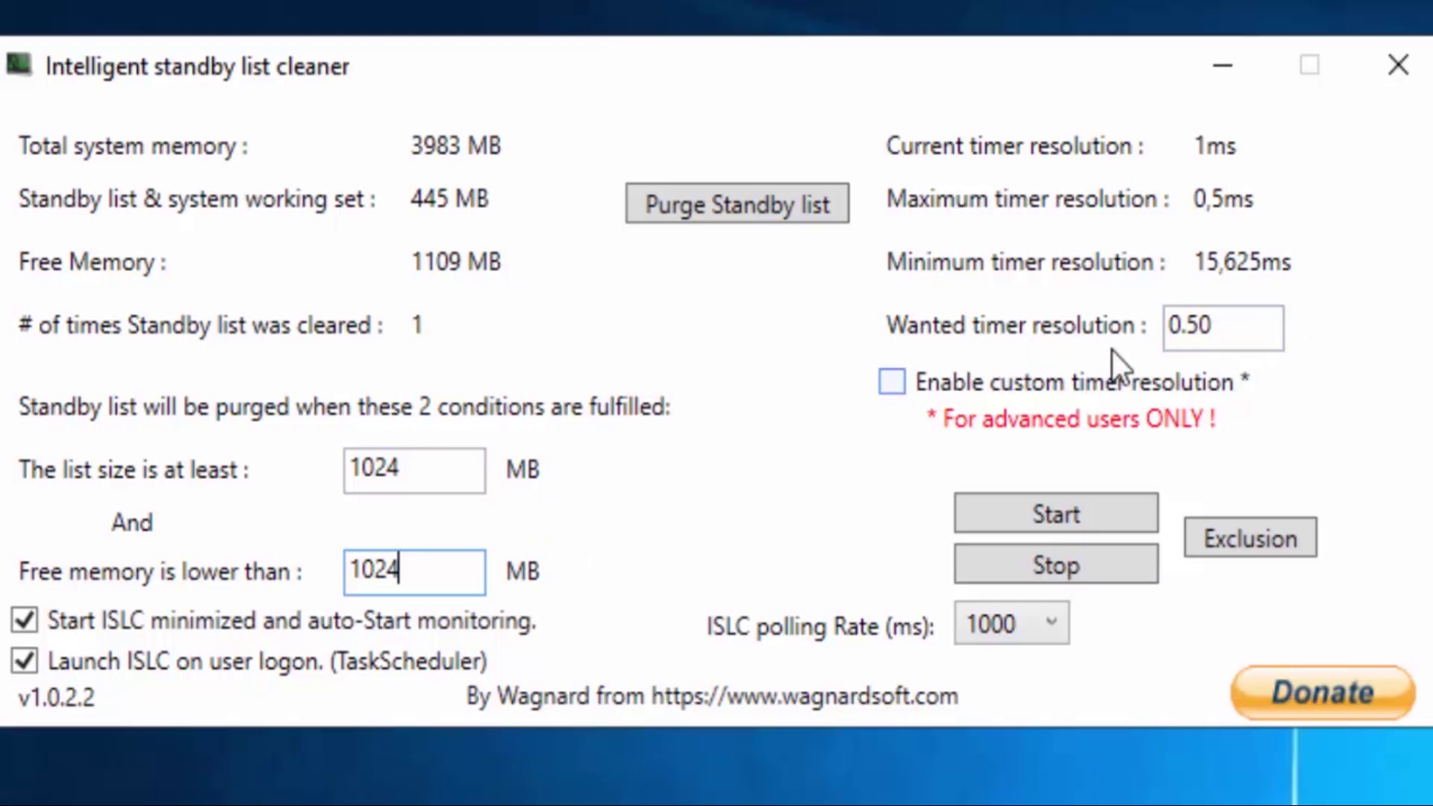
Enable the custom timer resolution in ISLC and set the wanted timer resolution to 0.50
{"action": "left_click", "coordinate": [1224, 327]}
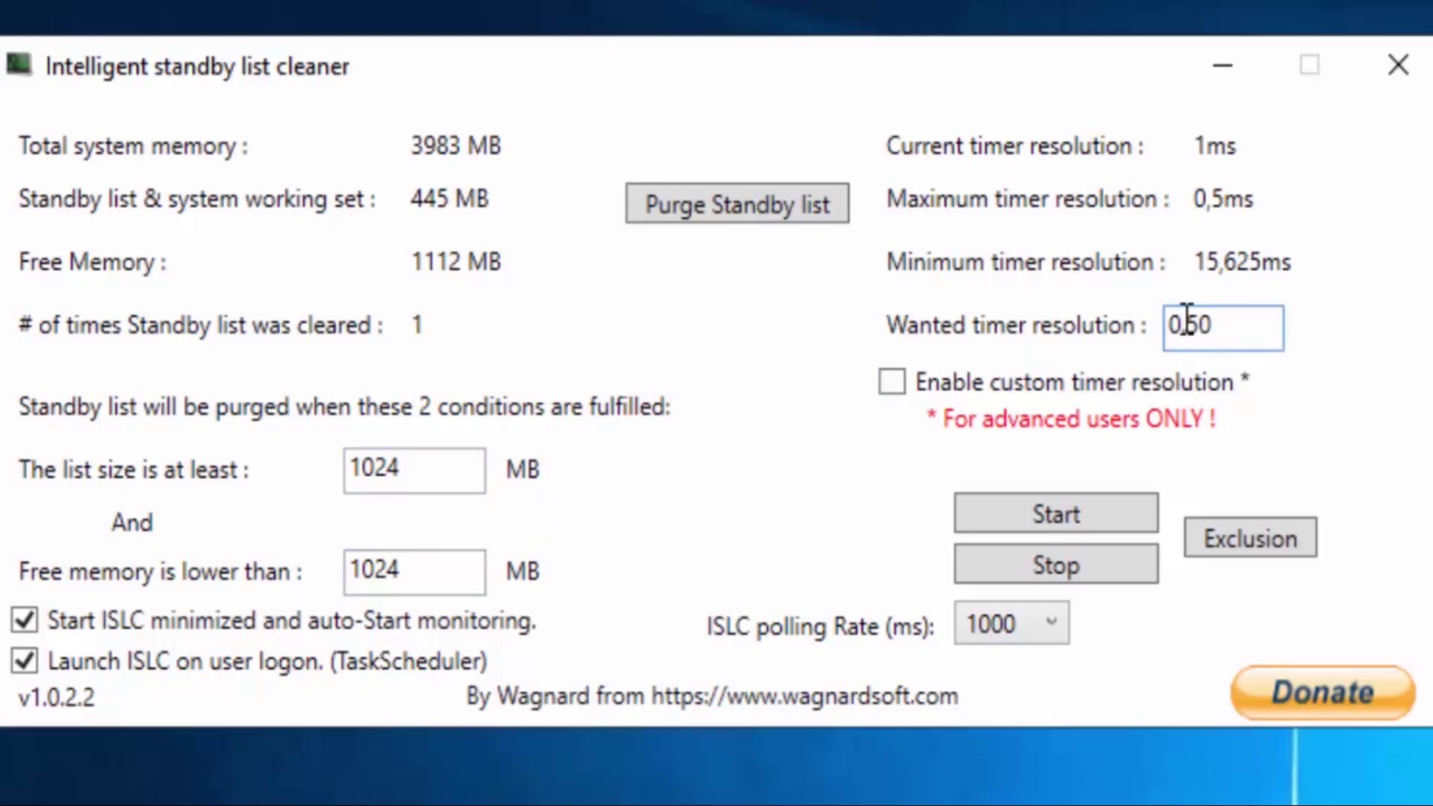
{"action": "left_click", "coordinate": [920, 387]}
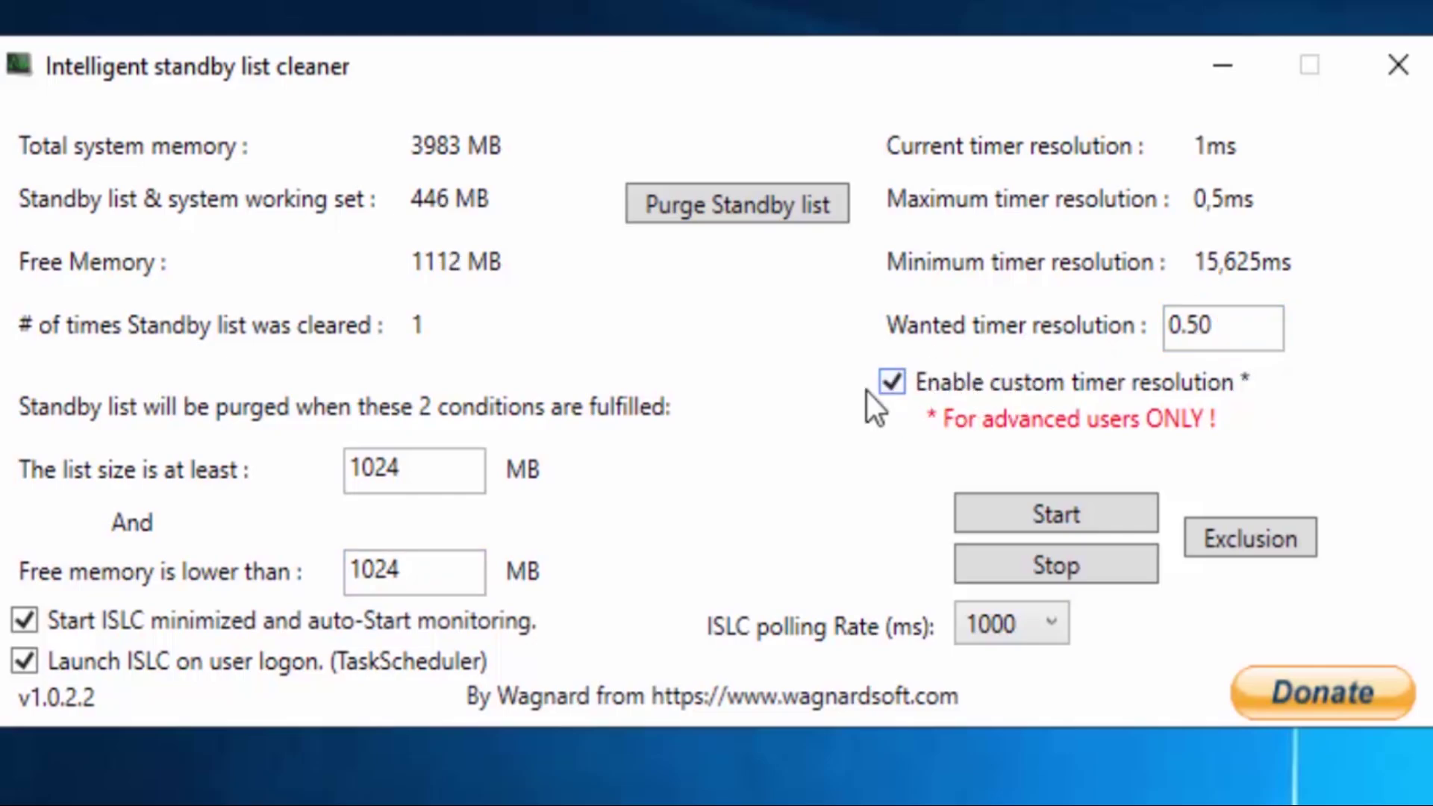
{"action": "left_click", "coordinate": [1232, 325]}
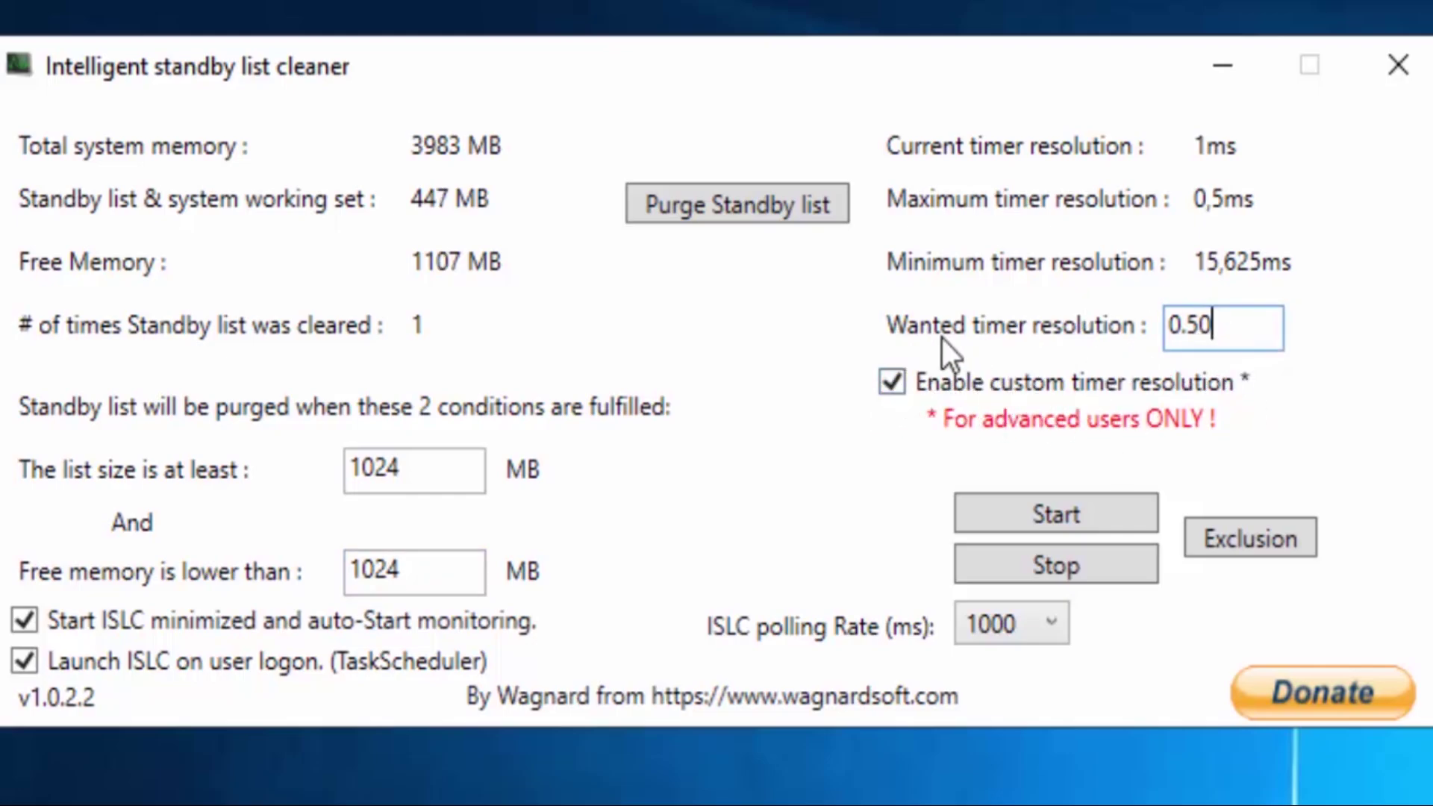
{"action": "key", "text": "Left"}
{"action": "key", "text": "BackSpace"}
{"action": "type", "text": "0"}
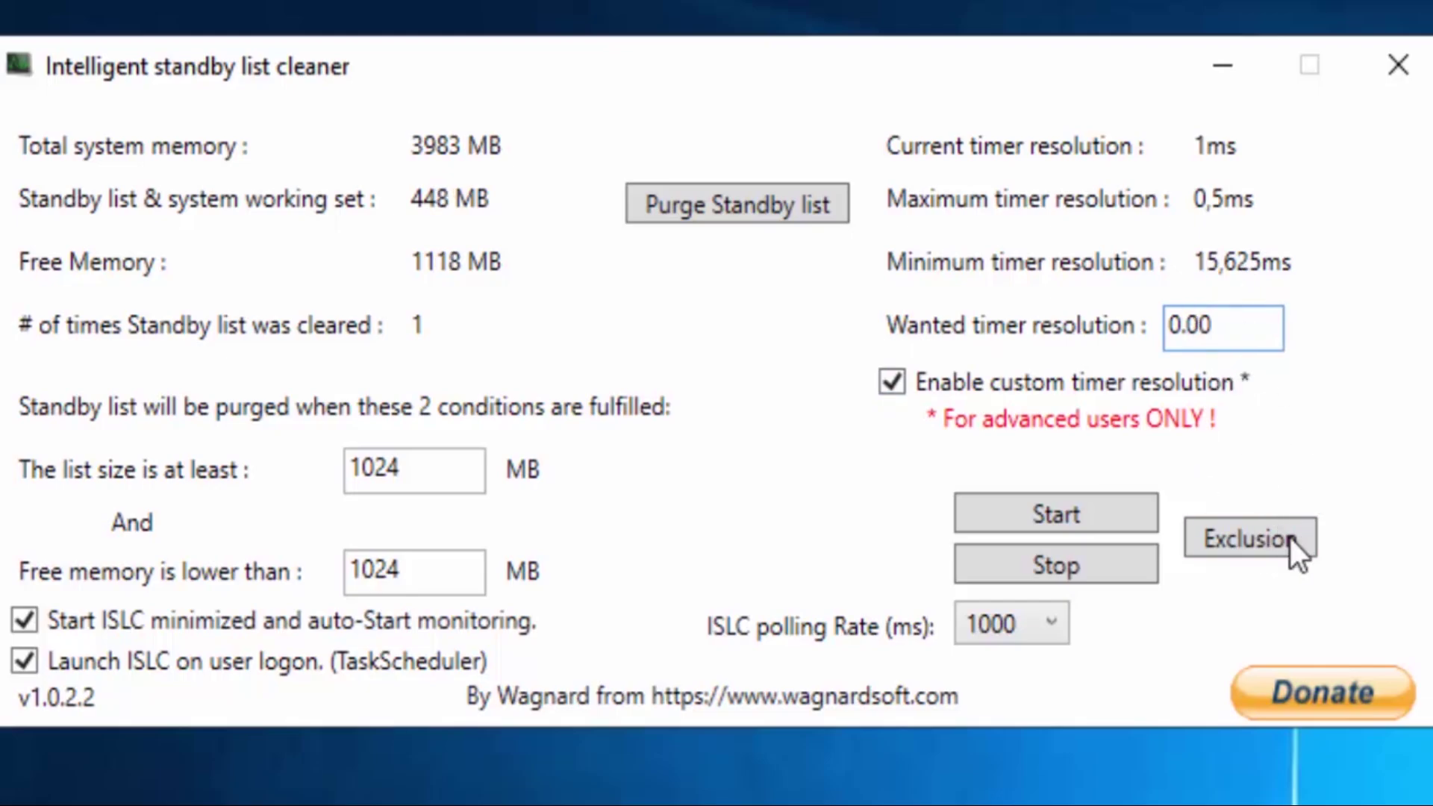
{"action": "key", "text": "BackSpace"}
{"action": "type", "text": "5"}
{"action": "left_click", "coordinate": [1264, 309]}
Start ISLC monitoring and minimize the Intelligent standby list cleaner window
{"action": "left_click", "coordinate": [1052, 527]}
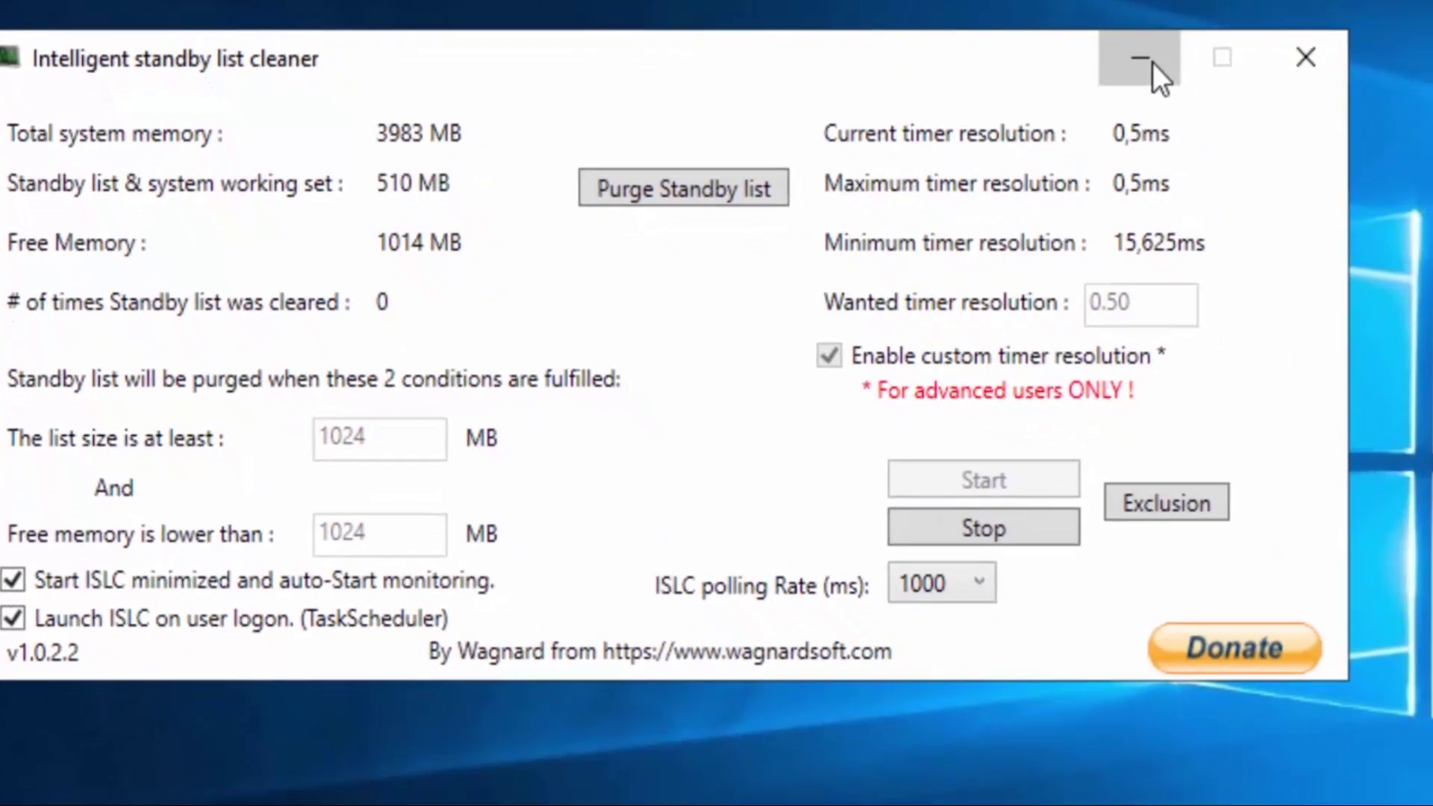
{"action": "left_click", "coordinate": [1224, 96]}
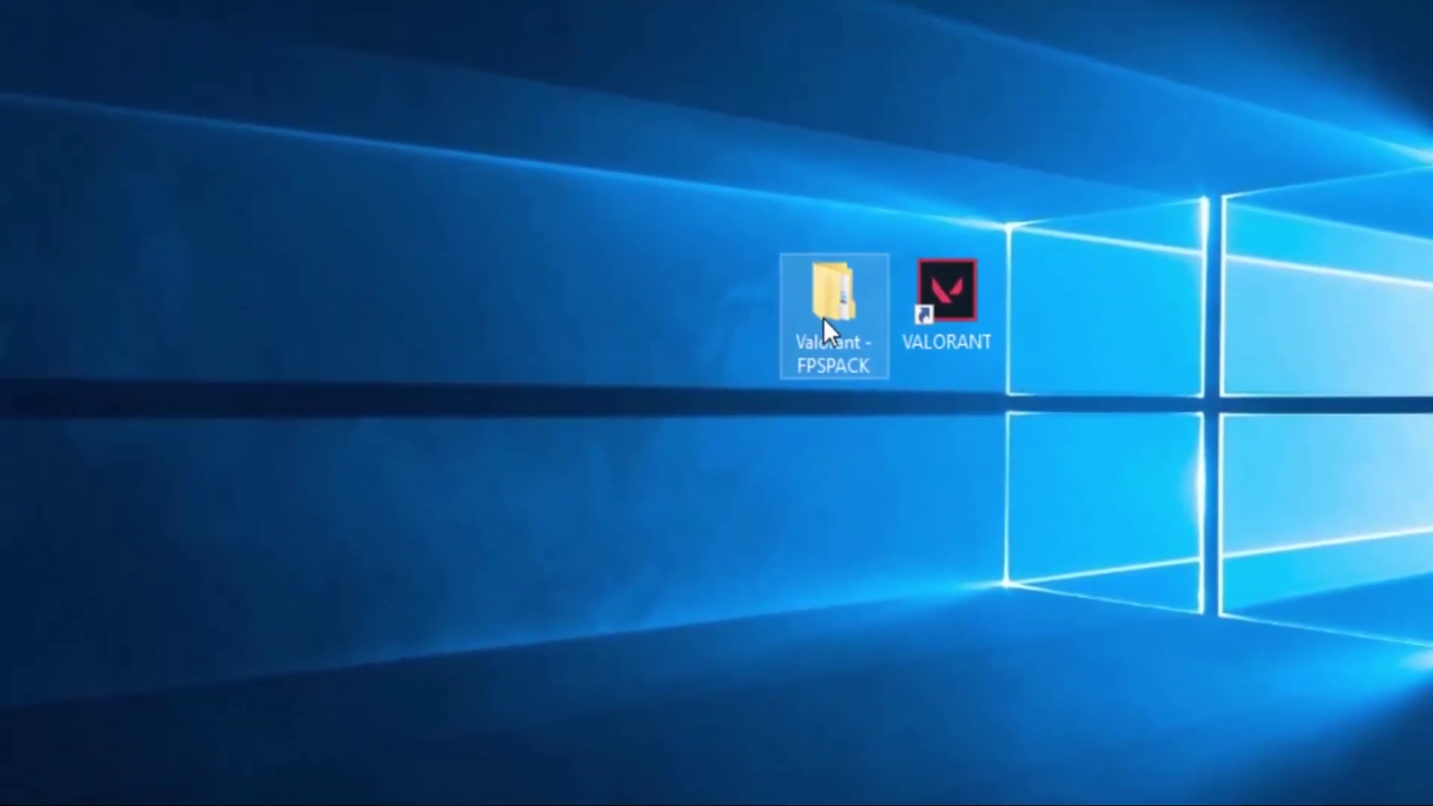
Run LowSpecsExperienceSetup from the Valorant\LowSpecsExperience-v9172 folder inside Valorant - FPSPACK
{"action": "double_click", "coordinate": [761, 194]}
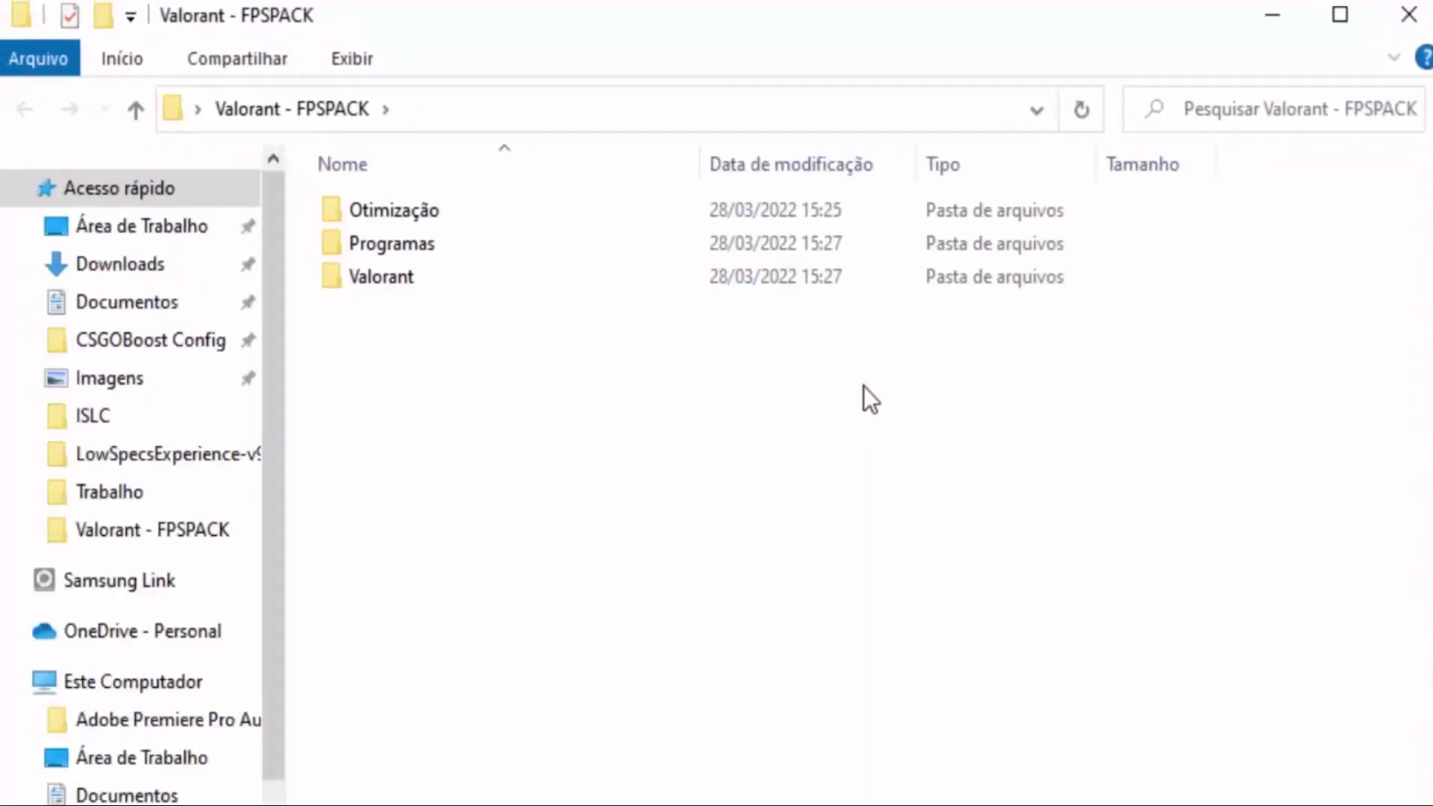
{"action": "left_click", "coordinate": [350, 282]}
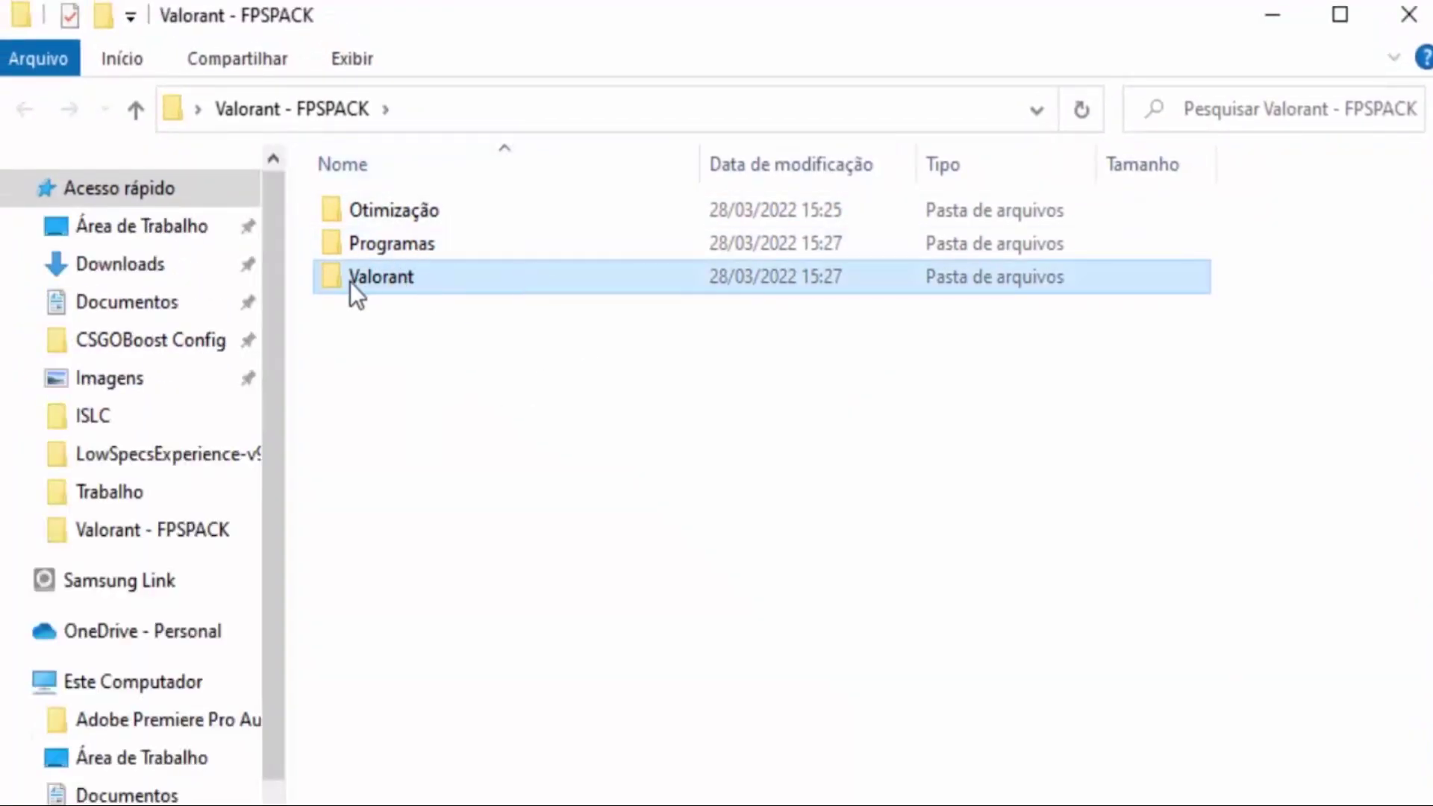
{"action": "double_click", "coordinate": [440, 285]}
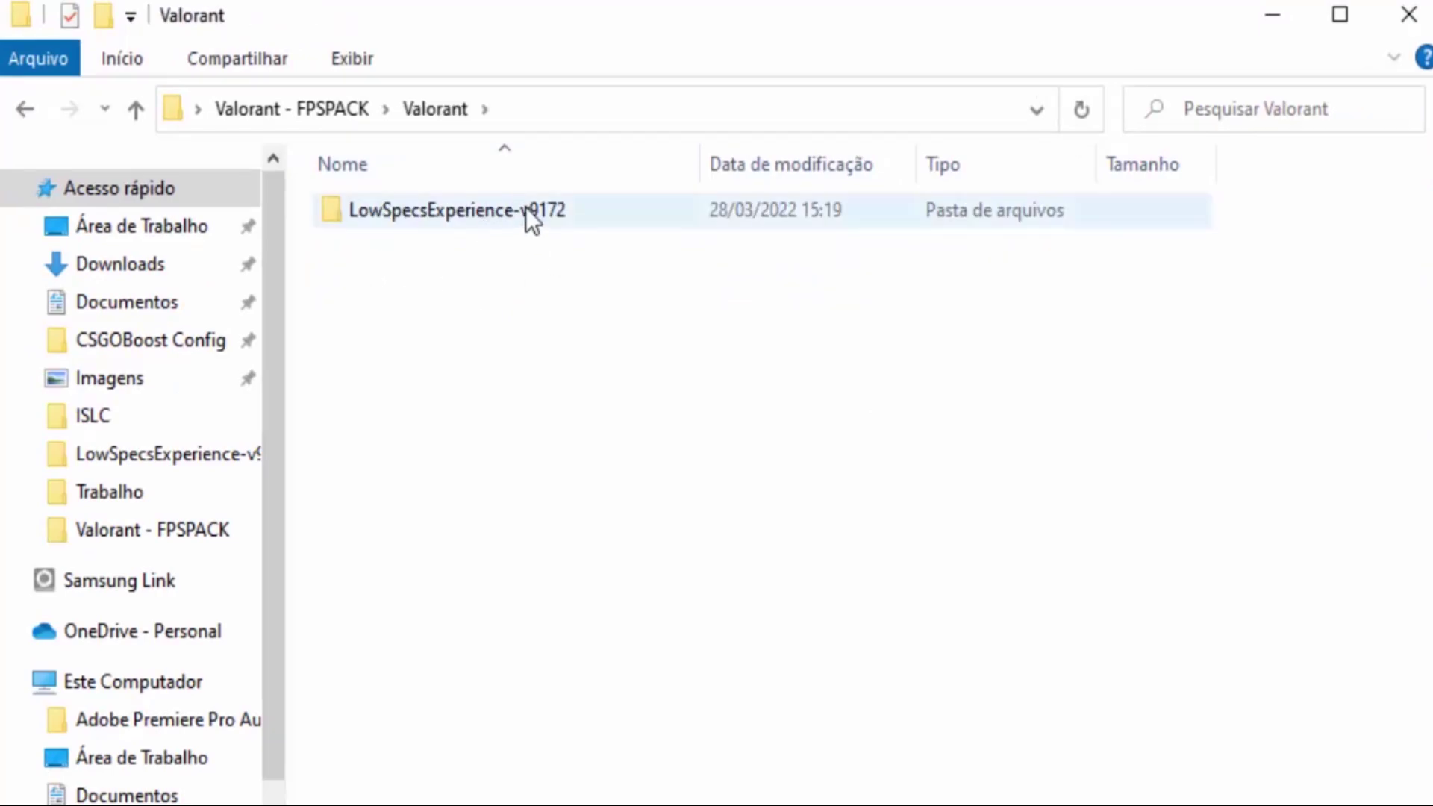
{"action": "left_click", "coordinate": [524, 207]}
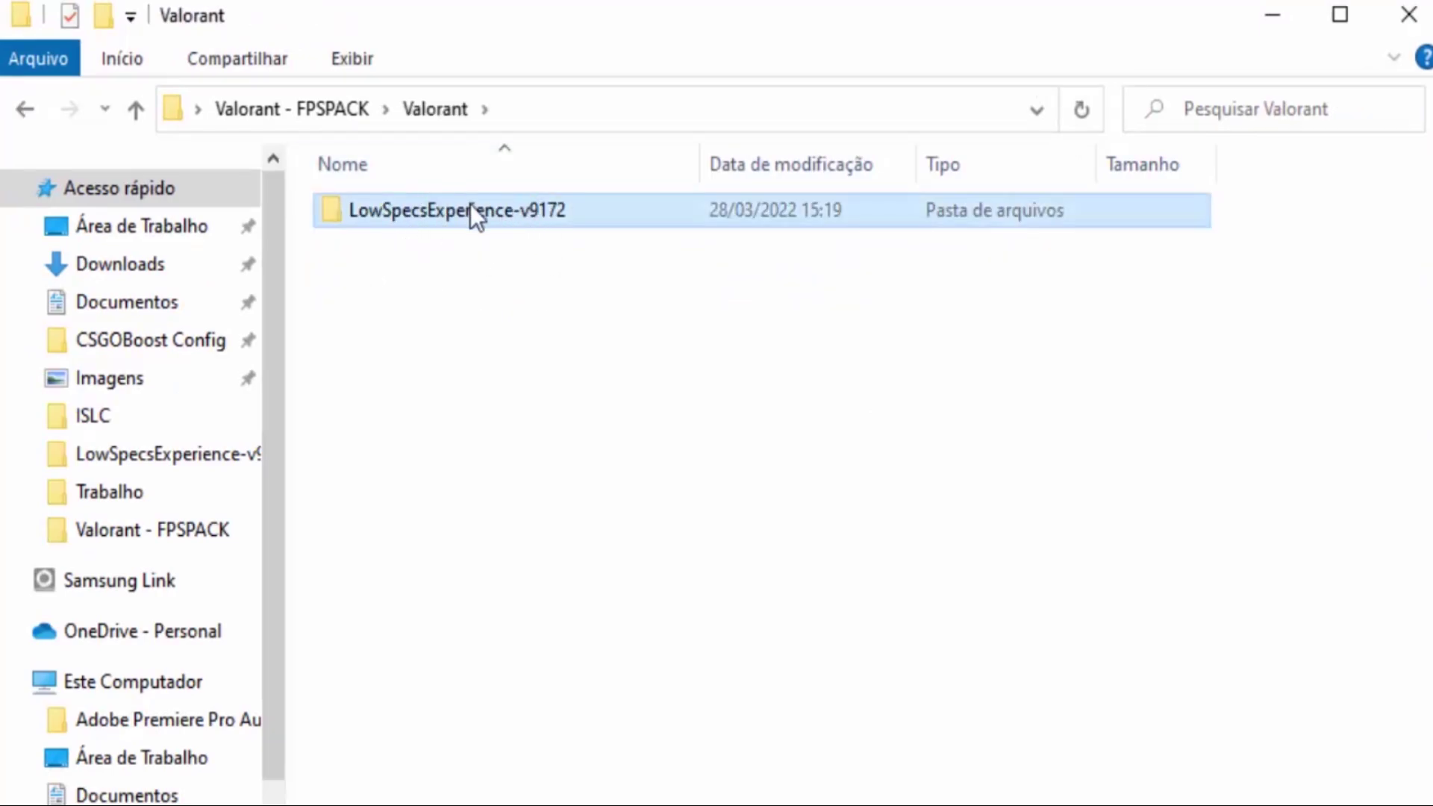
{"action": "double_click", "coordinate": [592, 210]}
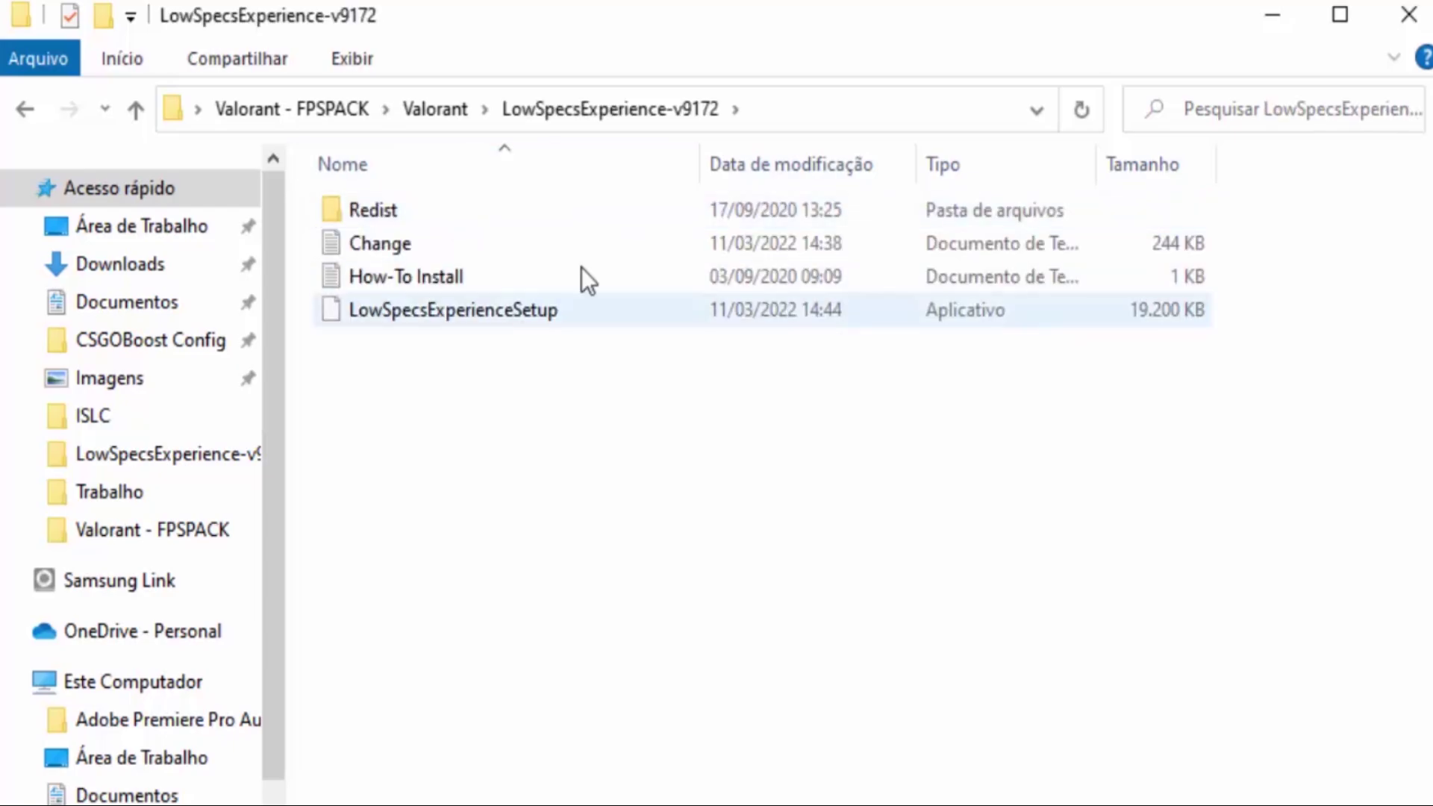
{"action": "left_click", "coordinate": [387, 209]}
{"action": "left_click", "coordinate": [431, 317]}
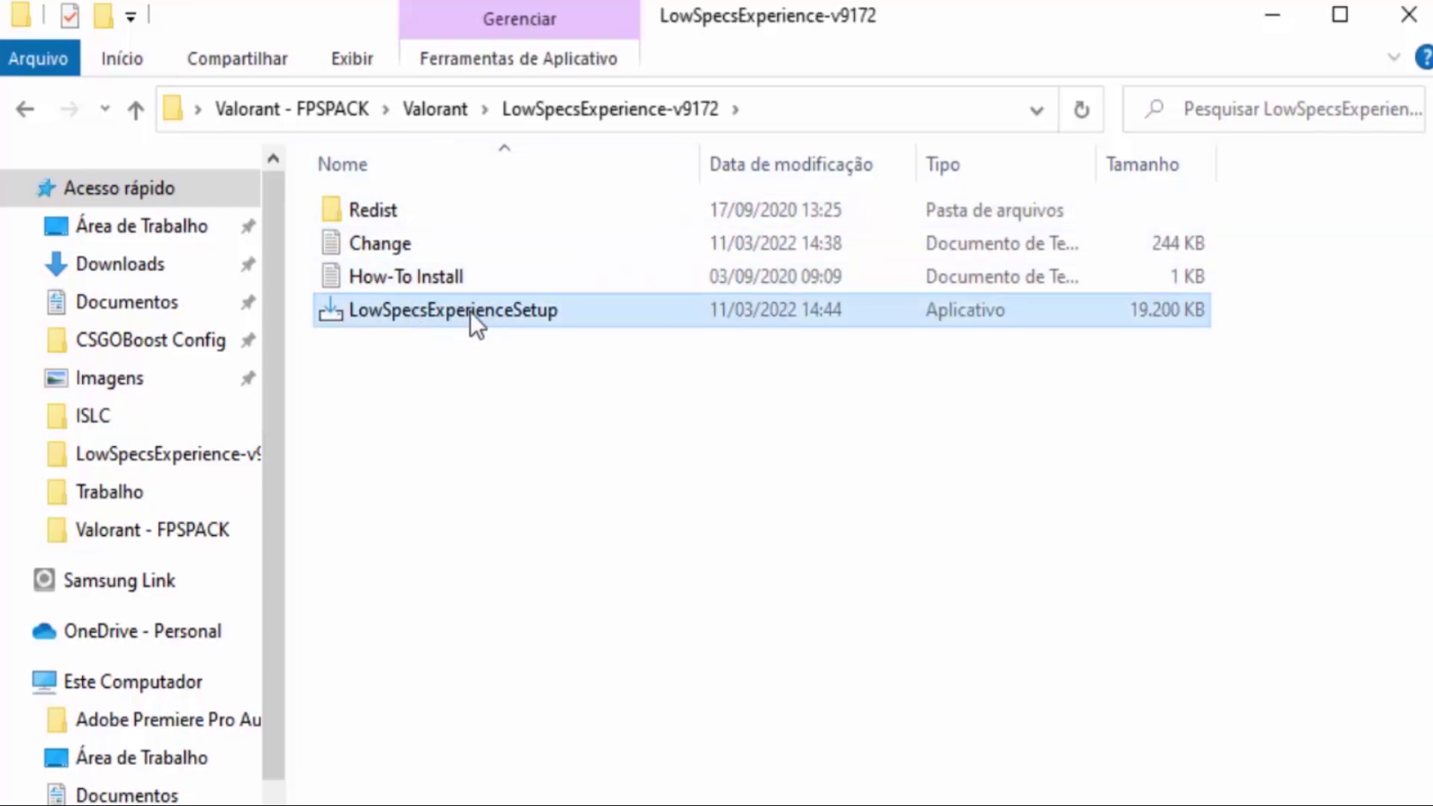
{"action": "double_click", "coordinate": [495, 325]}
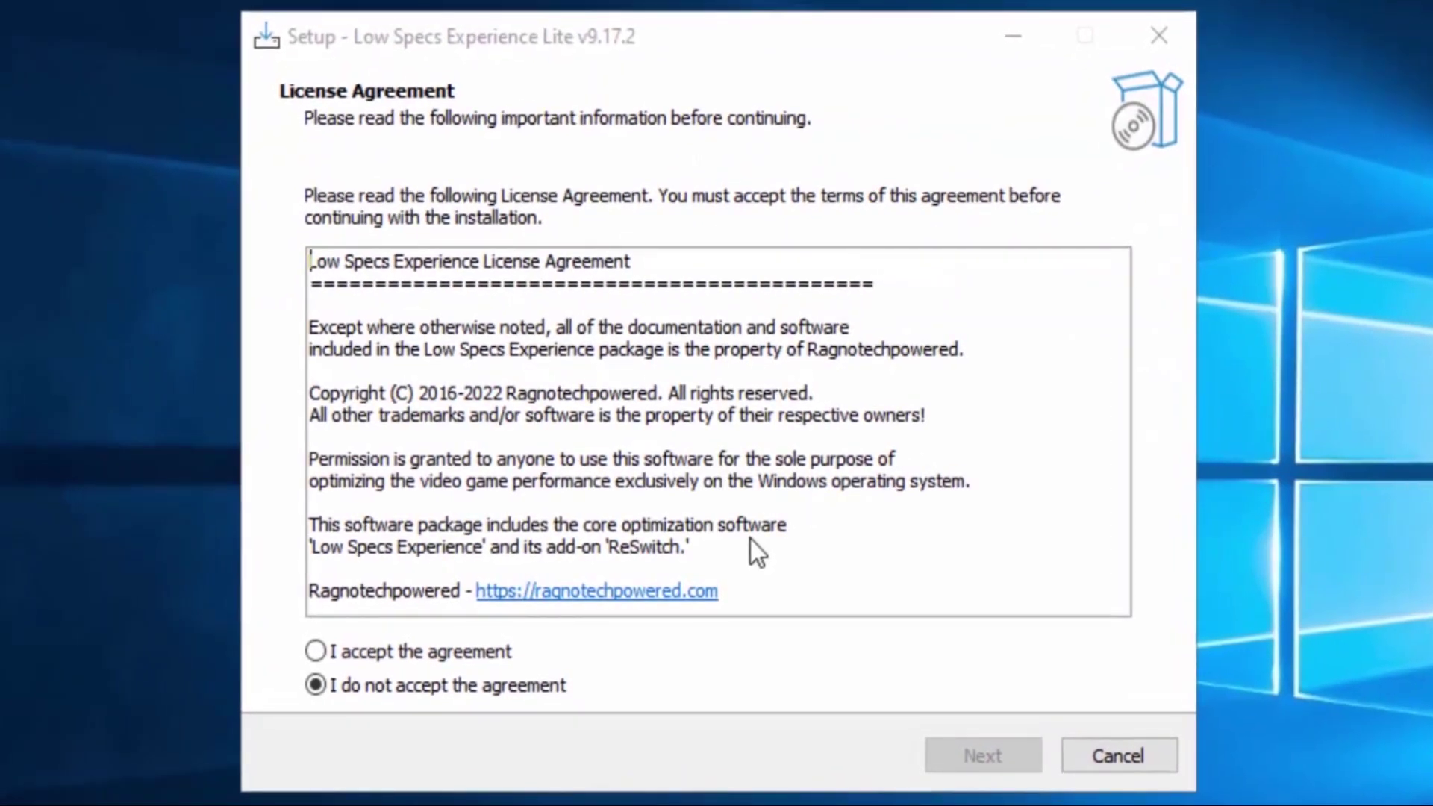
Accept the license agreement and install Low Specs Experience Lite with only its own desktop shortcut, excluding the ReSwitch one
{"action": "left_click", "coordinate": [327, 651]}
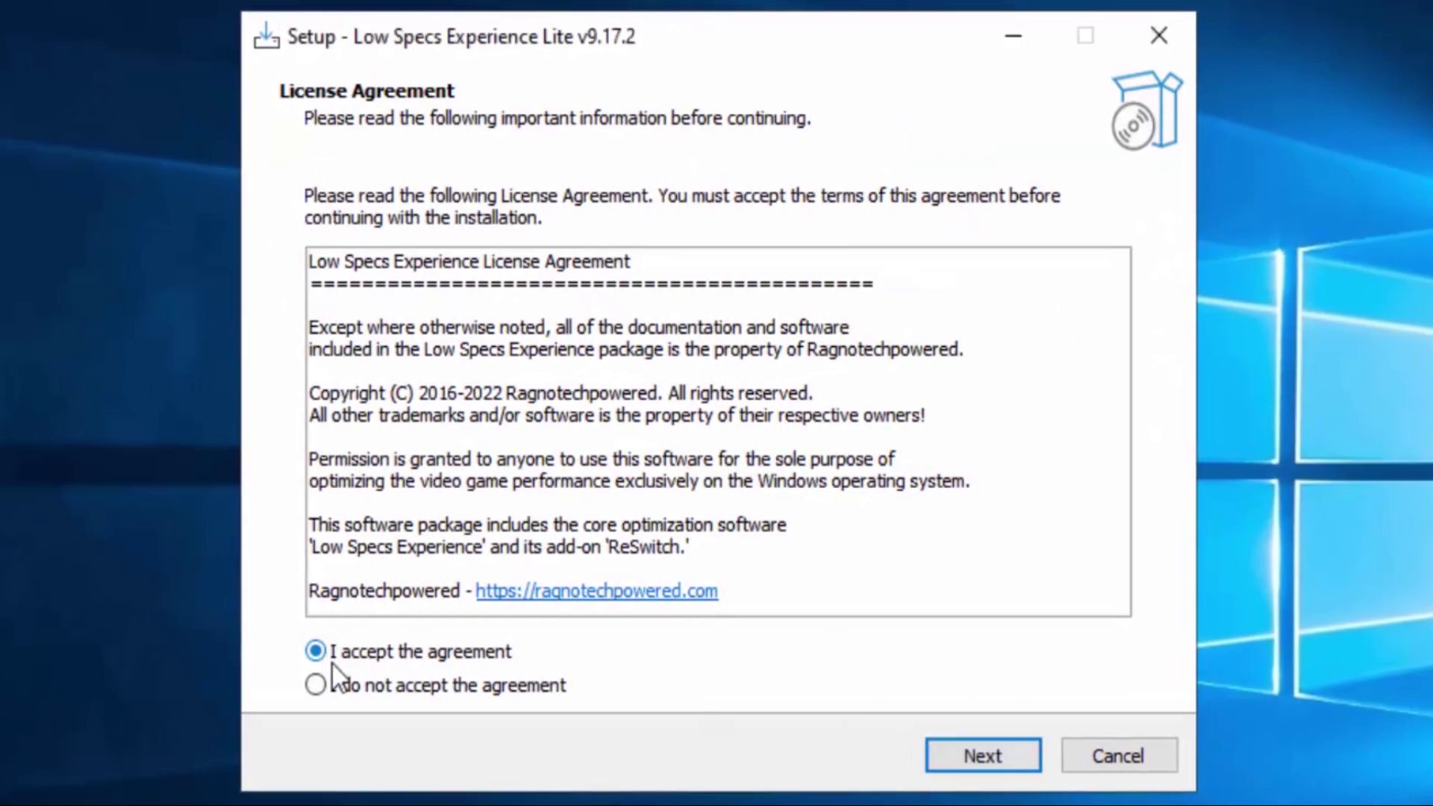
{"action": "left_click", "coordinate": [997, 755]}
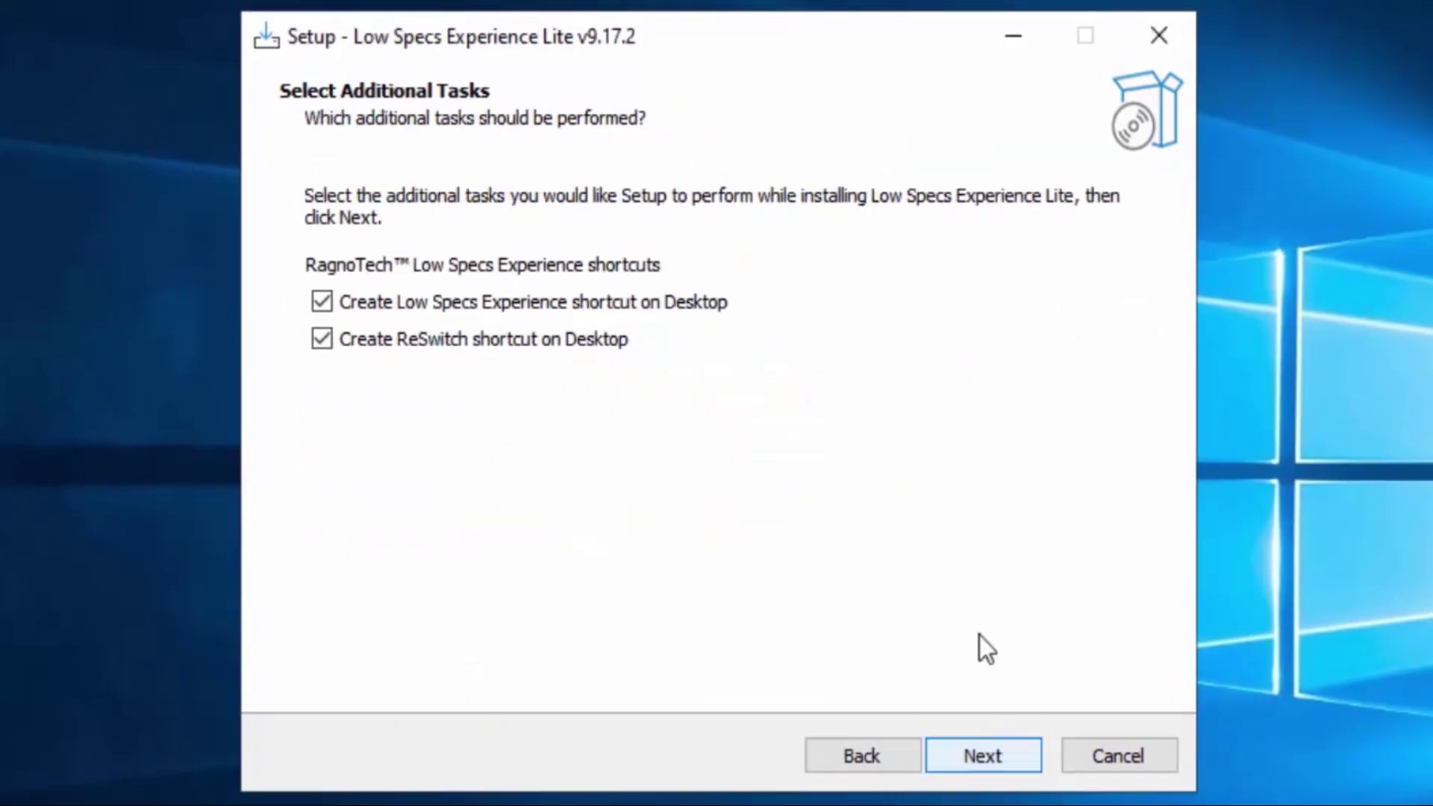
{"action": "left_click", "coordinate": [342, 345]}
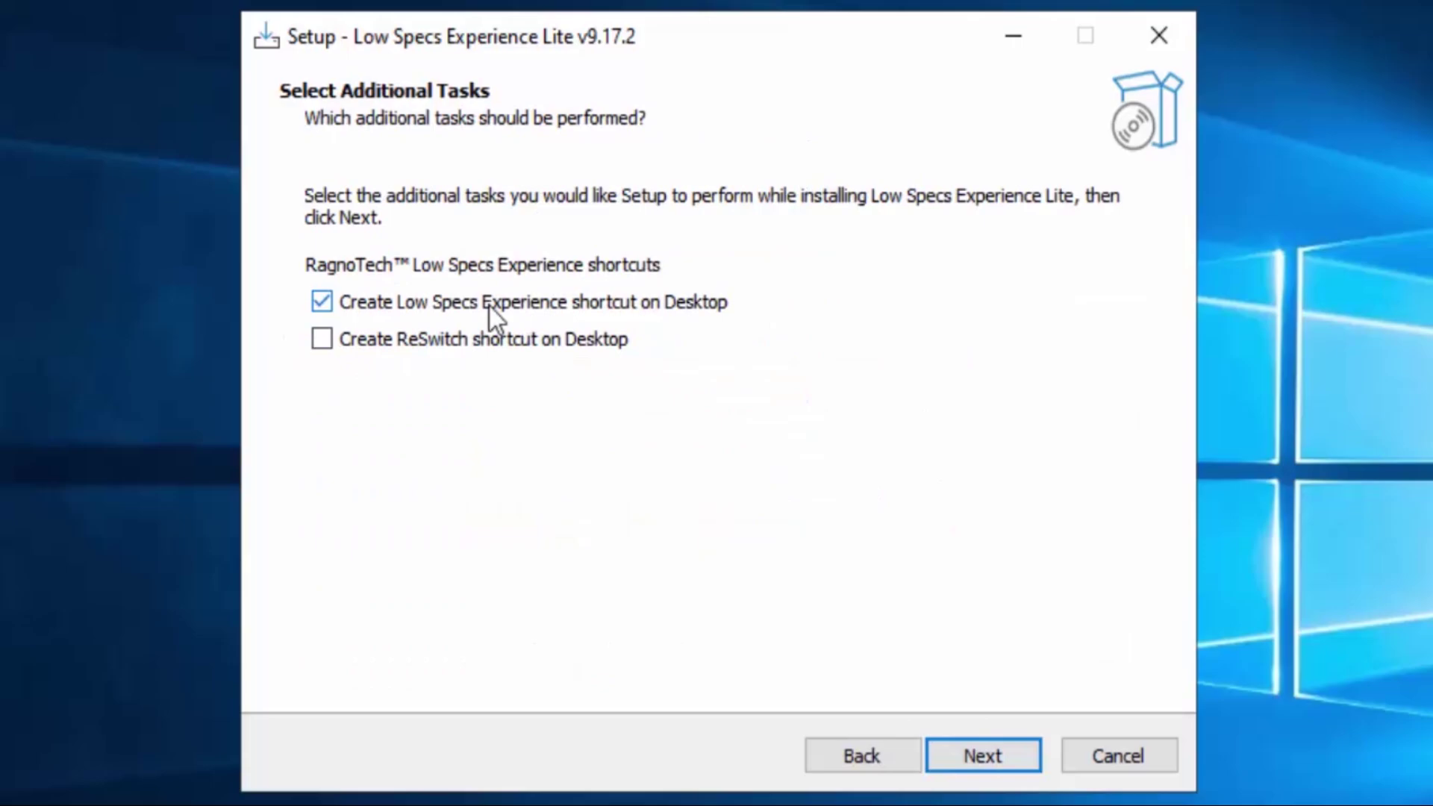
{"action": "left_click", "coordinate": [985, 758]}
{"action": "left_click", "coordinate": [965, 755]}
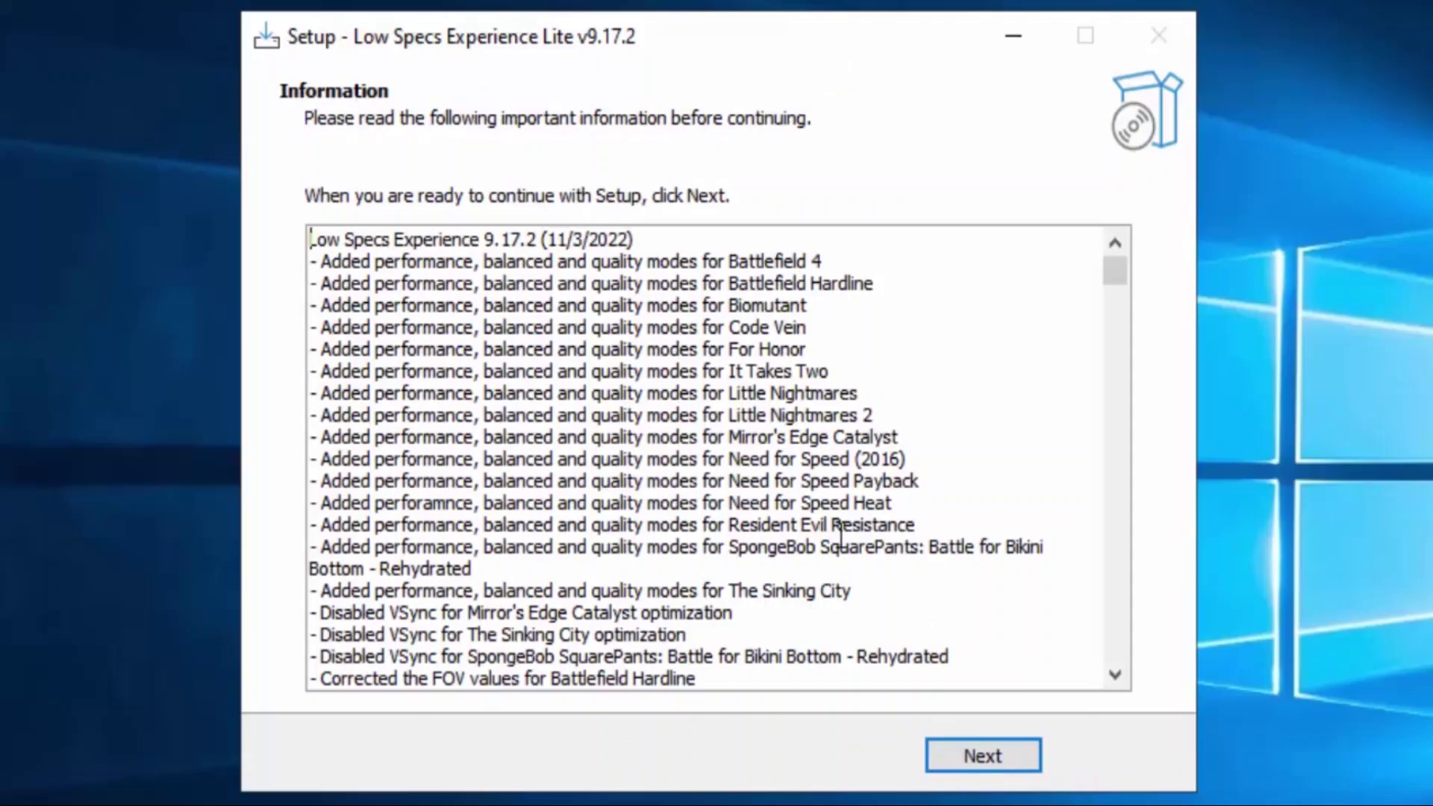
{"action": "left_click", "coordinate": [970, 761]}
{"action": "left_click", "coordinate": [1017, 761]}
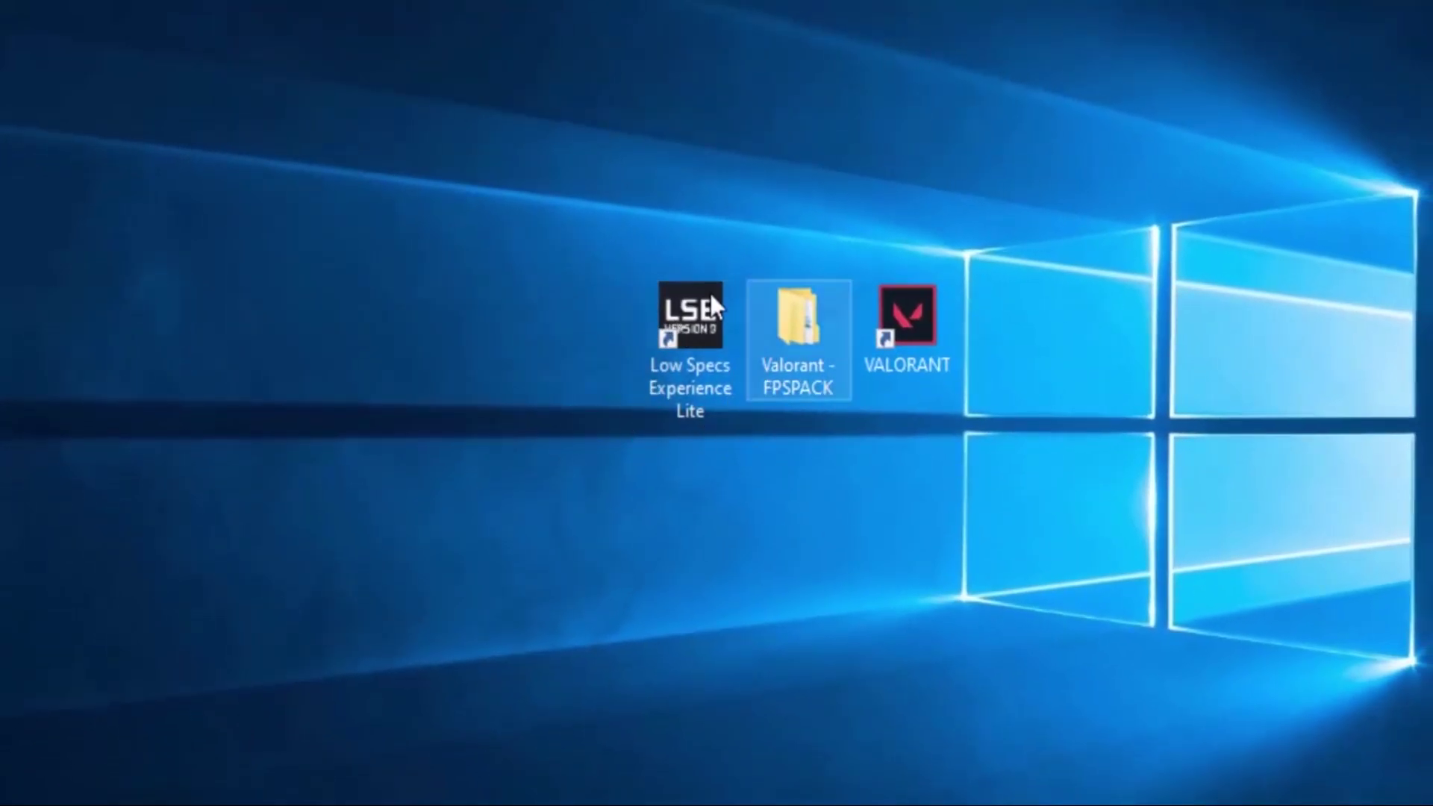
Launch Low Specs Experience Lite from the desktop and open its Optimization Catalog
{"action": "left_click", "coordinate": [705, 307]}
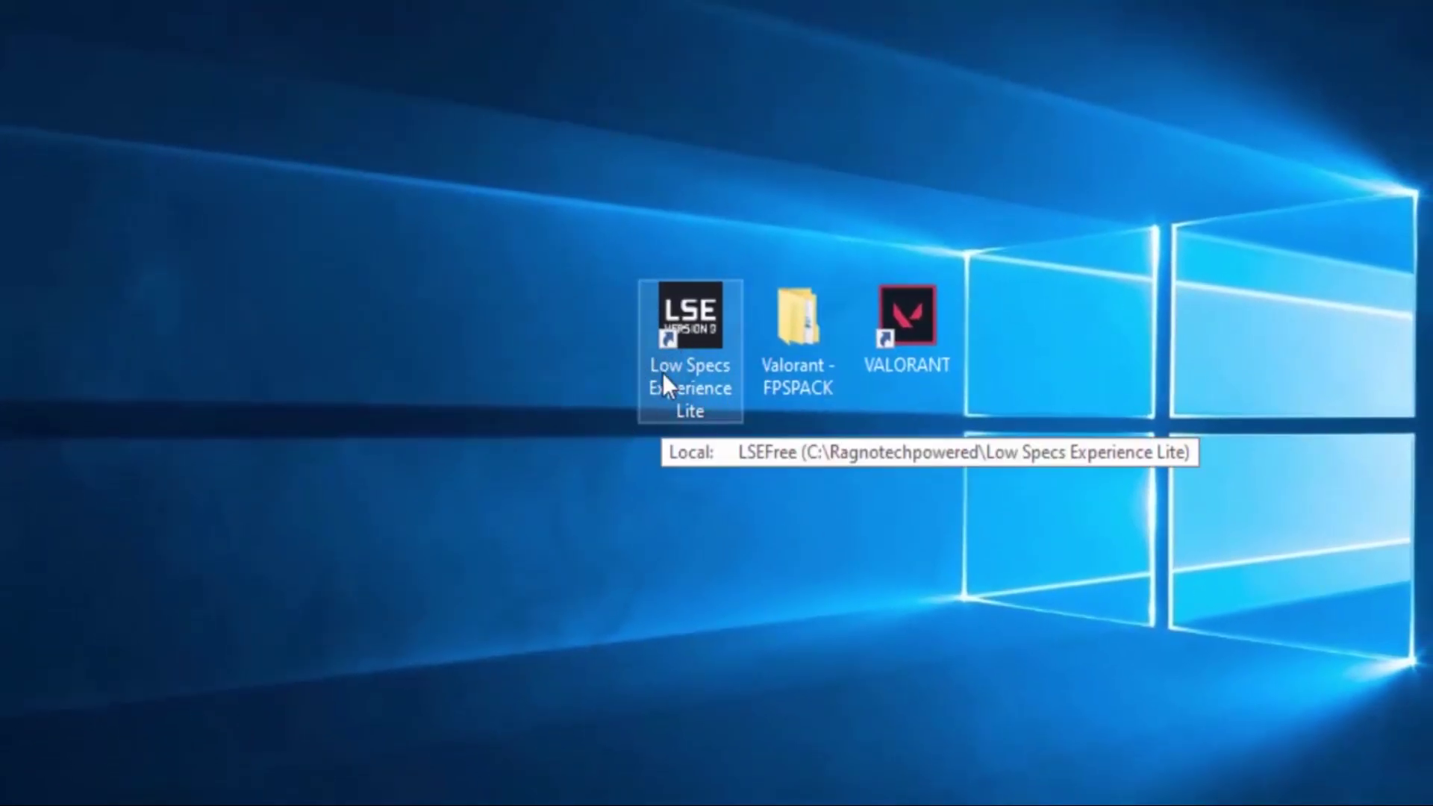
{"action": "double_click", "coordinate": [687, 382]}
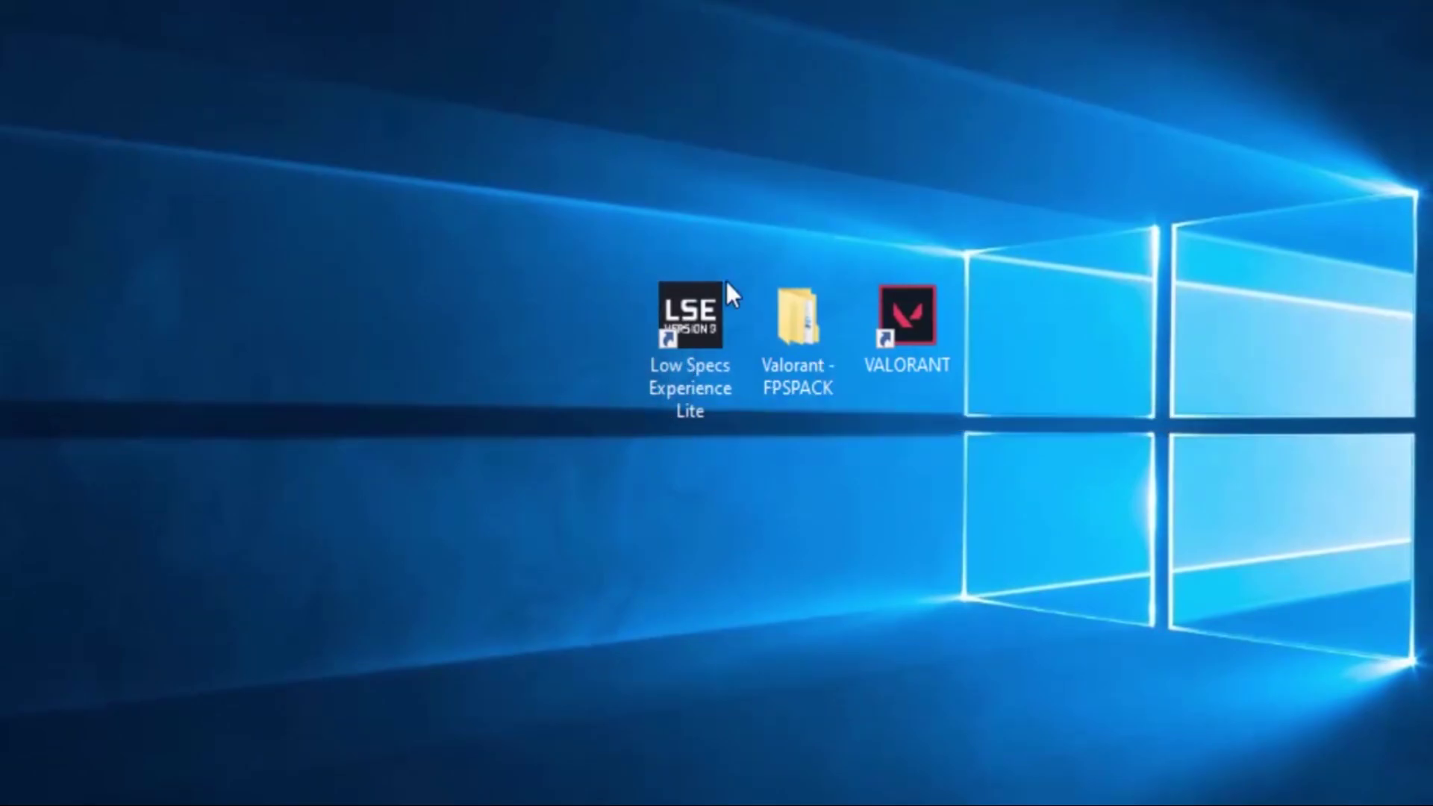
{"action": "double_click", "coordinate": [696, 324]}
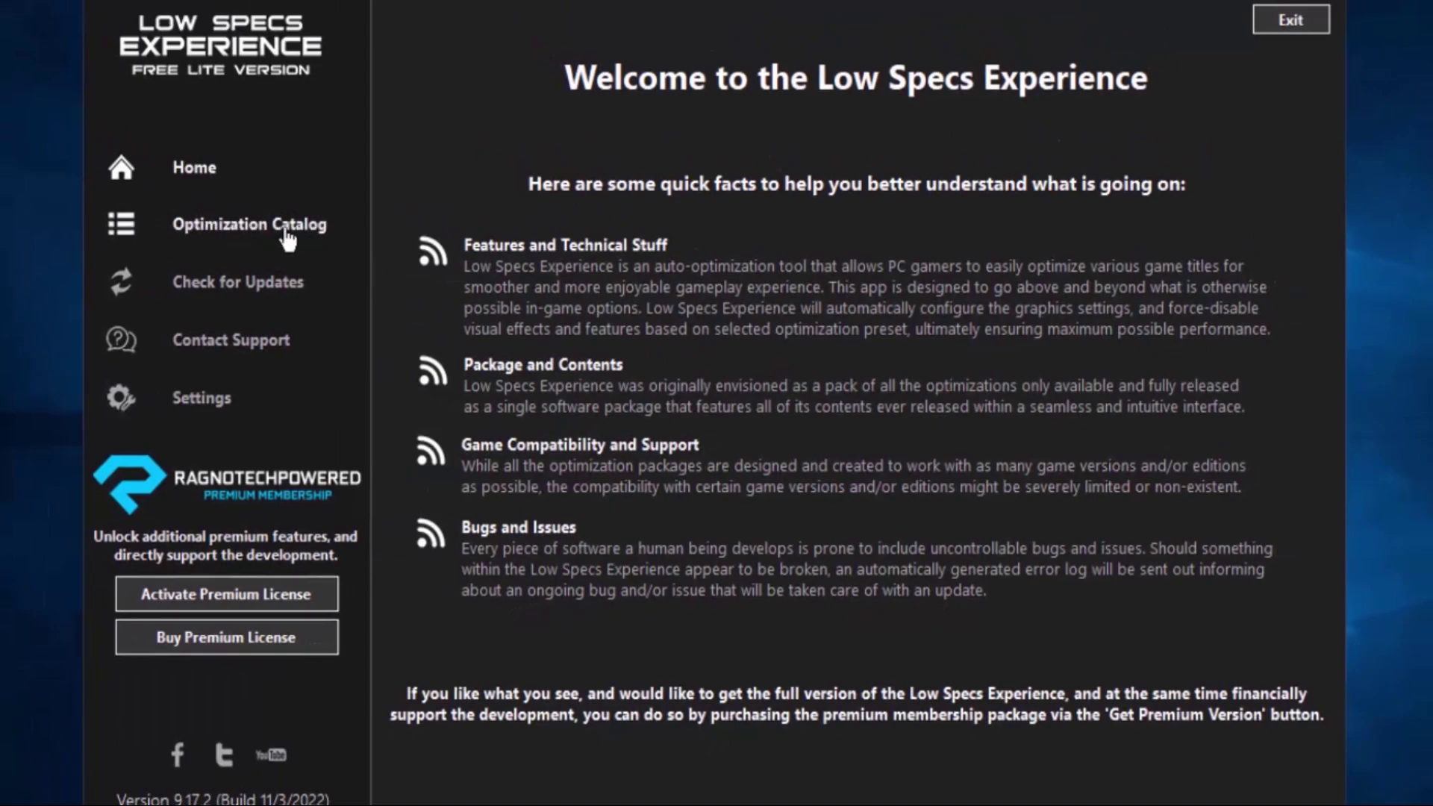
{"action": "left_click", "coordinate": [261, 236]}
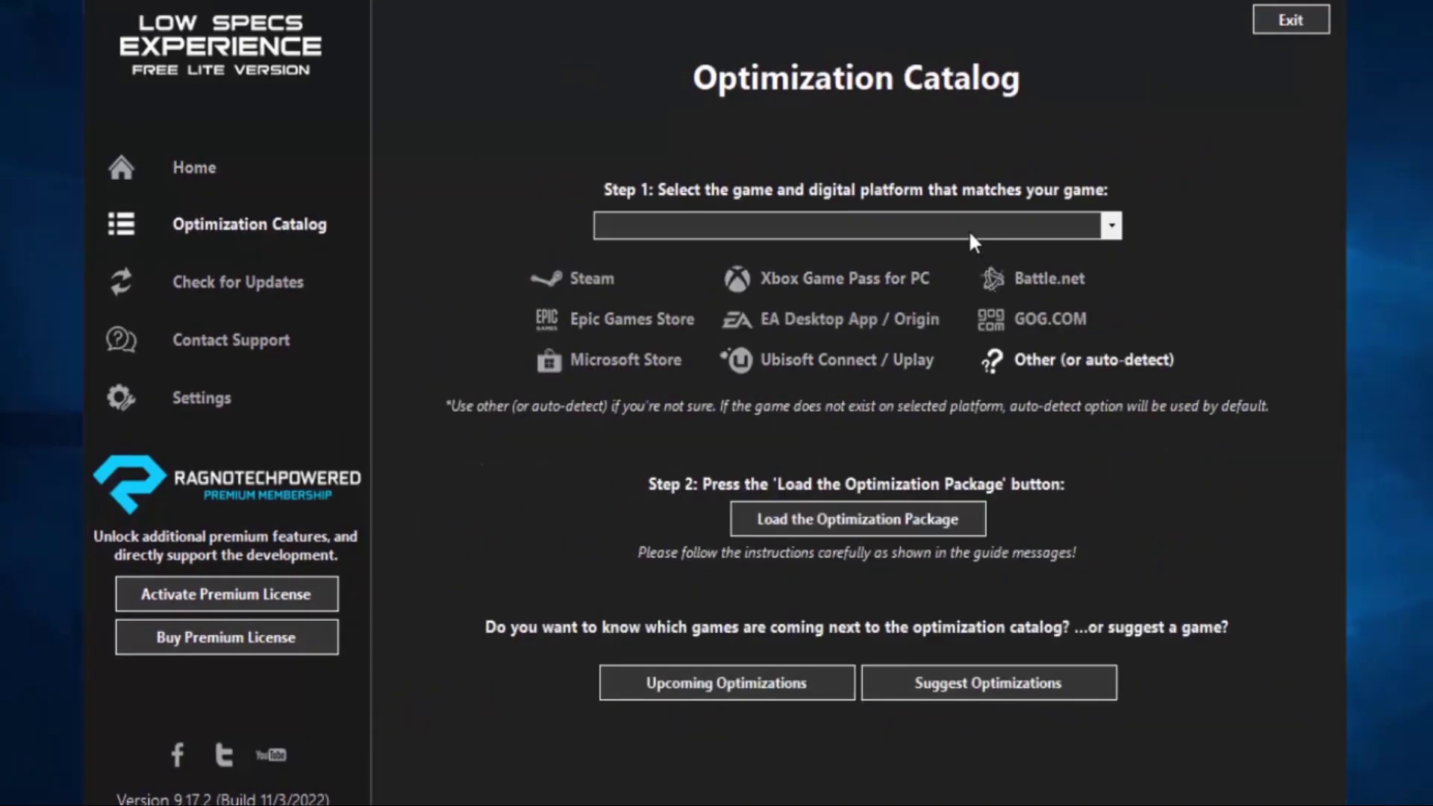
Select Valorant as the game to optimize in the Optimization Catalog
{"action": "left_click", "coordinate": [969, 230]}
{"action": "scroll", "coordinate": [736, 404], "scroll_direction": "down", "scroll_amount": 5}
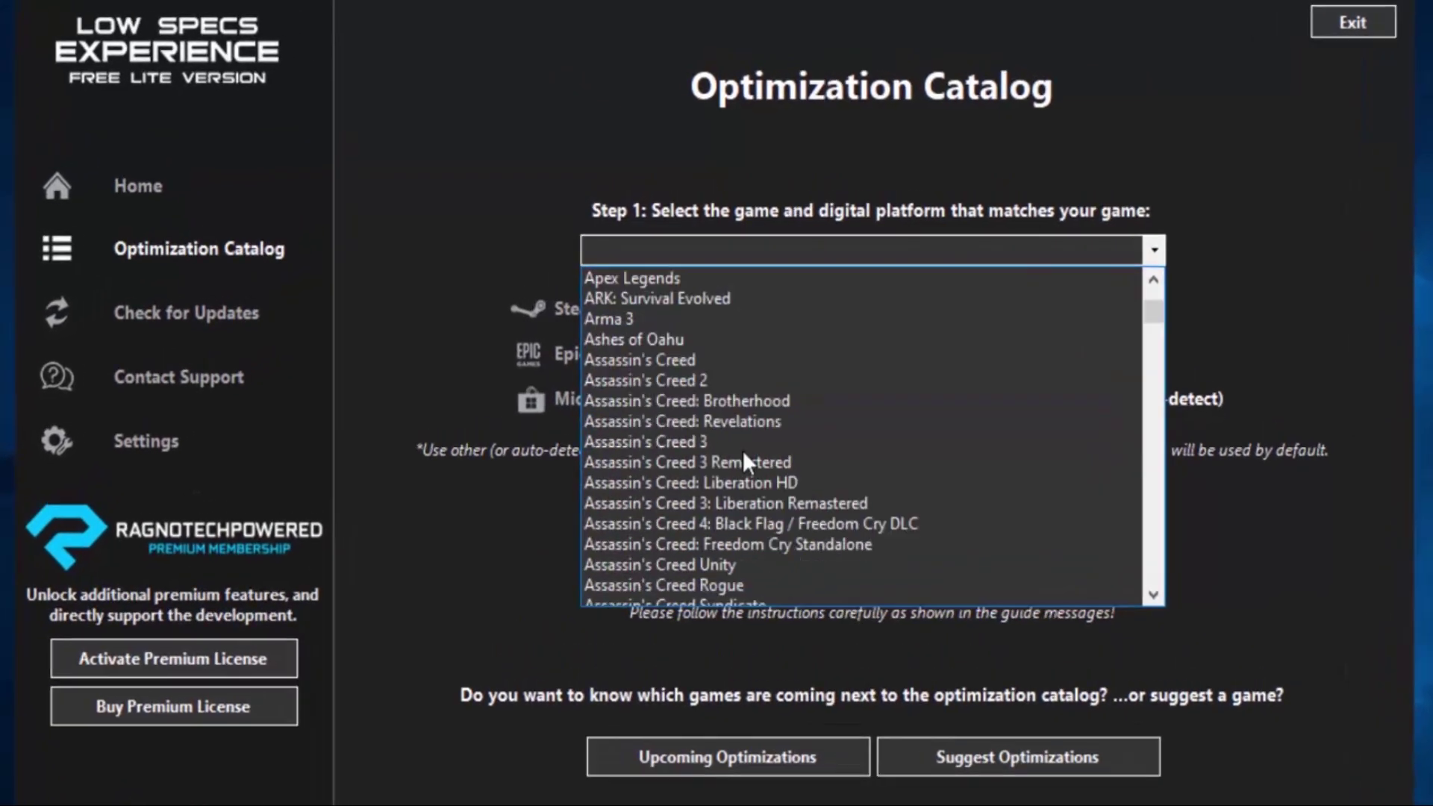
{"action": "left_click_drag", "start_coordinate": [1154, 312], "coordinate": [1153, 590]}
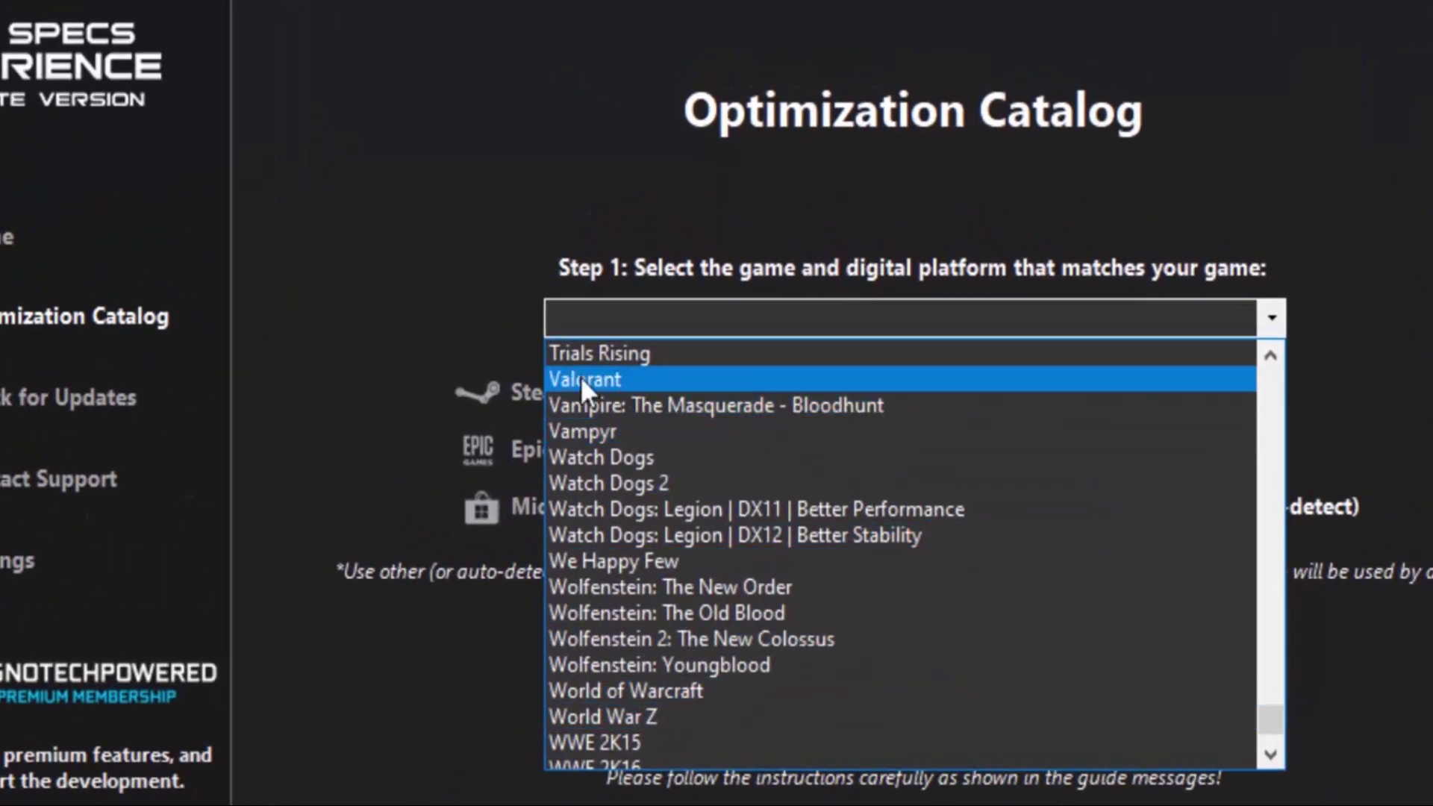
{"action": "left_click", "coordinate": [608, 380]}
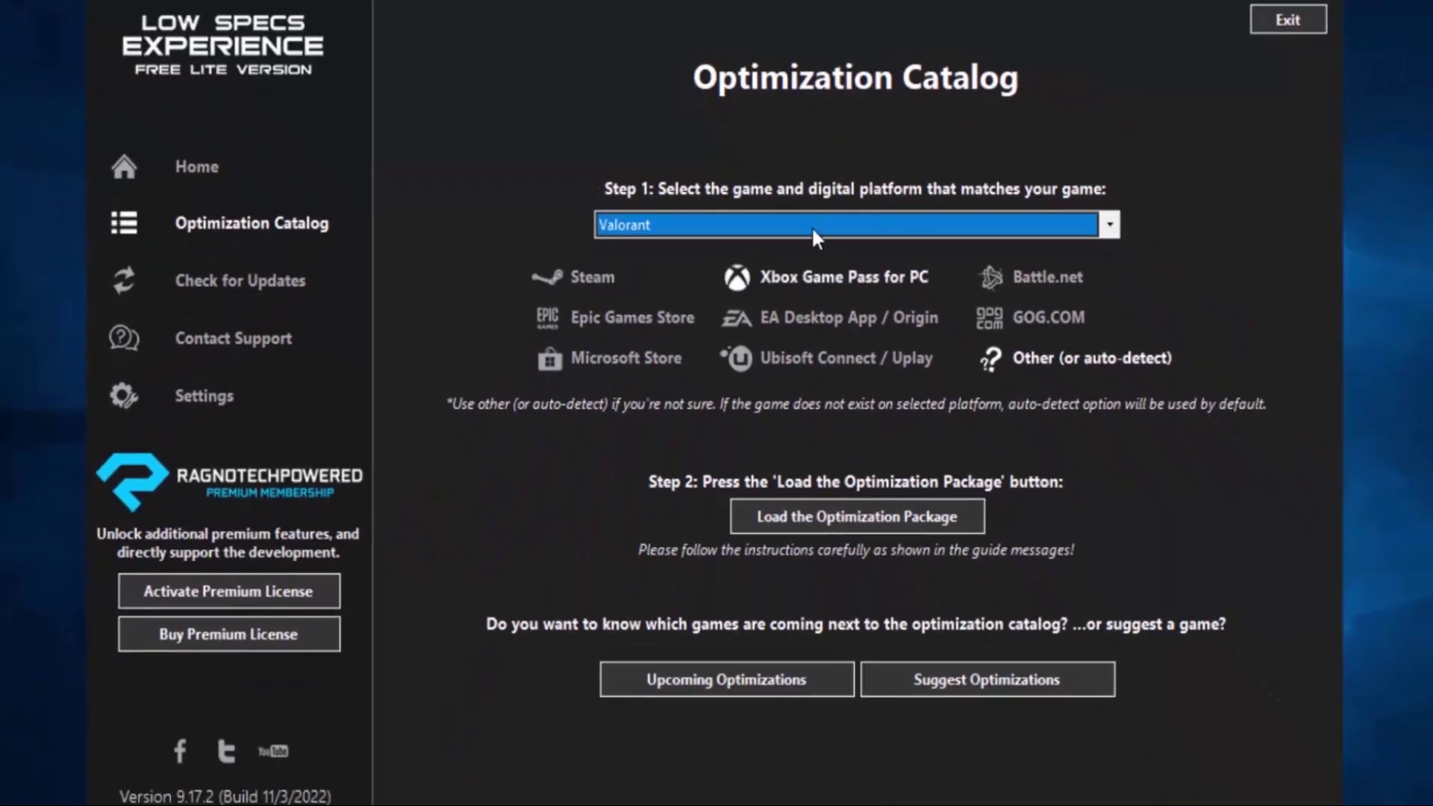
Load the Valorant optimization package and choose the FREE | Ultimate-Low optimization method
{"action": "left_click", "coordinate": [856, 550]}
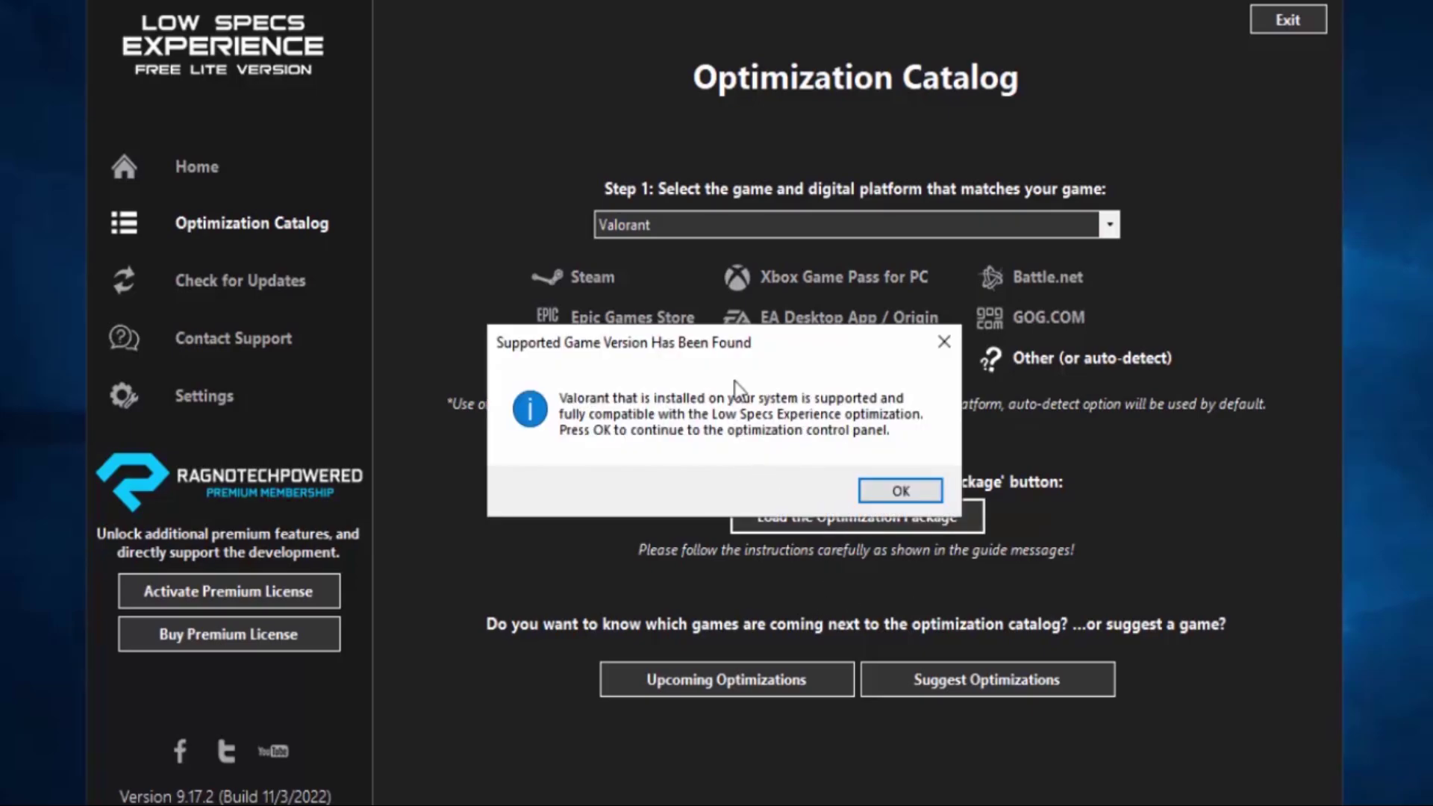
{"action": "left_click", "coordinate": [892, 490]}
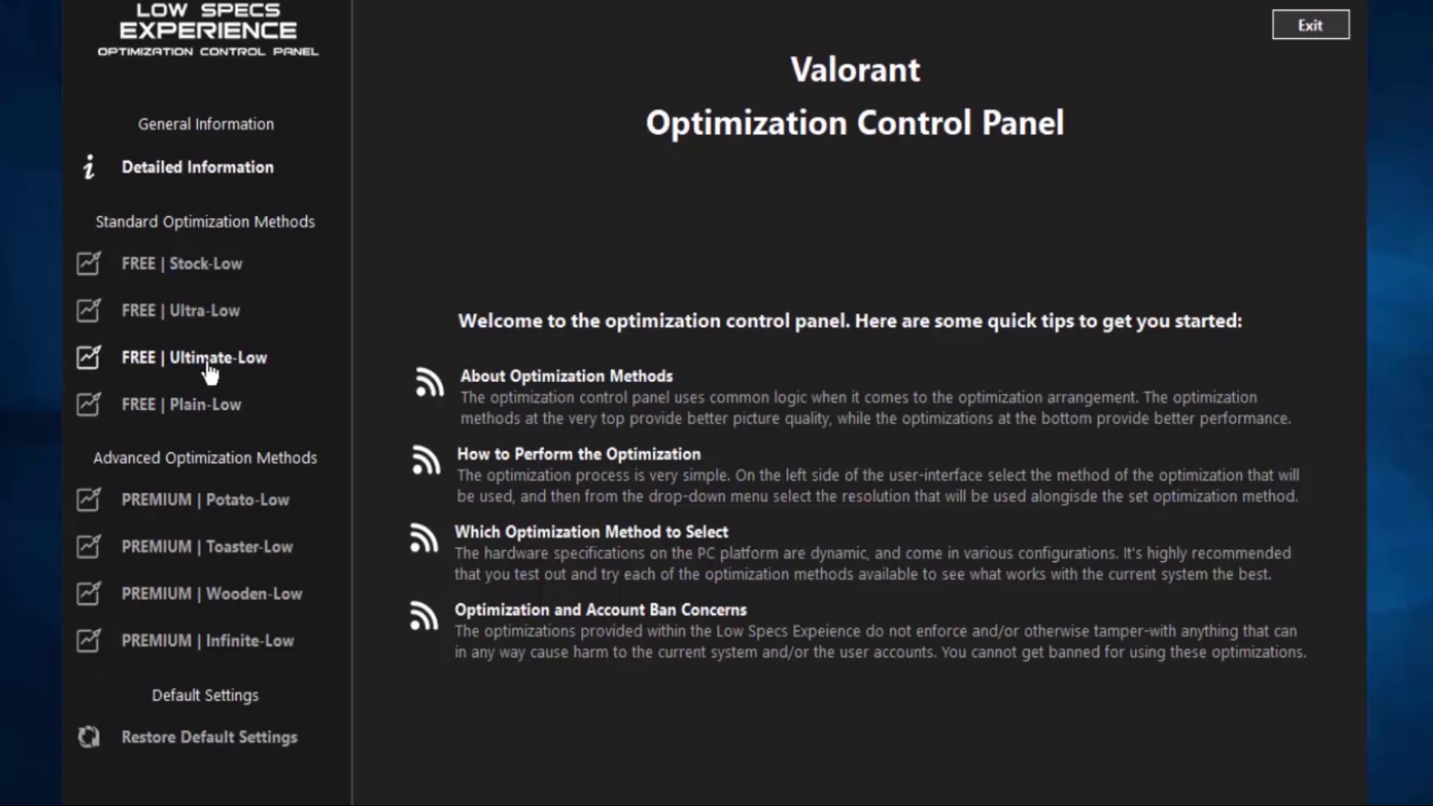
{"action": "left_click", "coordinate": [222, 361]}
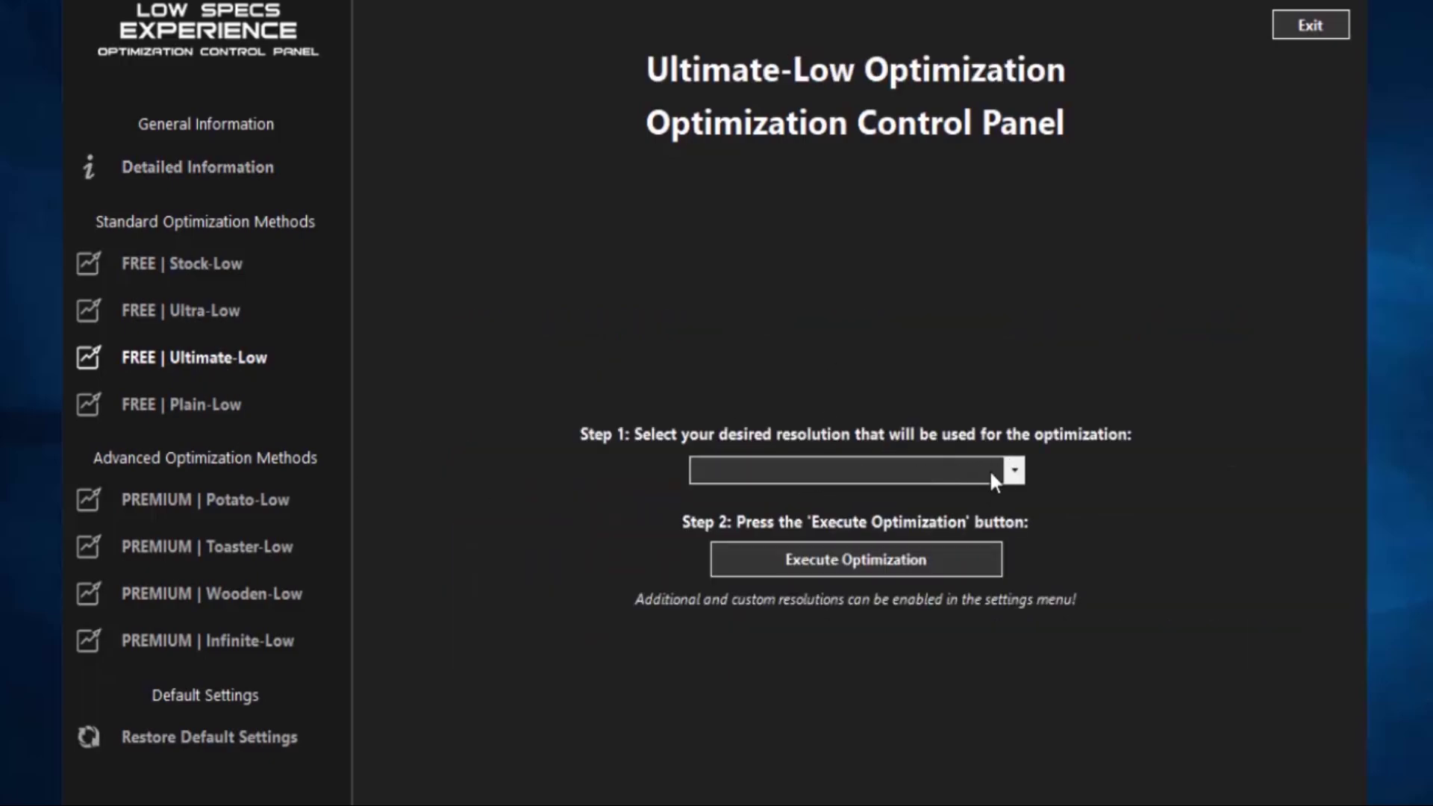
Run the Ultimate-Low optimization at 800 x 600 [4/3] and close Low Specs Experience
{"action": "left_click", "coordinate": [1014, 471]}
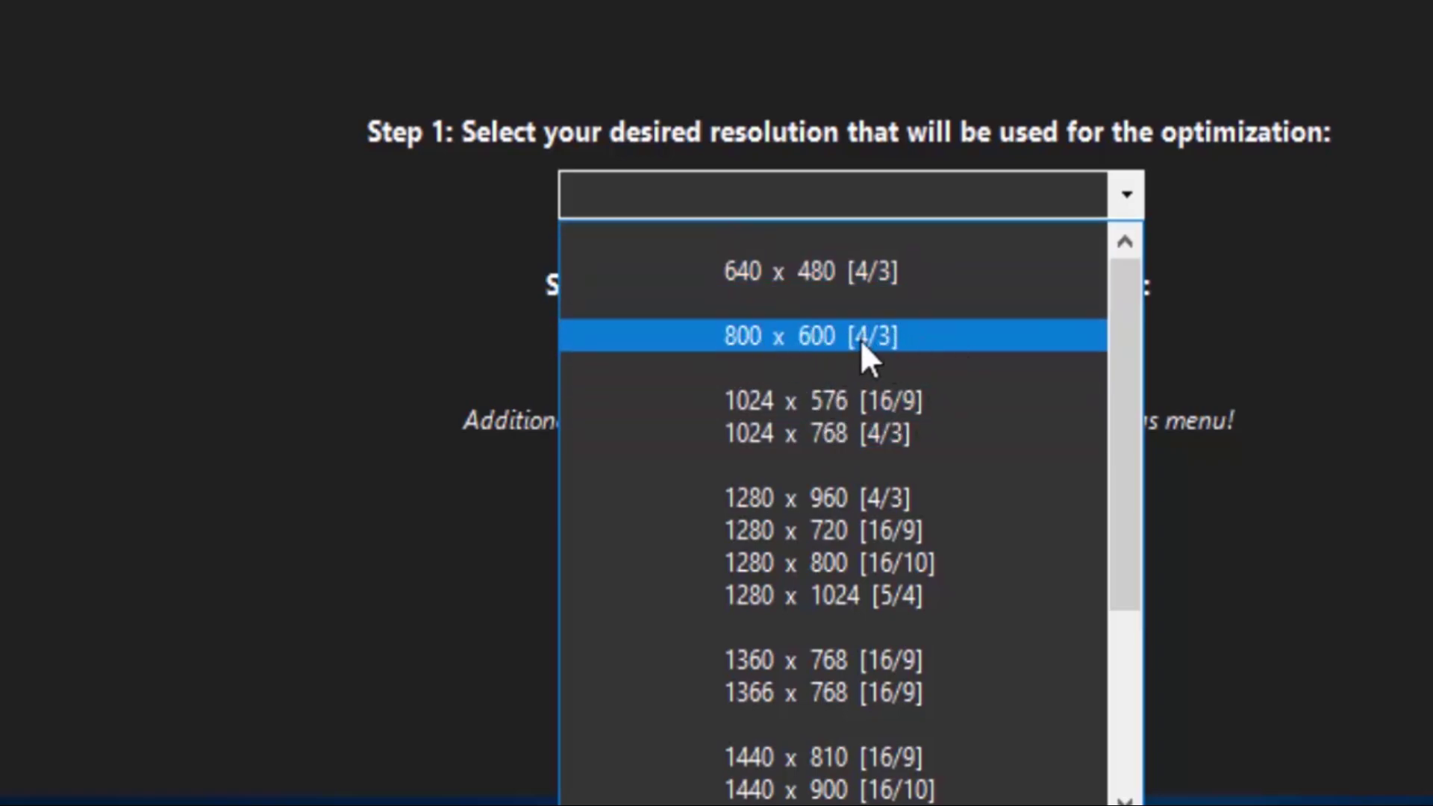
{"action": "left_click", "coordinate": [865, 337]}
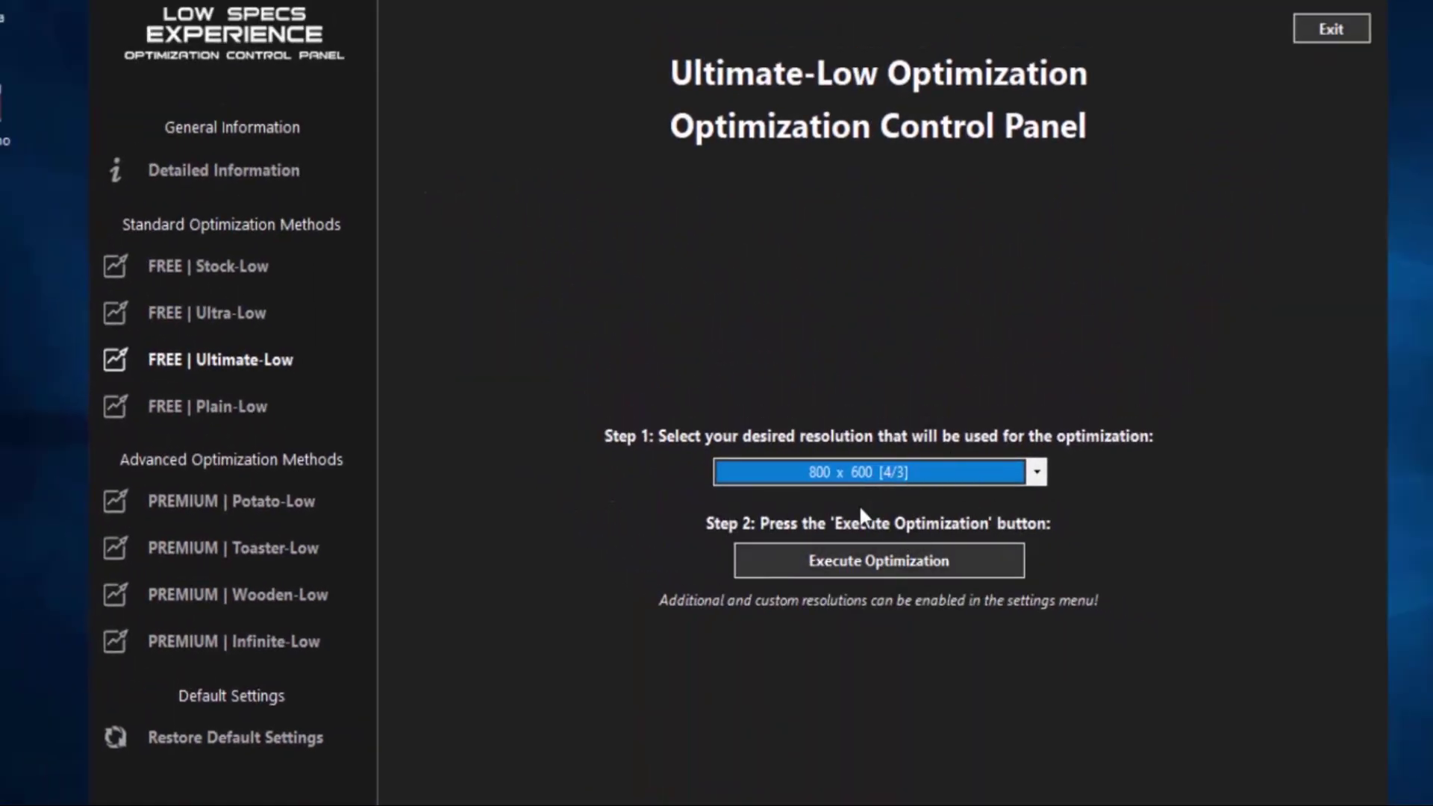
{"action": "left_click", "coordinate": [866, 563]}
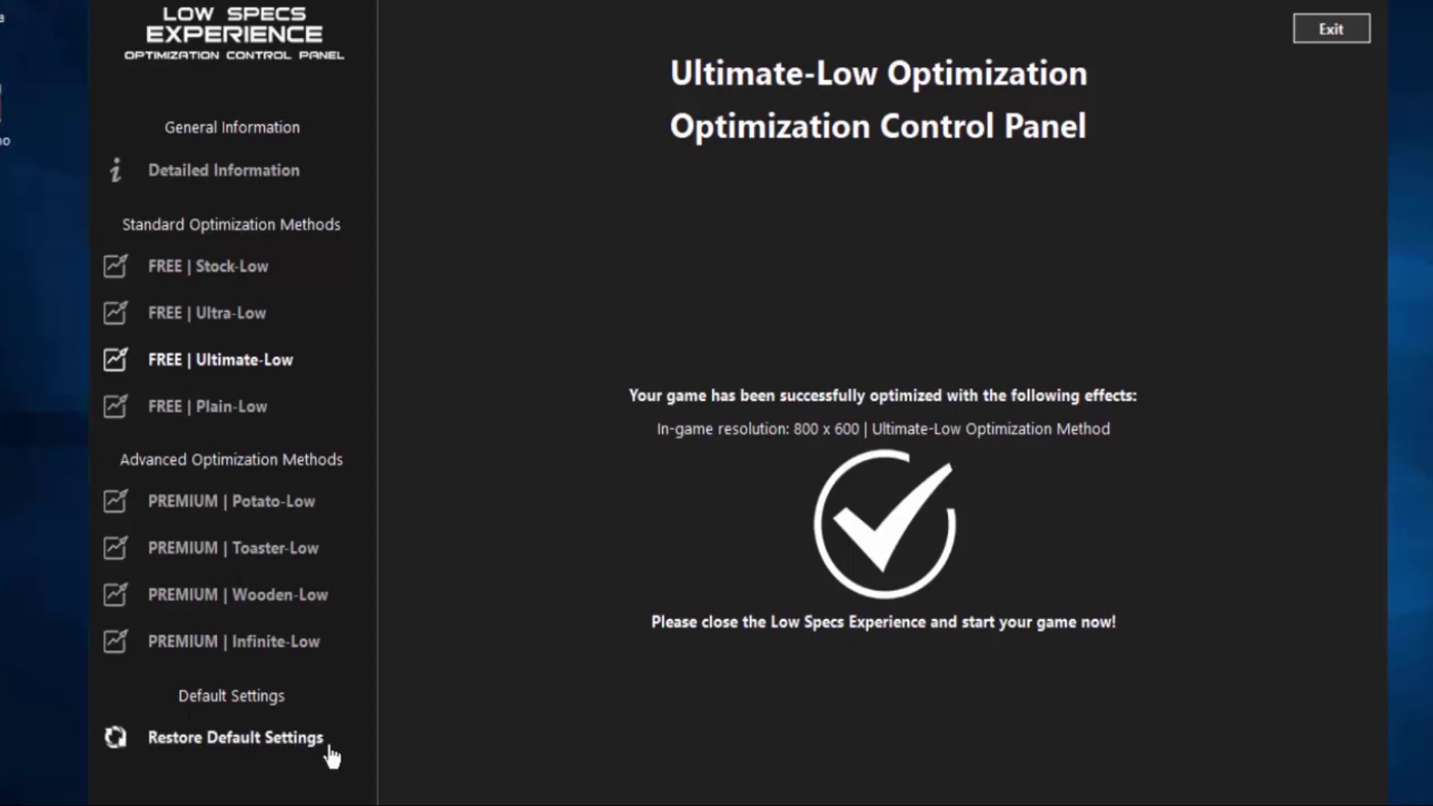
{"action": "left_click", "coordinate": [1331, 30]}
{"action": "left_click", "coordinate": [1334, 9]}
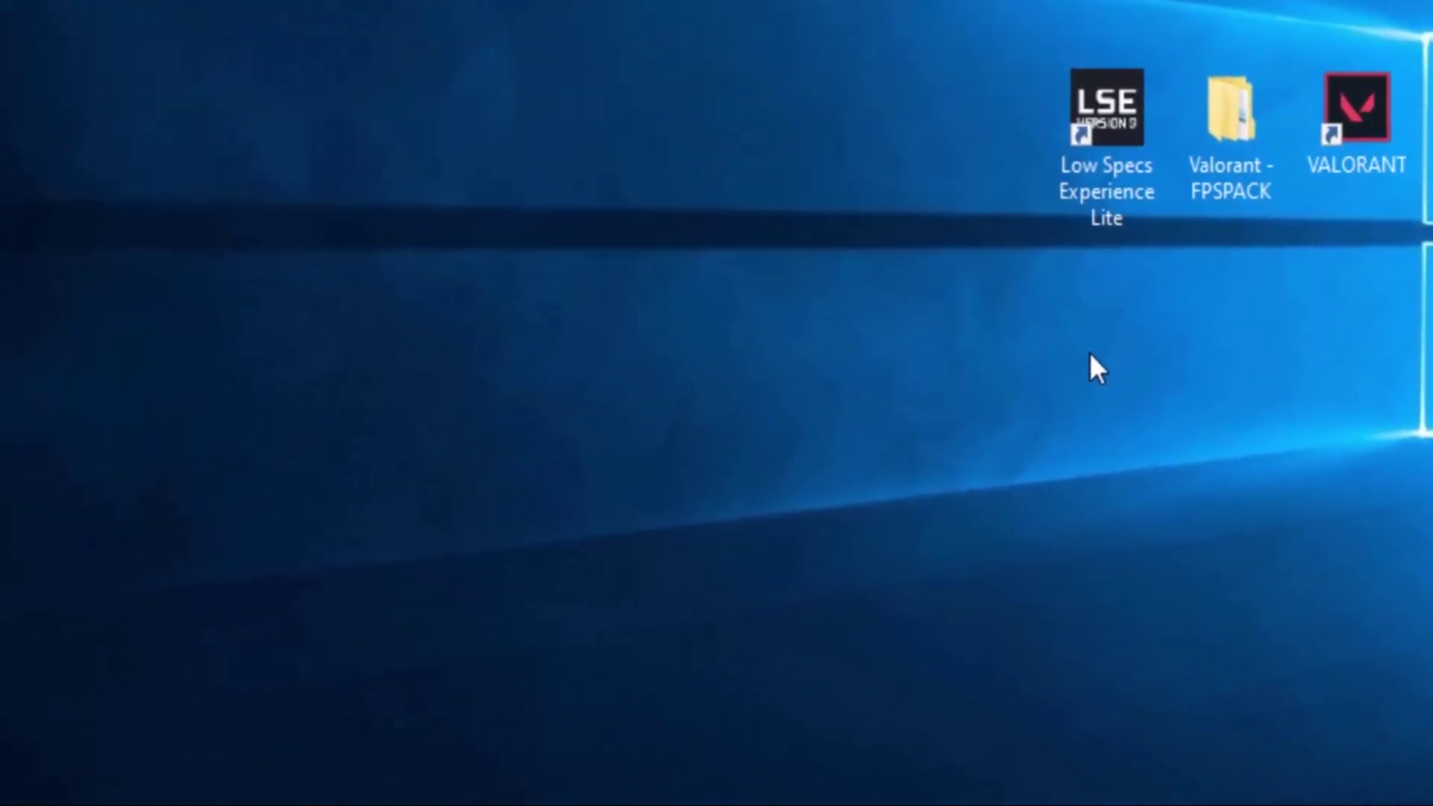
Open the appdata folder with the Windows Run dialog
{"action": "key", "text": "super+r"}
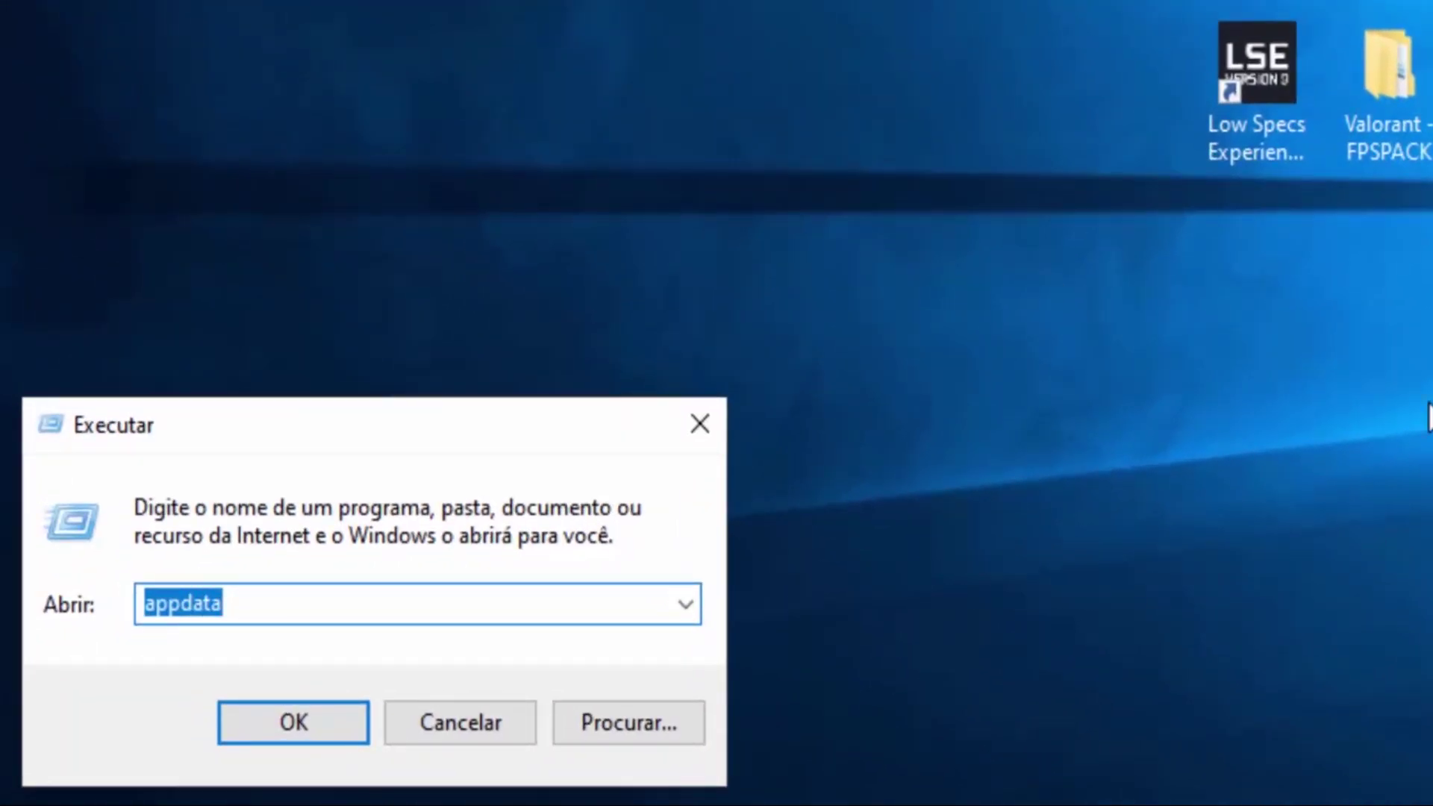
{"action": "left_click", "coordinate": [307, 601]}
{"action": "left_click_drag", "start_coordinate": [269, 589], "coordinate": [84, 597]}
{"action": "left_click", "coordinate": [254, 602]}
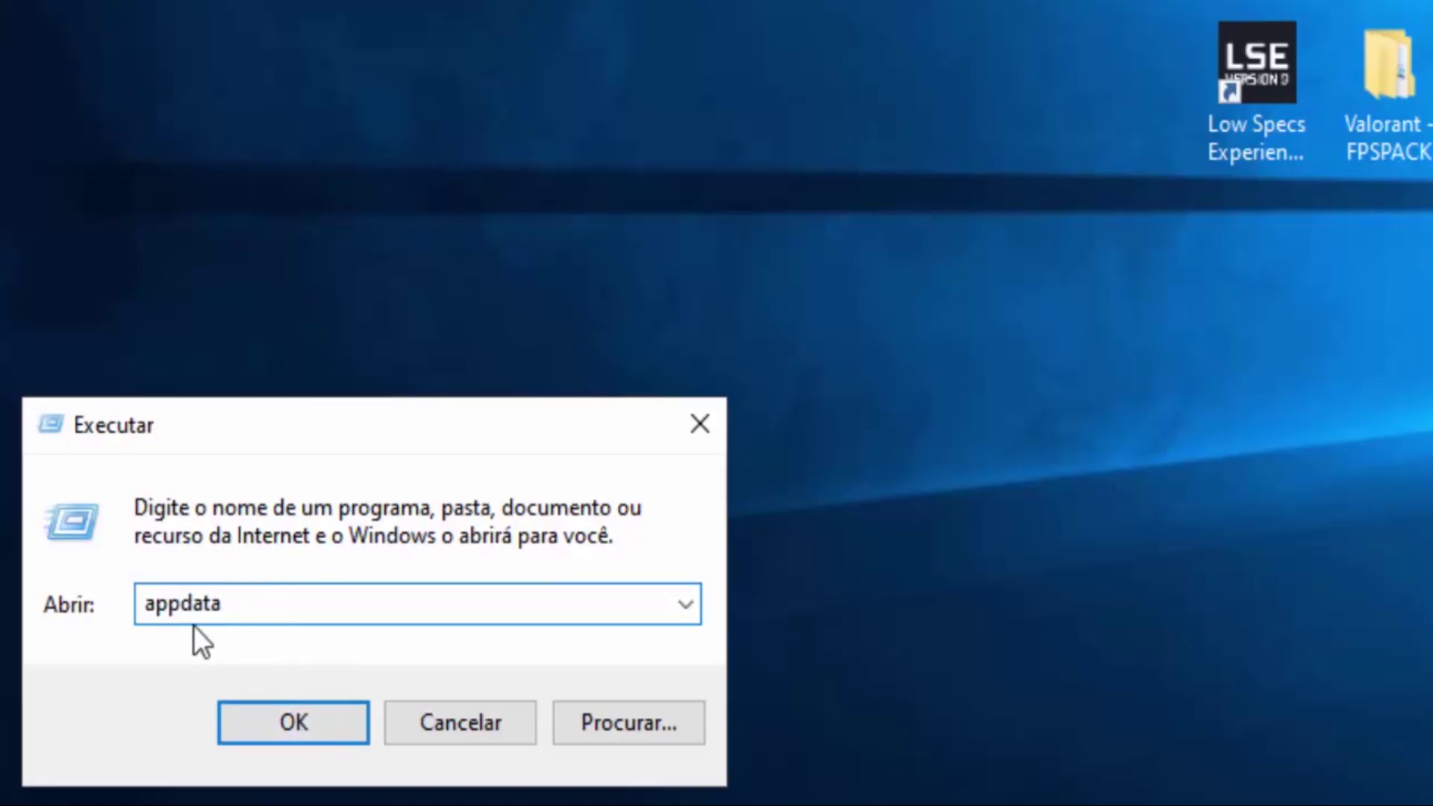
{"action": "left_click", "coordinate": [293, 729]}
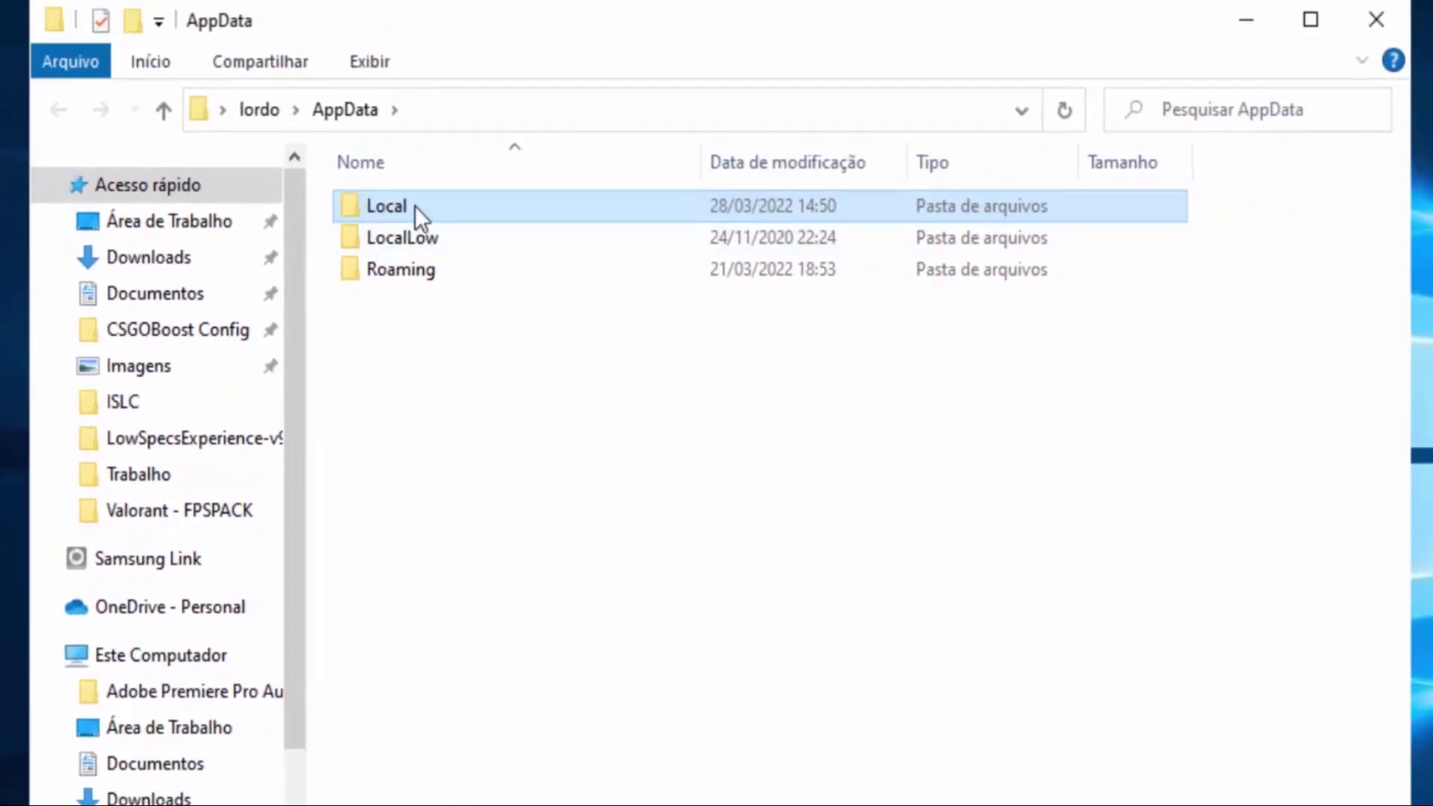
Browse from AppData through Local, VALORANT and Saved into the Config folder
{"action": "double_click", "coordinate": [586, 62]}
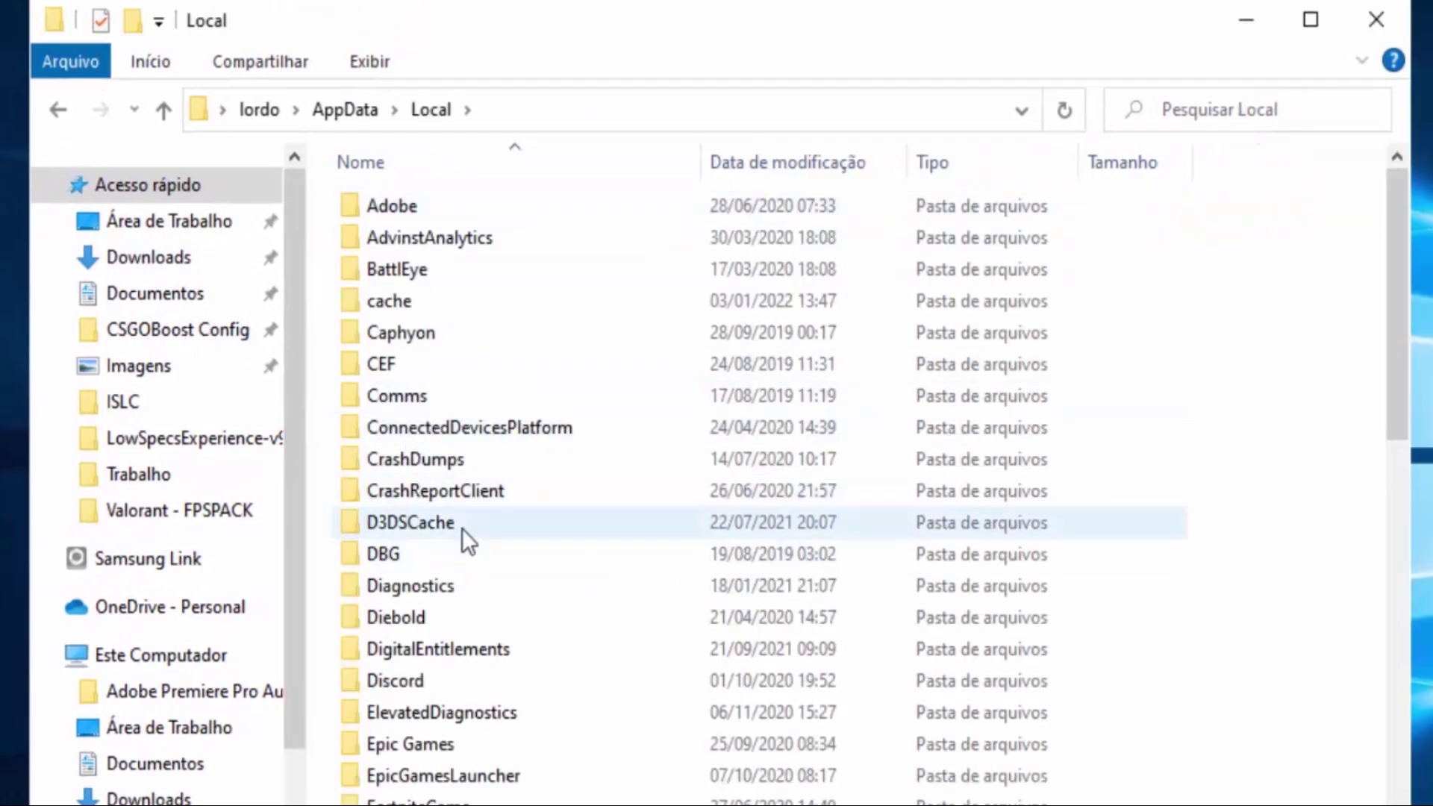
{"action": "left_click", "coordinate": [463, 526]}
{"action": "key", "text": "v"}
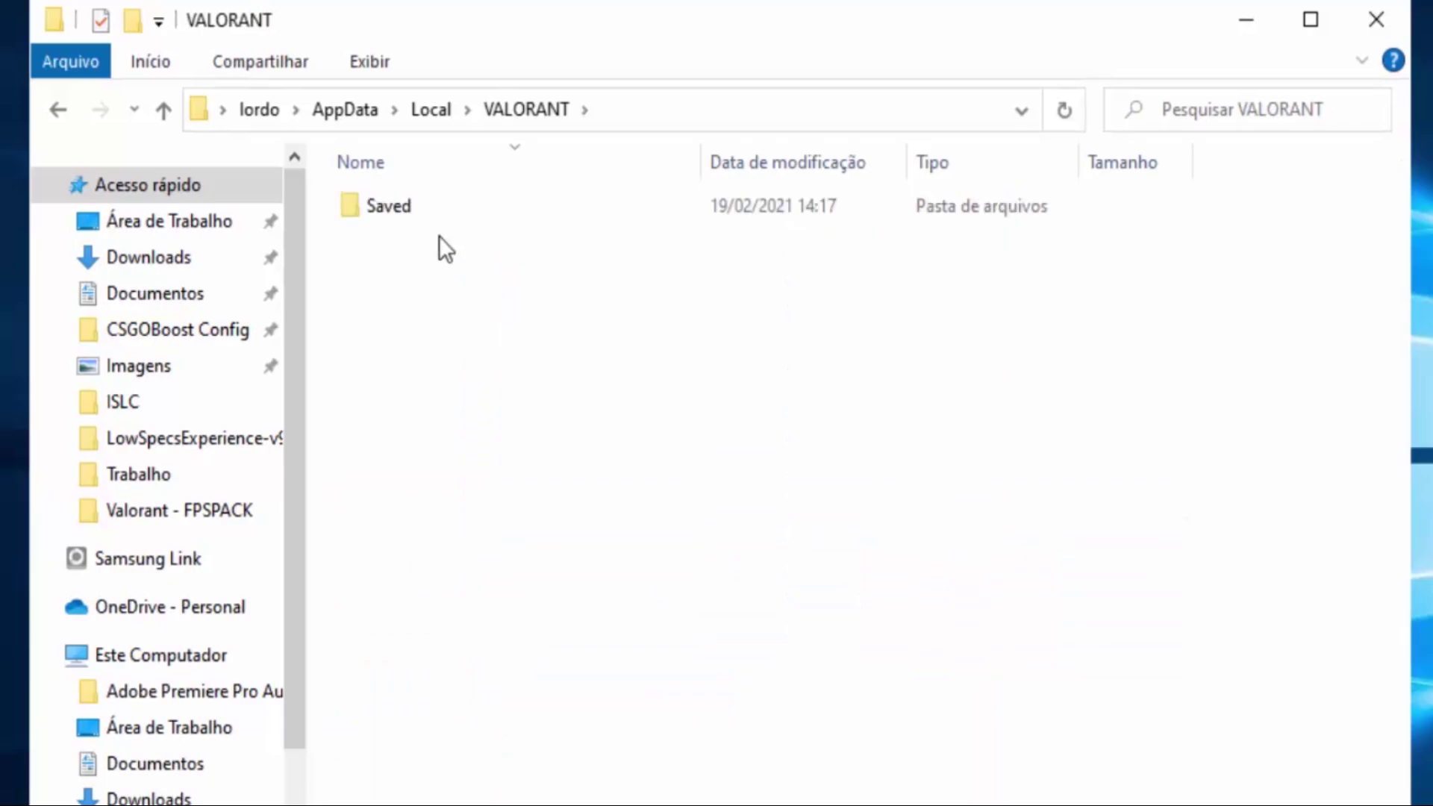
{"action": "double_click", "coordinate": [412, 200]}
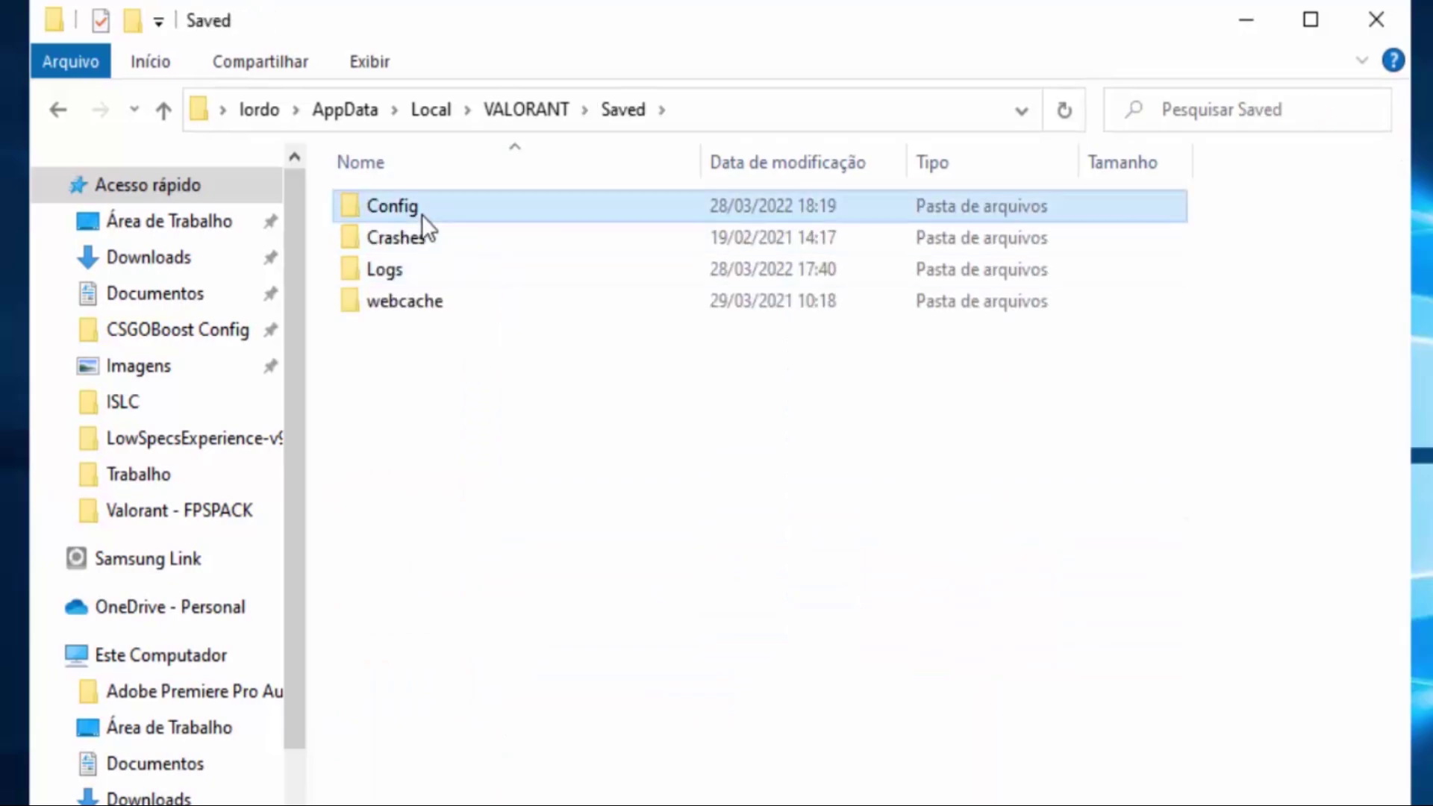
{"action": "double_click", "coordinate": [423, 215]}
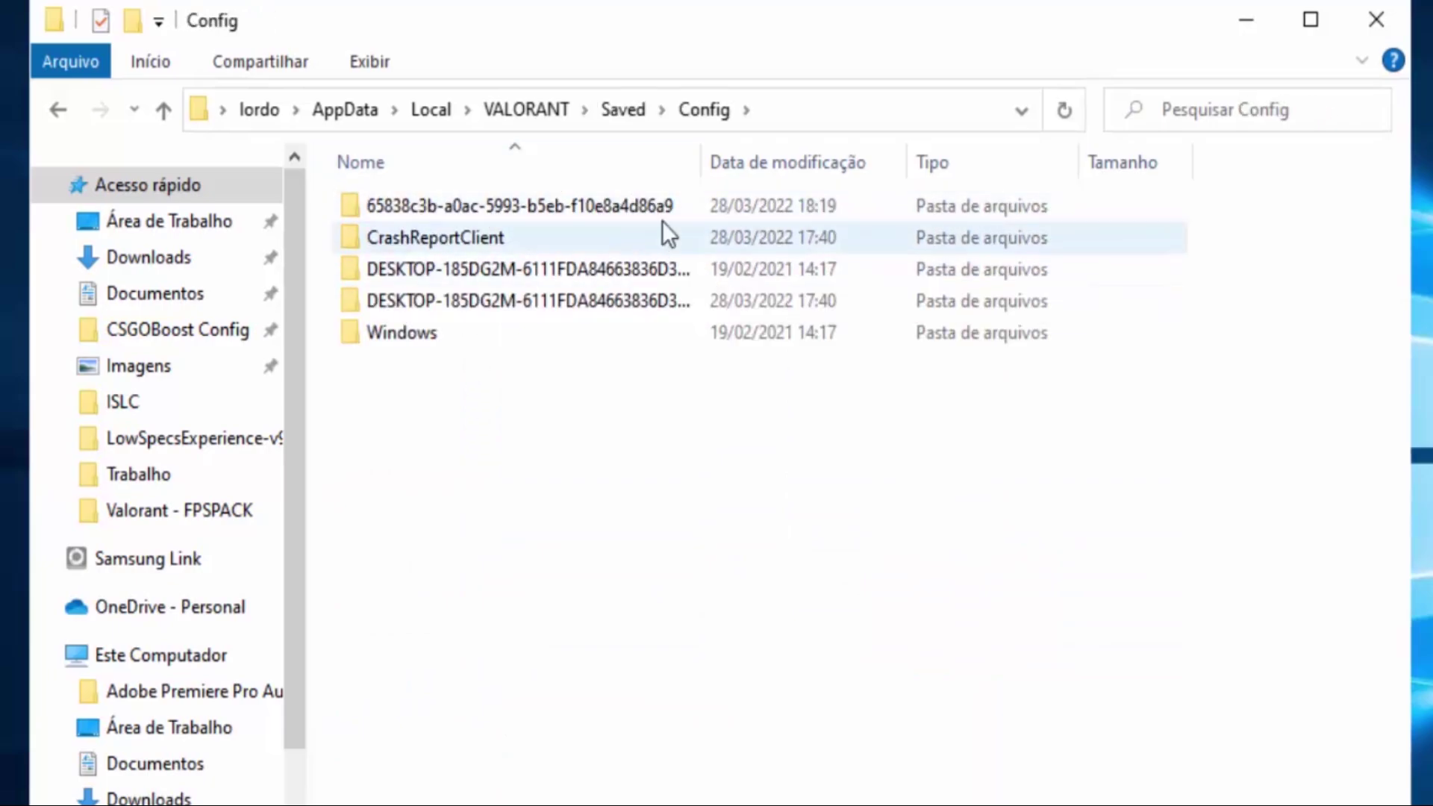
Open the GameUserSettings file in the Windows subfolder of the Valorant account's config folder
{"action": "left_click", "coordinate": [627, 203]}
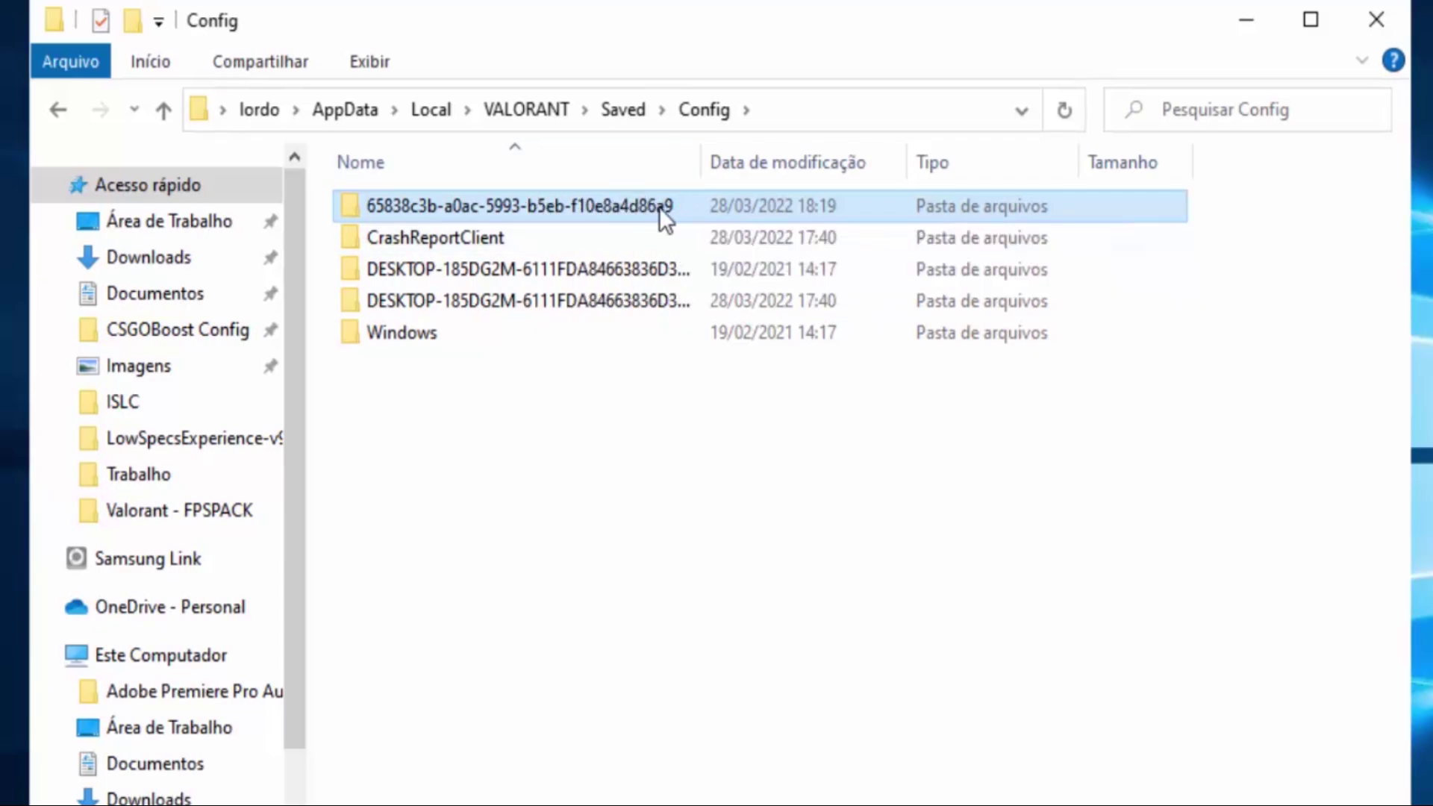
{"action": "double_click", "coordinate": [607, 196]}
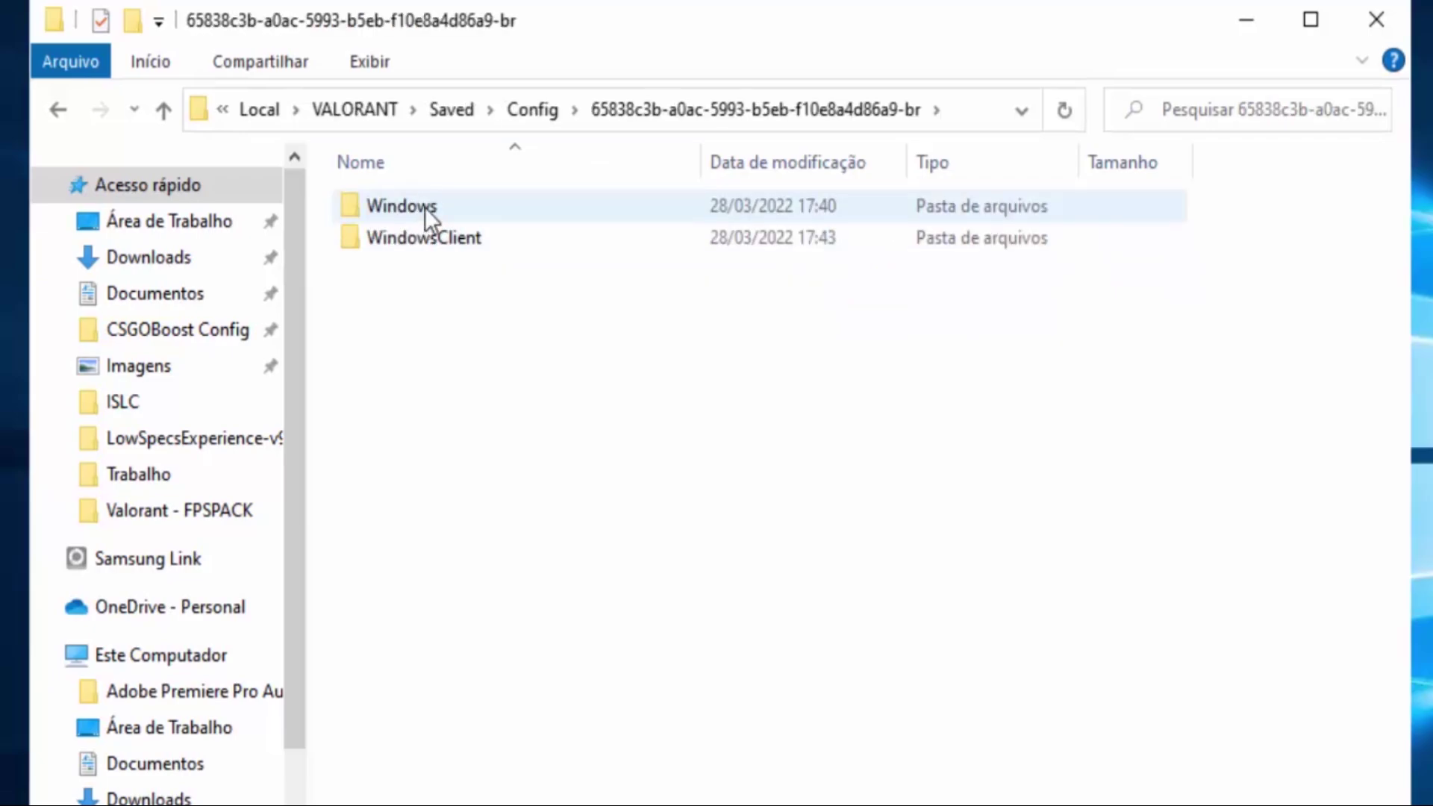
{"action": "left_click", "coordinate": [440, 206]}
{"action": "double_click", "coordinate": [442, 206]}
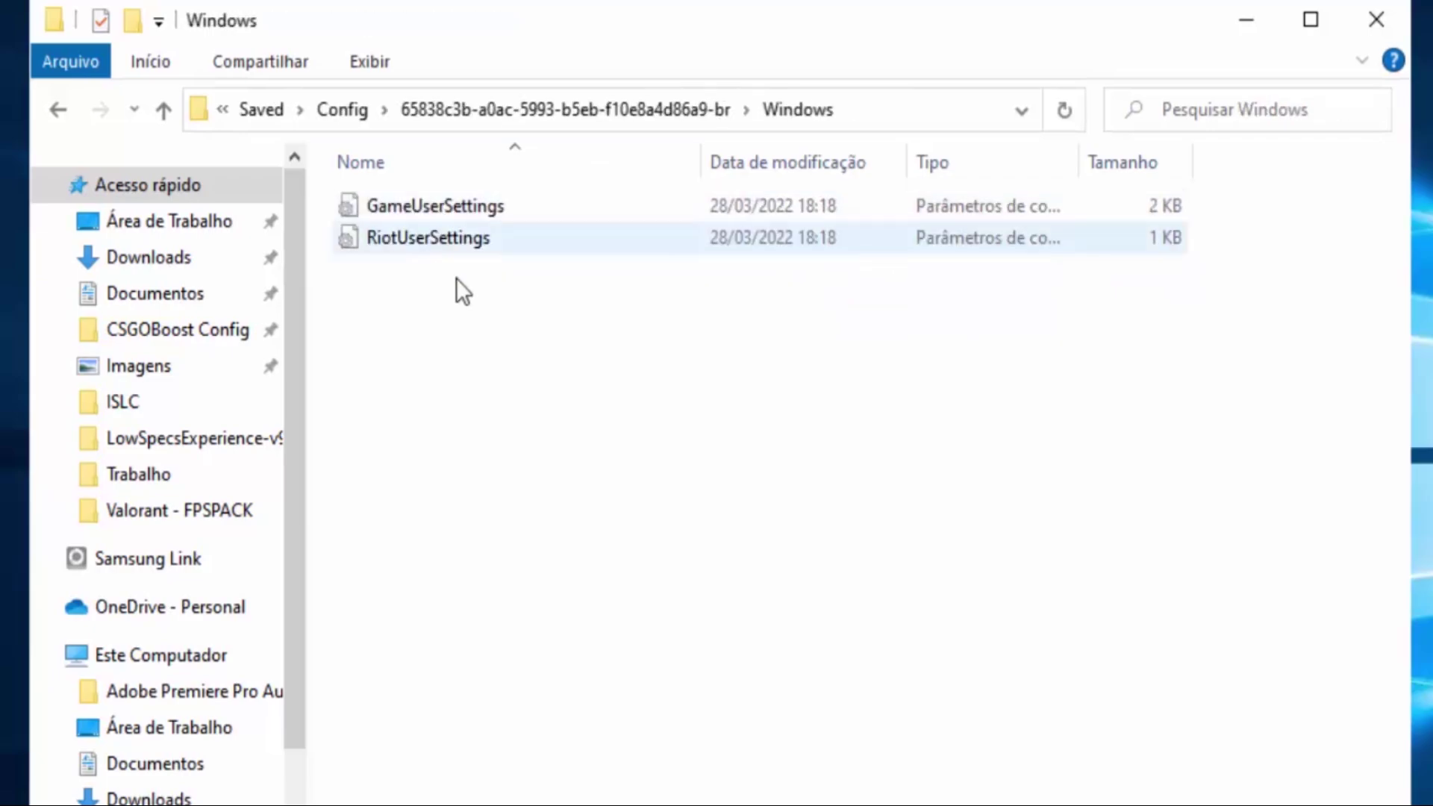
{"action": "left_click", "coordinate": [478, 206]}
{"action": "double_click", "coordinate": [479, 209]}
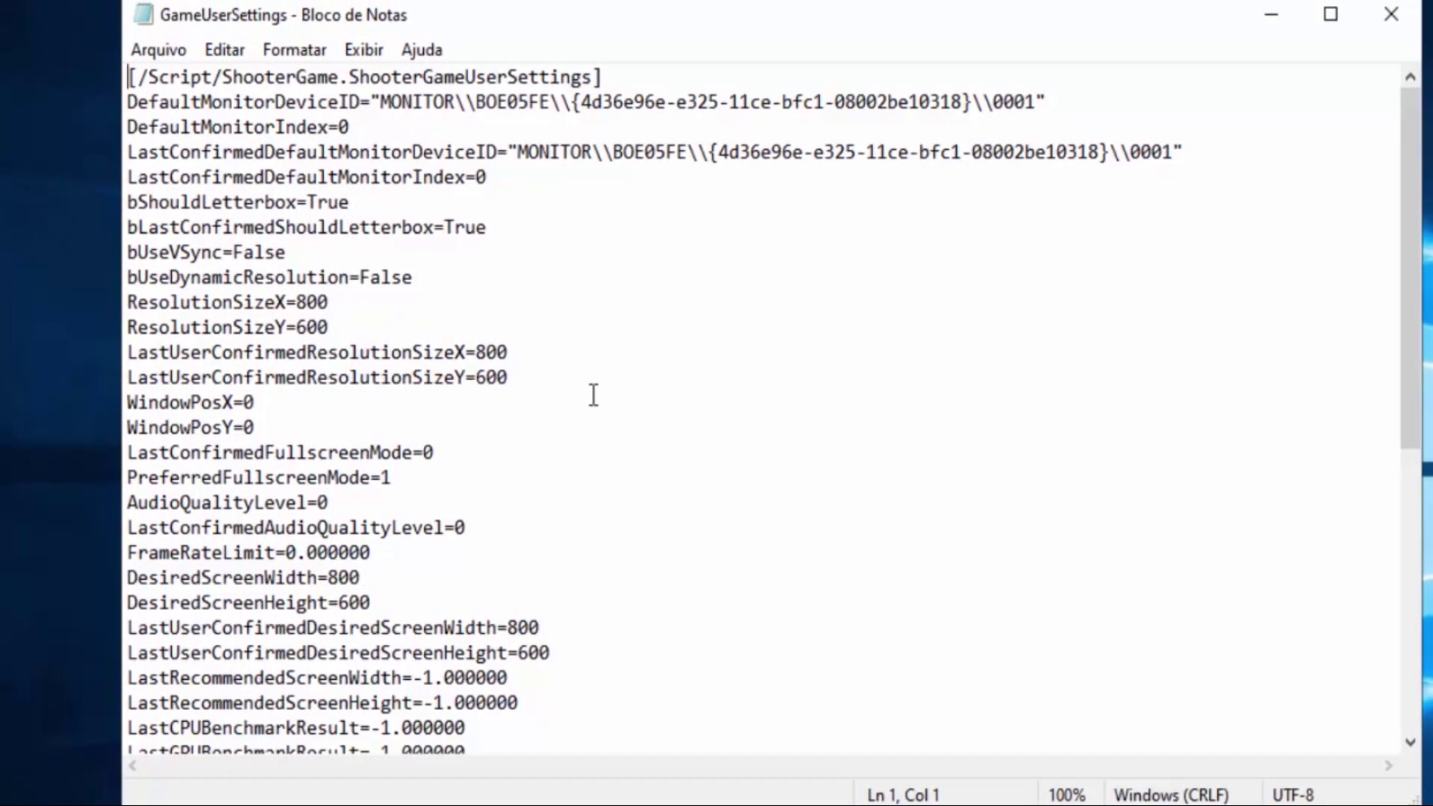
Under [ScalabilityGroups], set sg.ViewDistanceQuality, sg.AntiAliasingQuality and sg.ShadowQuality to 0
{"action": "scroll", "coordinate": [550, 470], "scroll_direction": "down", "scroll_amount": 7}
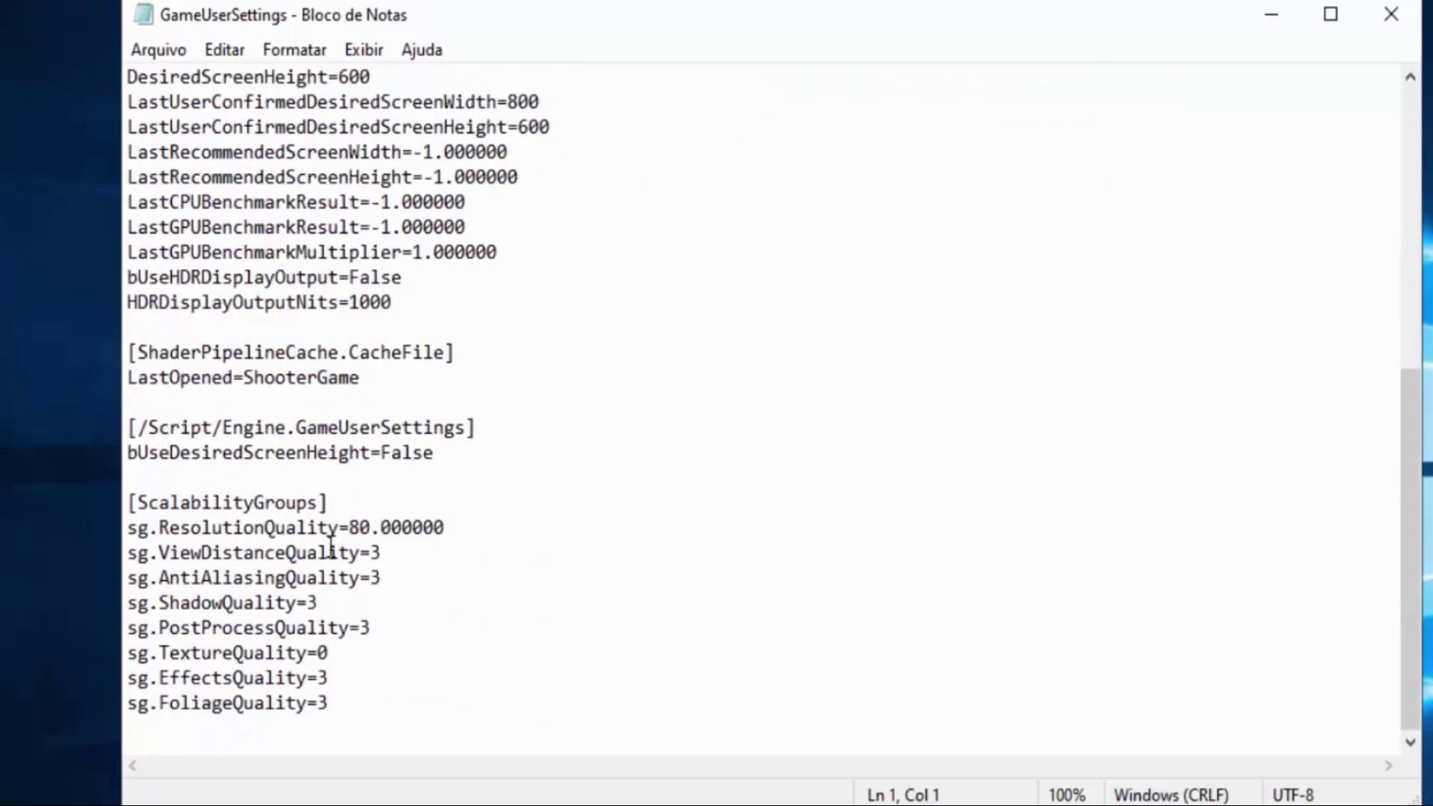
{"action": "left_click", "coordinate": [409, 551]}
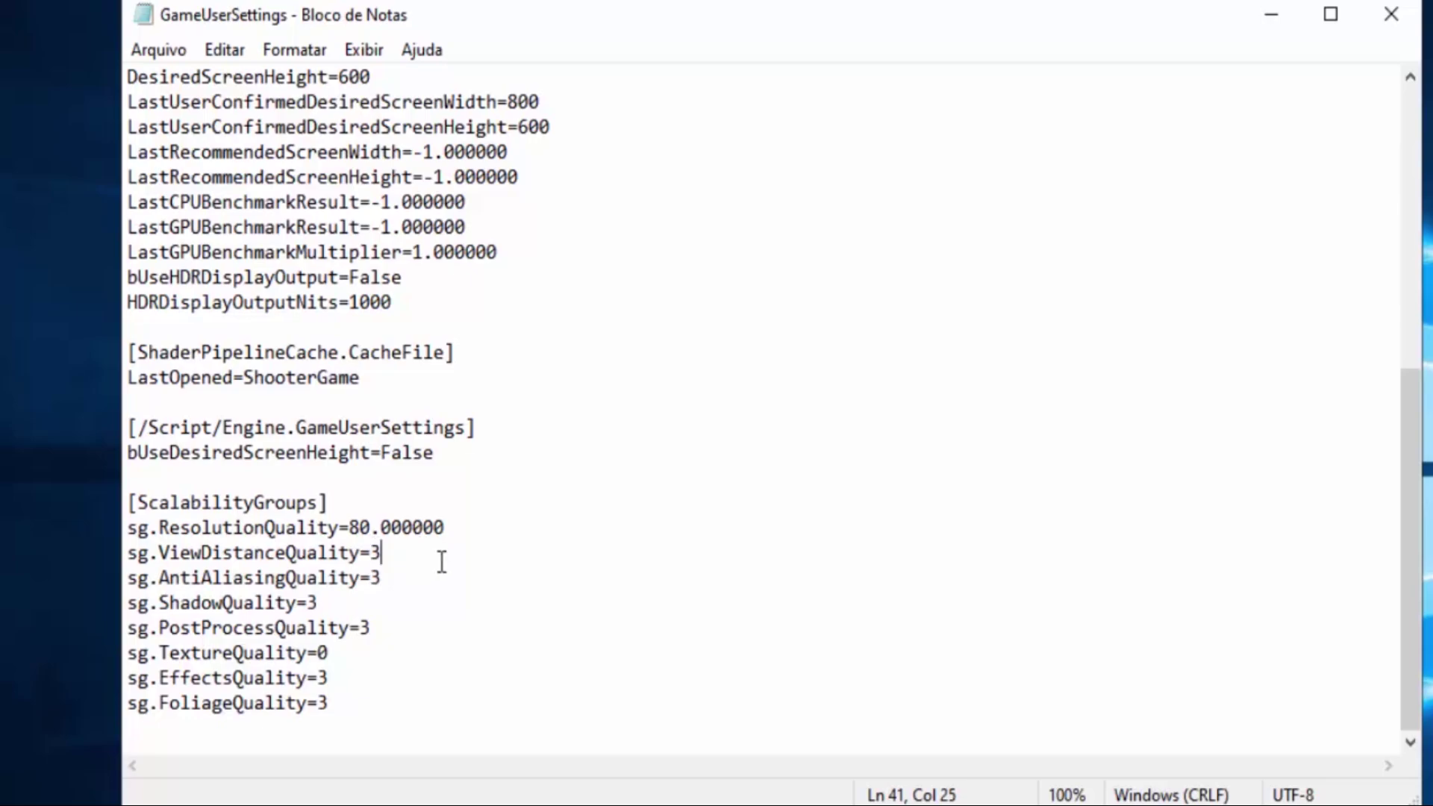
{"action": "key", "text": "BackSpace"}
{"action": "type", "text": "0"}
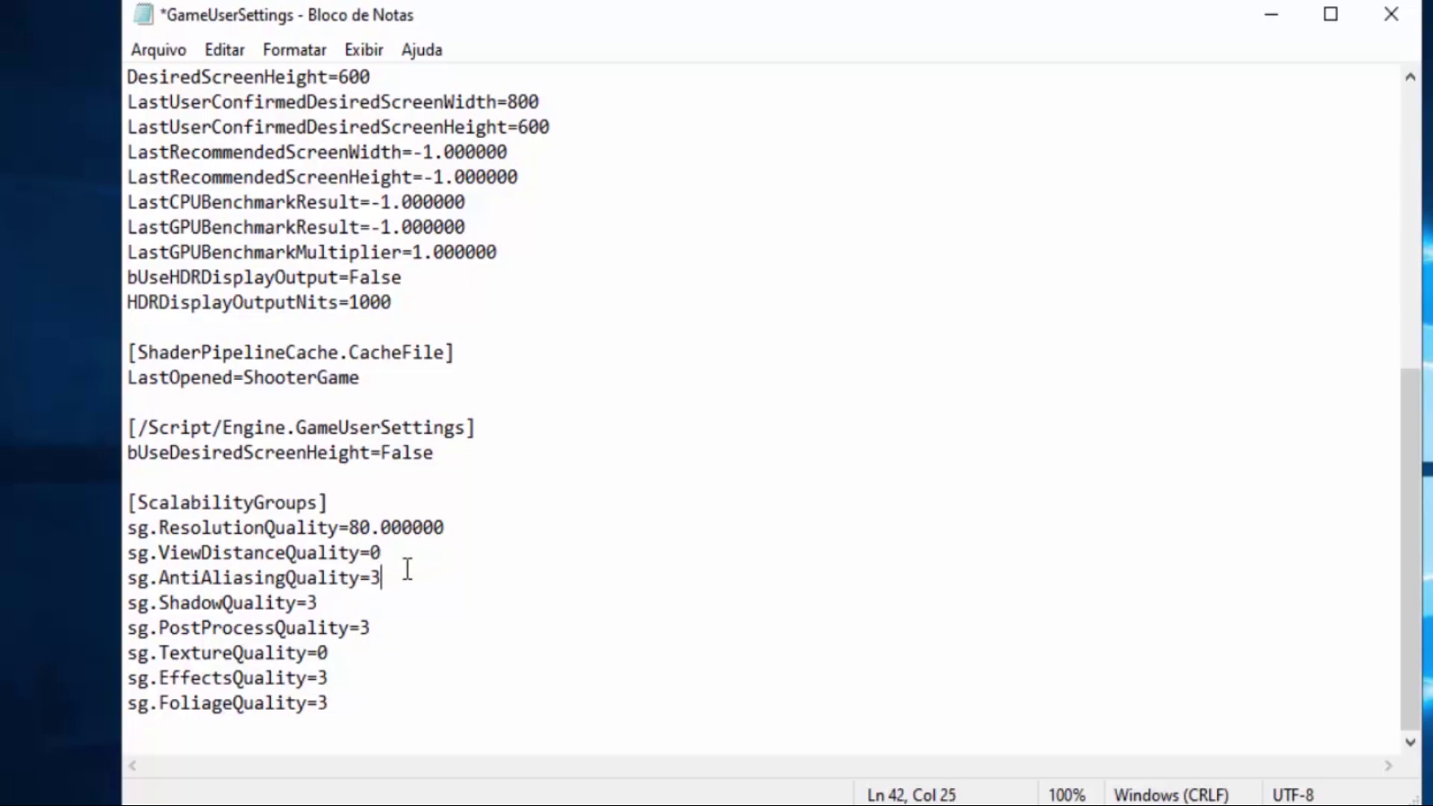
{"action": "type", "text": "0"}
{"action": "left_click", "coordinate": [336, 606]}
{"action": "key", "text": "BackSpace"}
{"action": "type", "text": "0"}
Set sg.PostProcessQuality, sg.FoliageQuality and sg.EffectsQuality to 0, and check the other quality lines
{"action": "left_click", "coordinate": [415, 624]}
{"action": "left_click", "coordinate": [396, 700]}
{"action": "key", "text": "BackSpace"}
{"action": "type", "text": "0"}
{"action": "left_click", "coordinate": [384, 679]}
{"action": "key", "text": "BackSpace"}
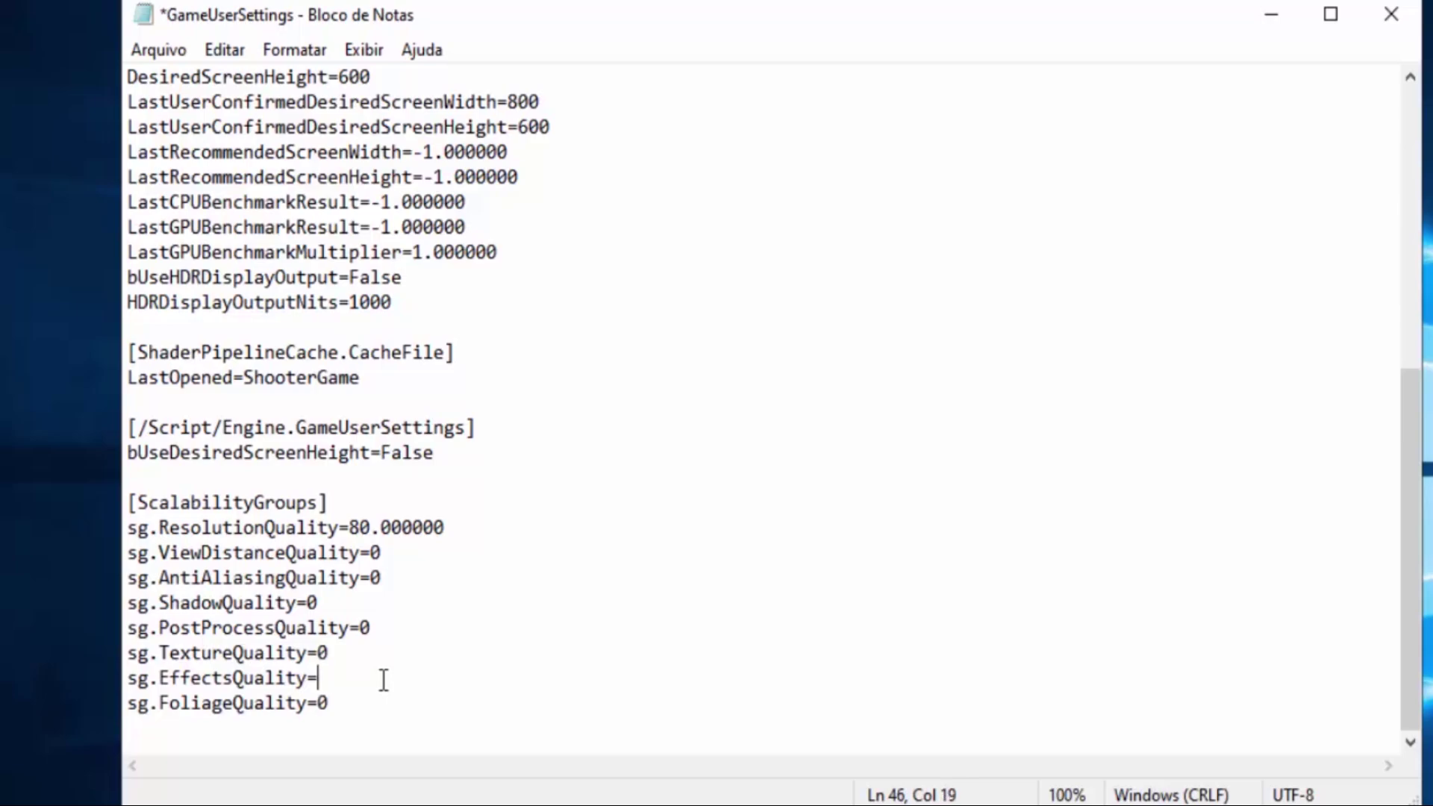
{"action": "type", "text": "0"}
{"action": "left_click", "coordinate": [406, 554]}
{"action": "left_click", "coordinate": [405, 579]}
{"action": "left_click", "coordinate": [396, 603]}
{"action": "left_click", "coordinate": [347, 653]}
{"action": "left_click", "coordinate": [345, 679]}
{"action": "left_click", "coordinate": [347, 706]}
Set sg.ResolutionQuality to 70.000000, and close GameUserSettings with the changes saved
{"action": "left_click", "coordinate": [371, 530]}
{"action": "key", "text": "BackSpace"}
{"action": "key", "text": "BackSpace"}
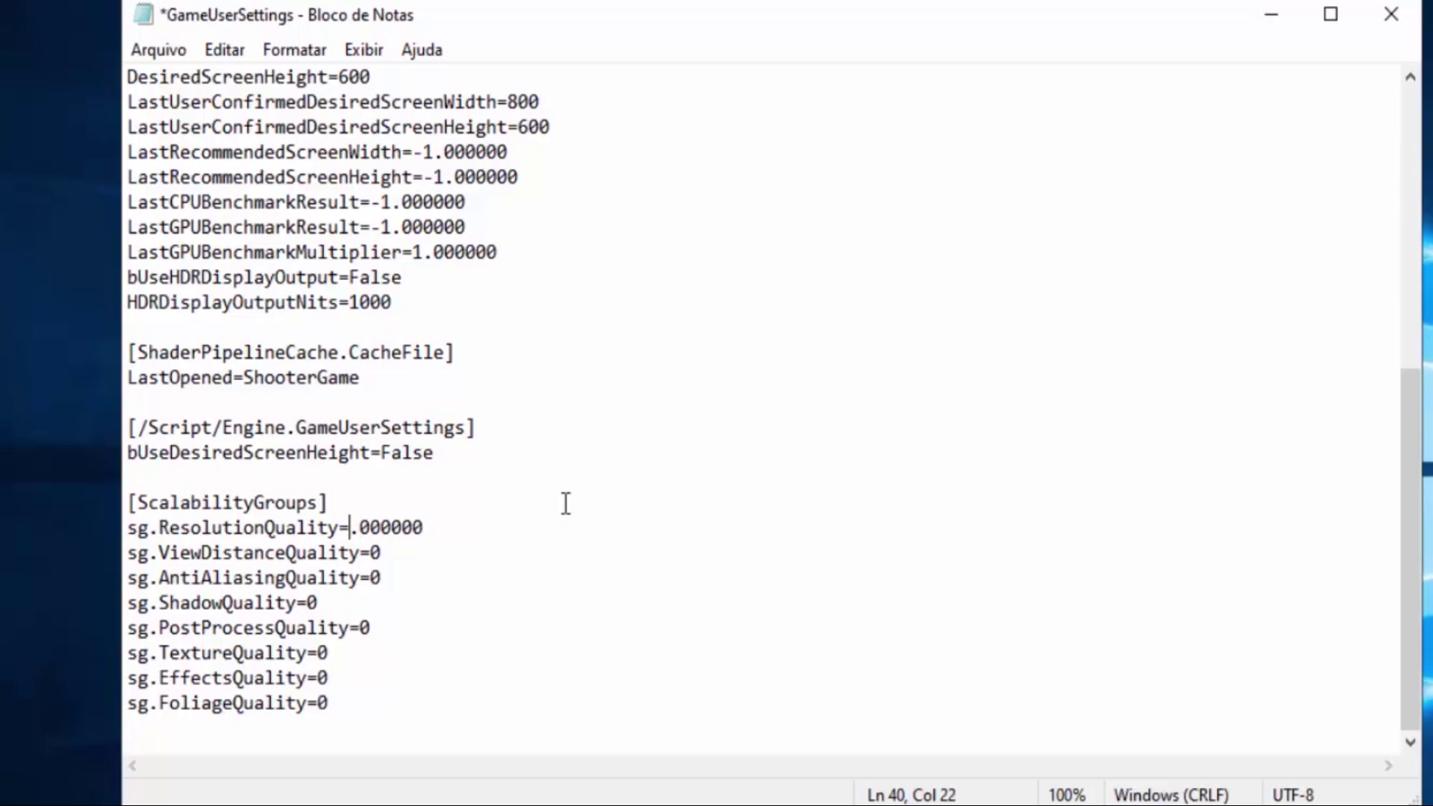
{"action": "type", "text": "70"}
{"action": "left_click", "coordinate": [445, 528]}
{"action": "left_click_drag", "start_coordinate": [357, 527], "coordinate": [378, 532]}
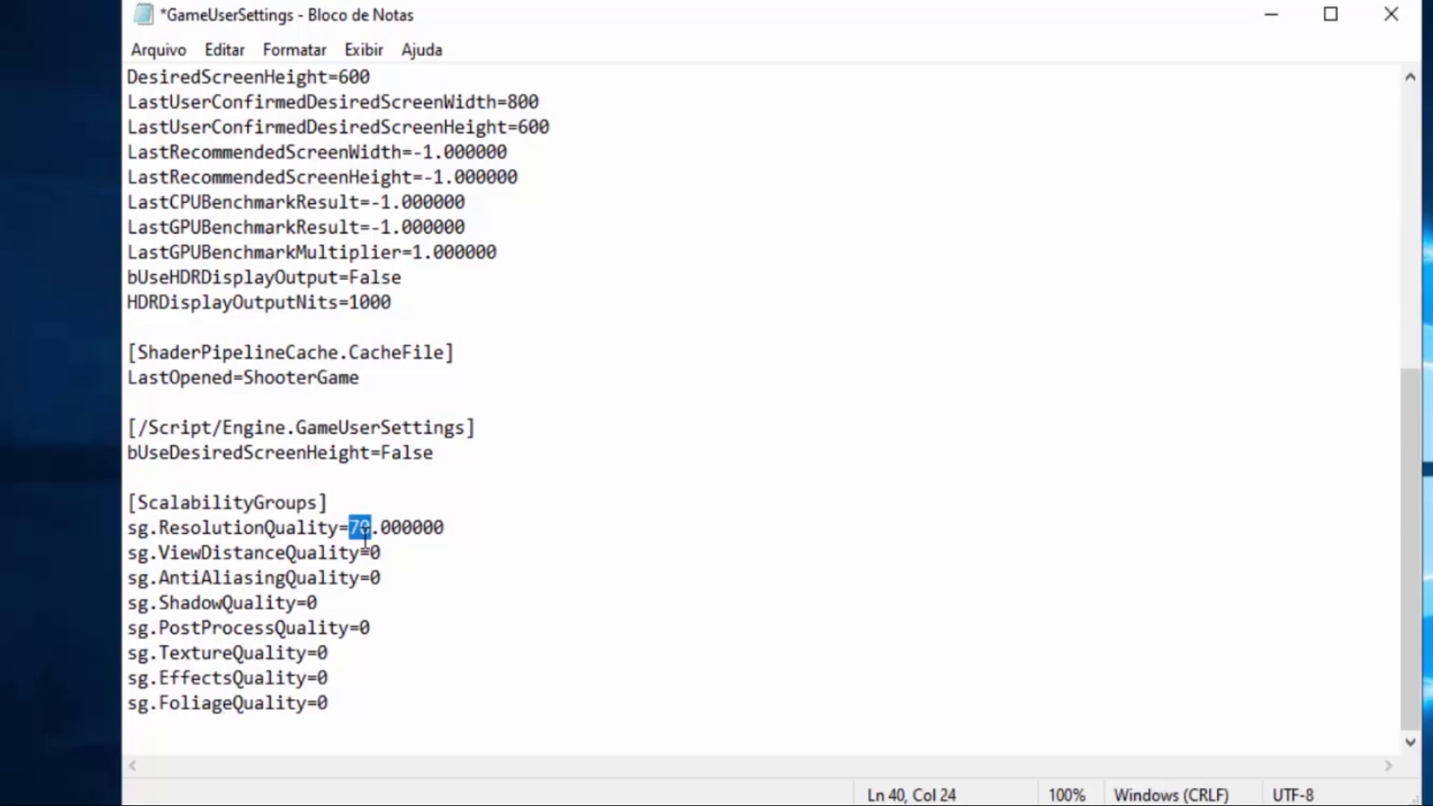
{"action": "left_click", "coordinate": [374, 529]}
{"action": "triple_click", "coordinate": [376, 530]}
{"action": "left_click", "coordinate": [374, 528]}
{"action": "mouse_move", "coordinate": [360, 522]}
{"action": "left_mouse_down"}
{"action": "mouse_move", "coordinate": [371, 530]}
{"action": "mouse_move", "coordinate": [349, 528]}
{"action": "left_mouse_up"}
{"action": "left_click", "coordinate": [377, 527]}
{"action": "left_click", "coordinate": [1388, 12]}
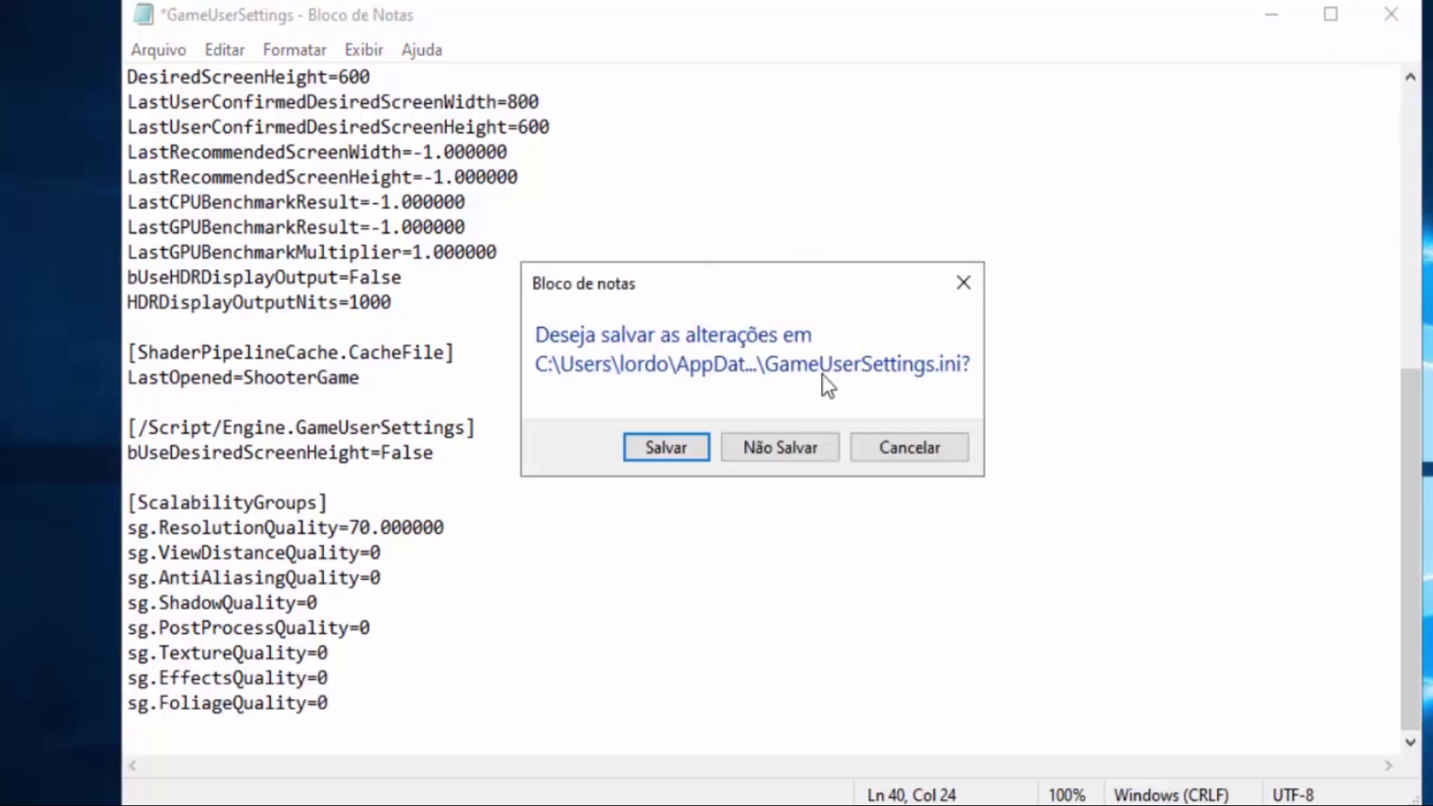
{"action": "left_click", "coordinate": [691, 431]}
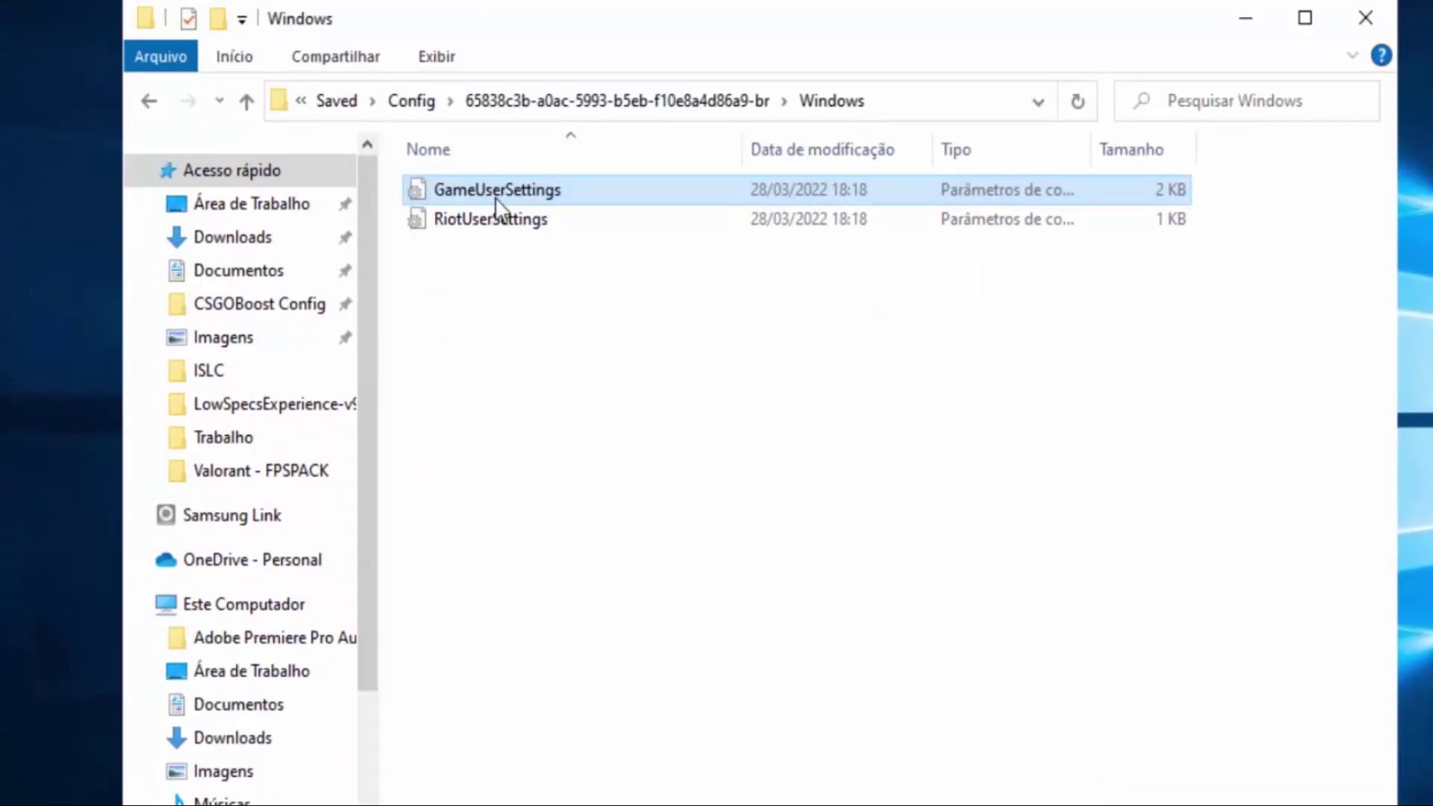
Make the GameUserSettings file read-only (Somente leitura) in its properties
{"action": "right_click", "coordinate": [518, 192]}
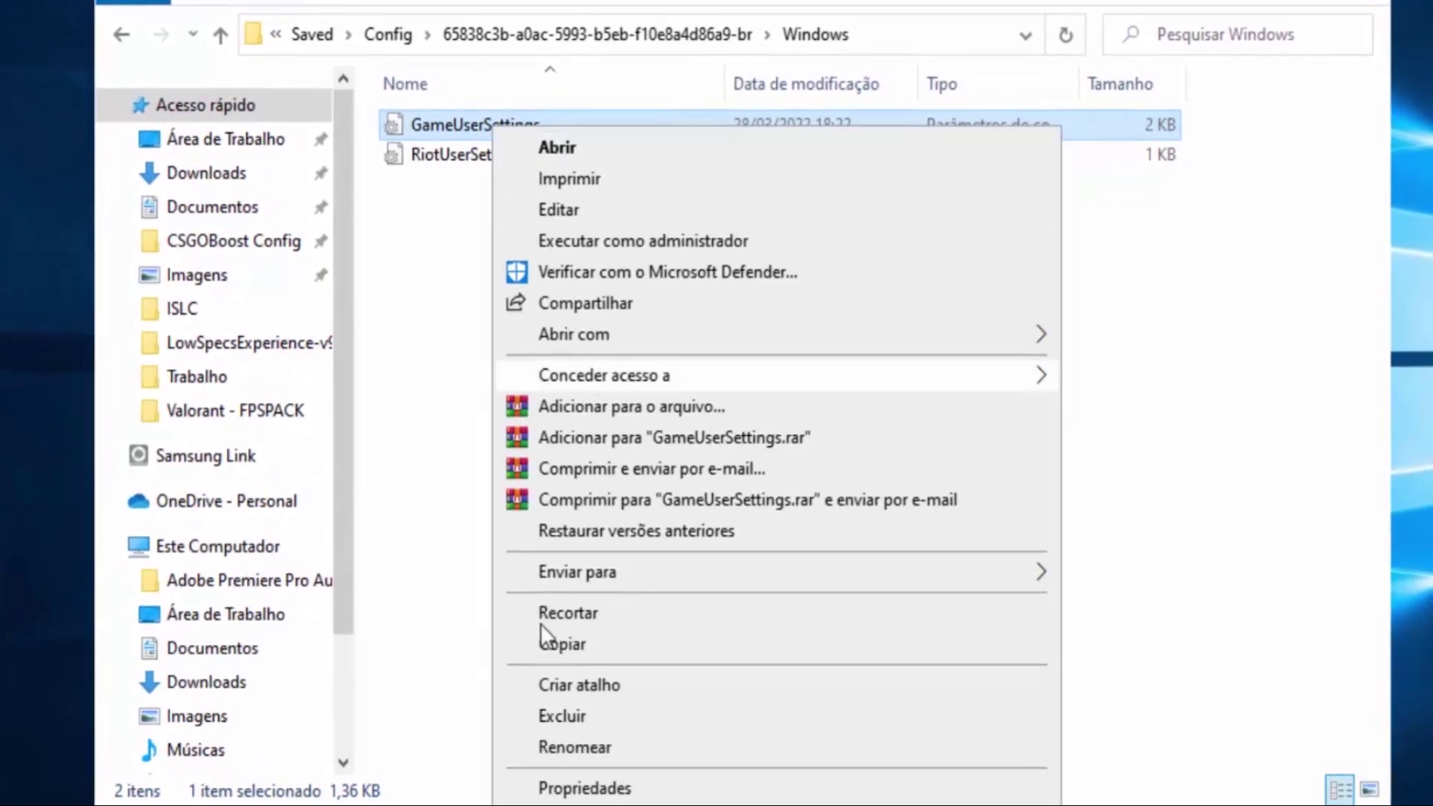
{"action": "left_click", "coordinate": [596, 789]}
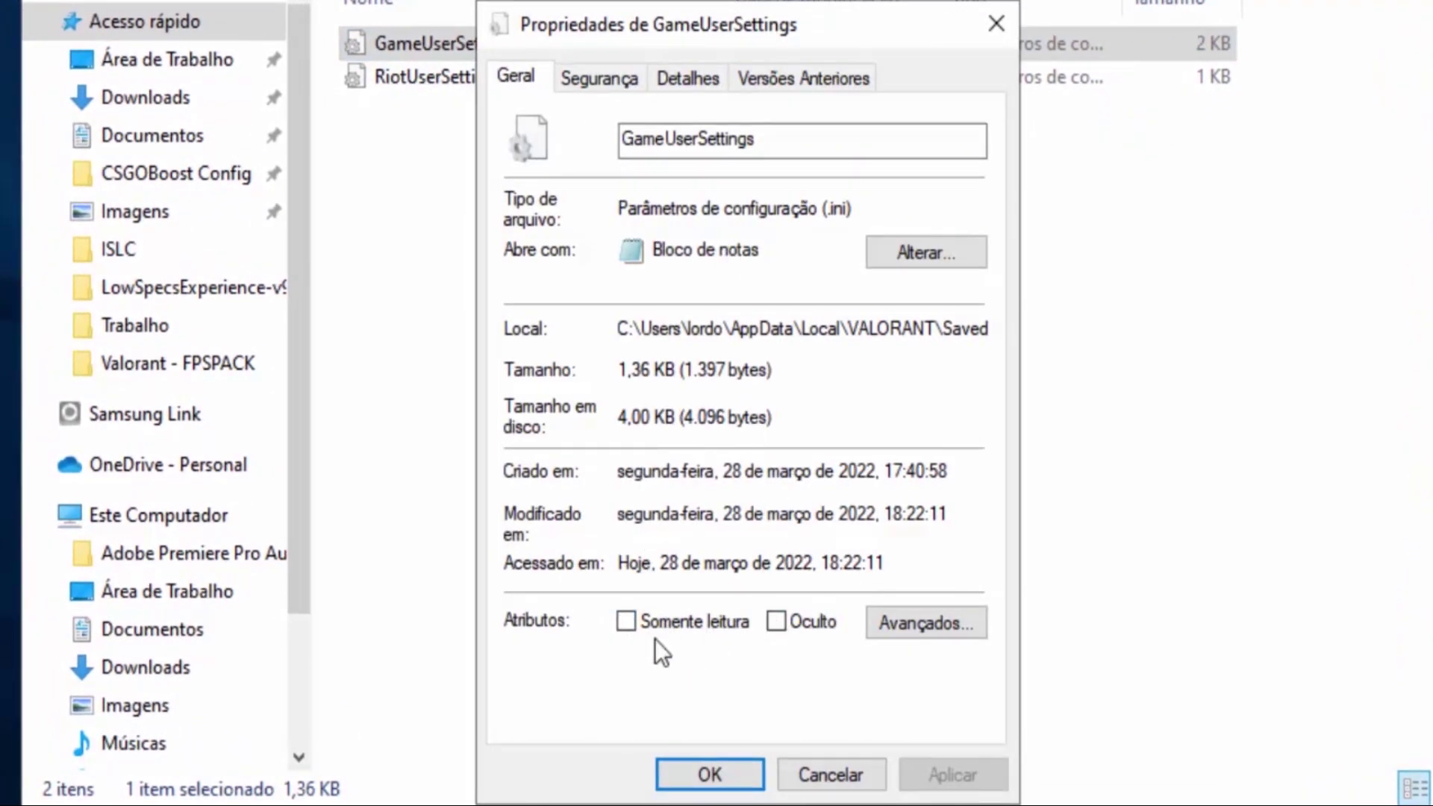
{"action": "left_click", "coordinate": [631, 620]}
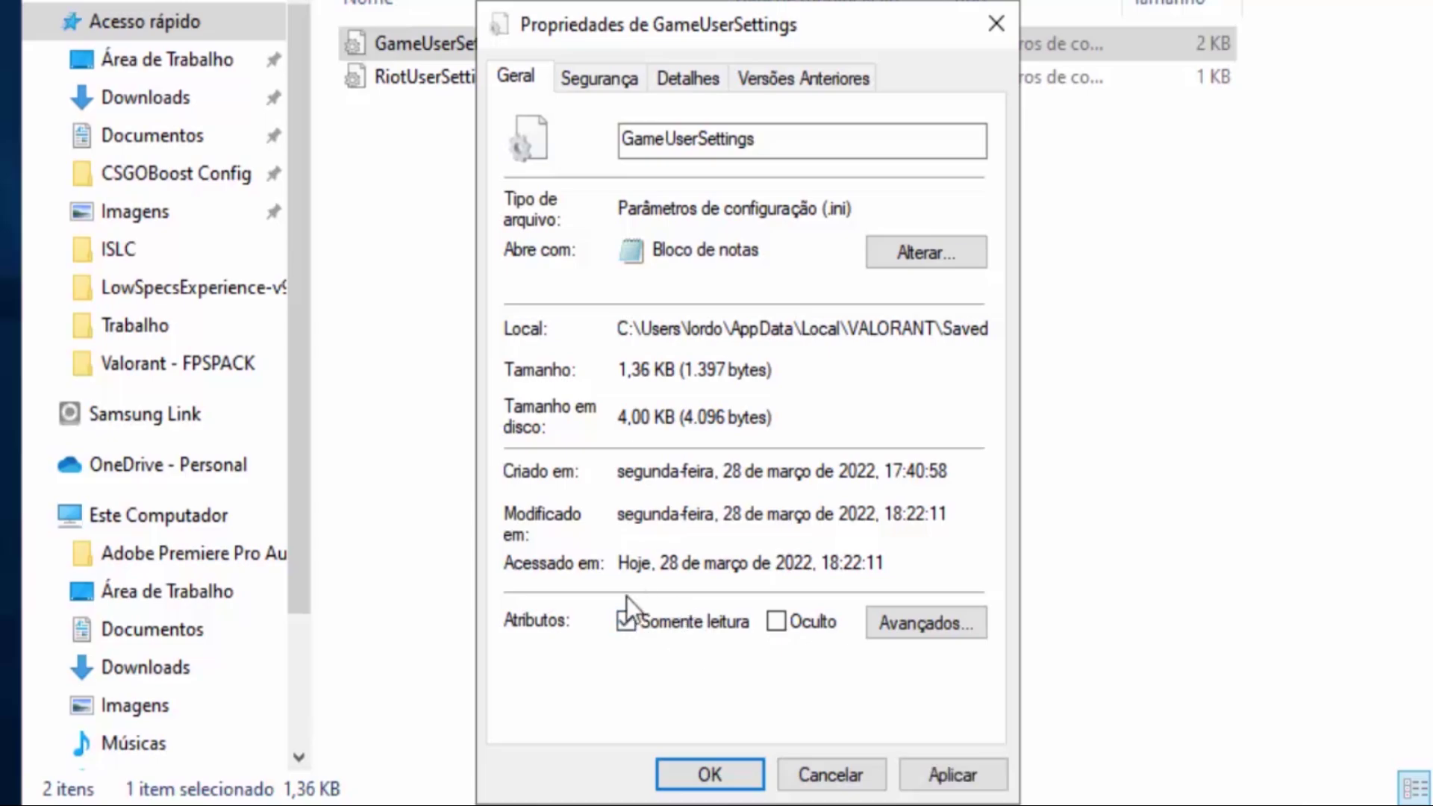
{"action": "left_click", "coordinate": [956, 773]}
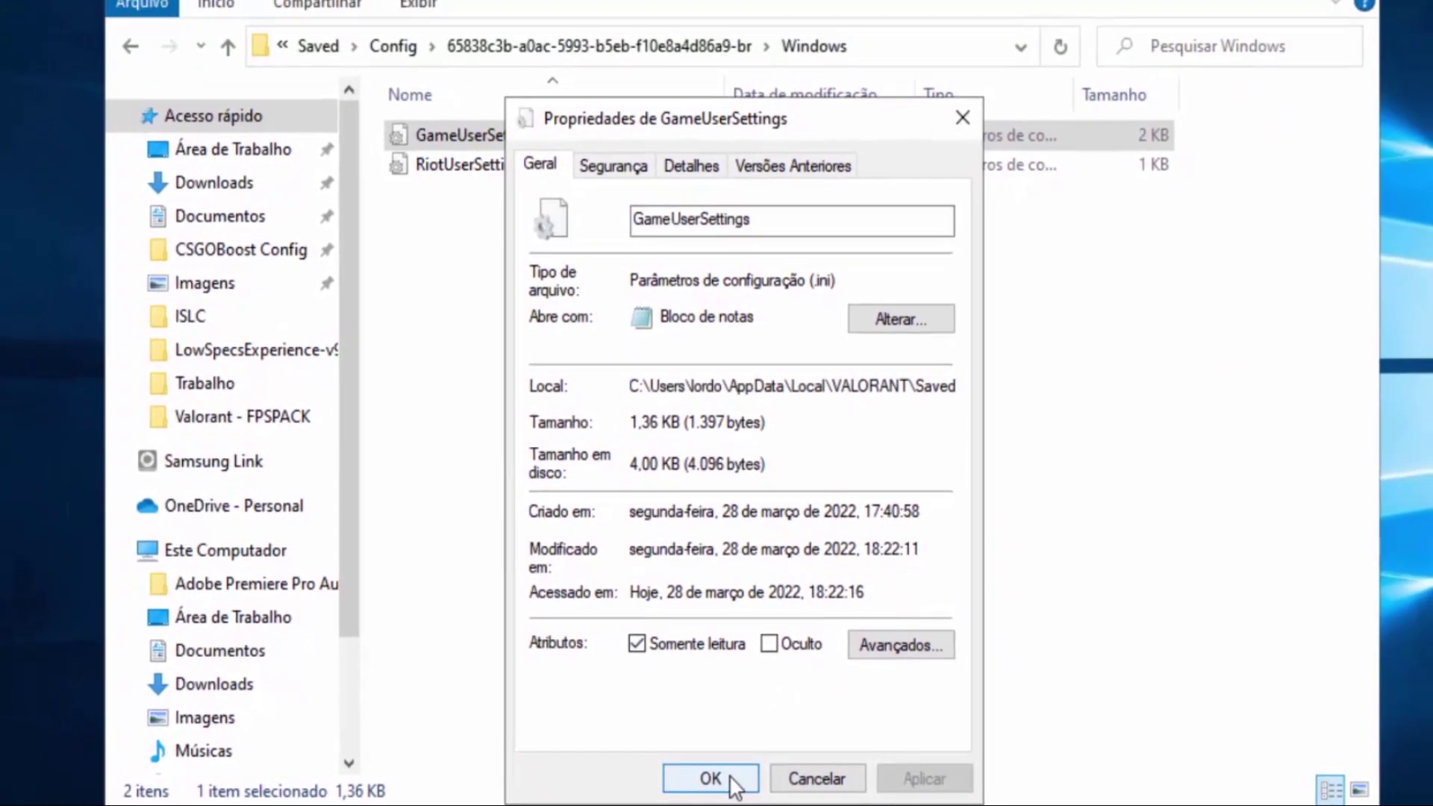
{"action": "left_click", "coordinate": [710, 777]}
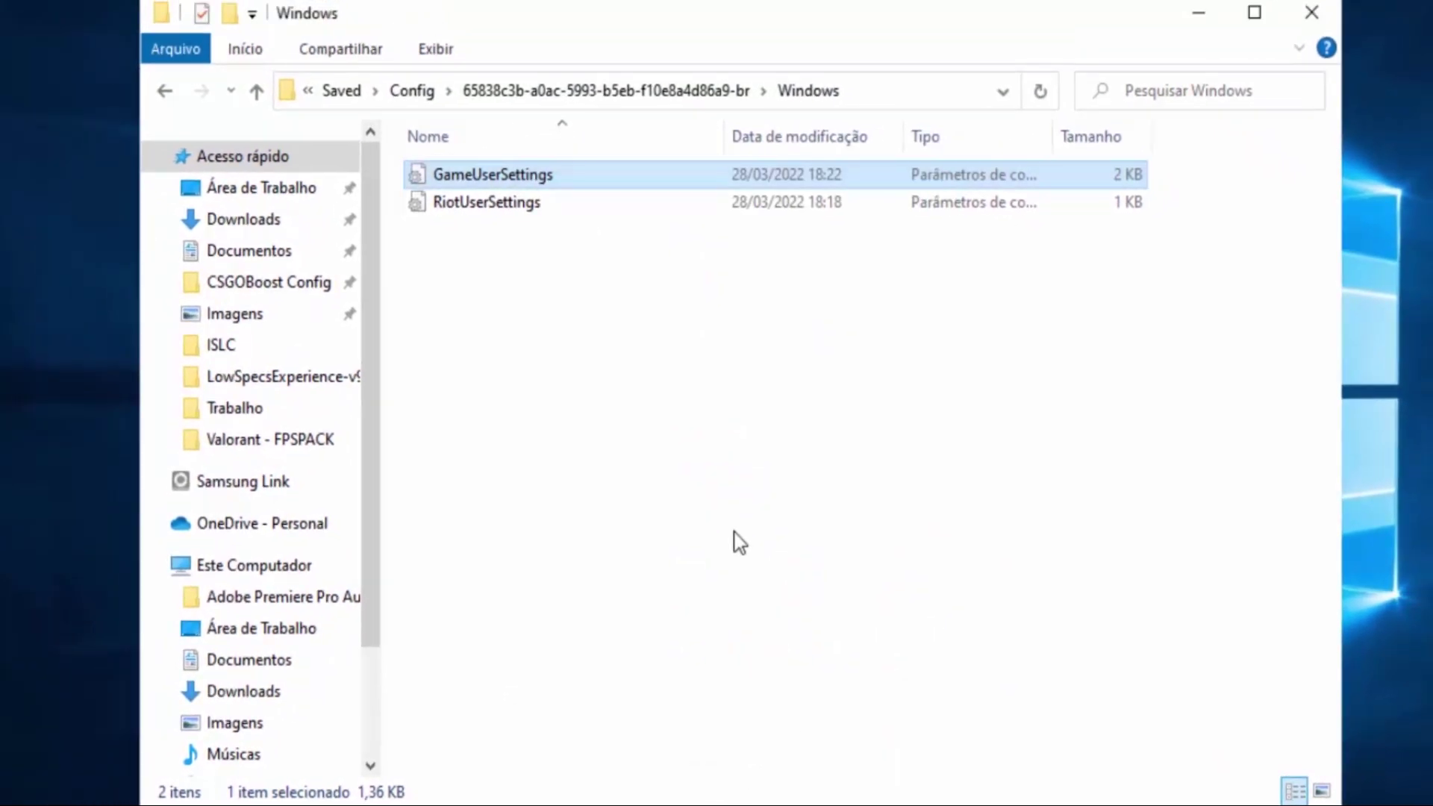
{"action": "left_click", "coordinate": [573, 268]}
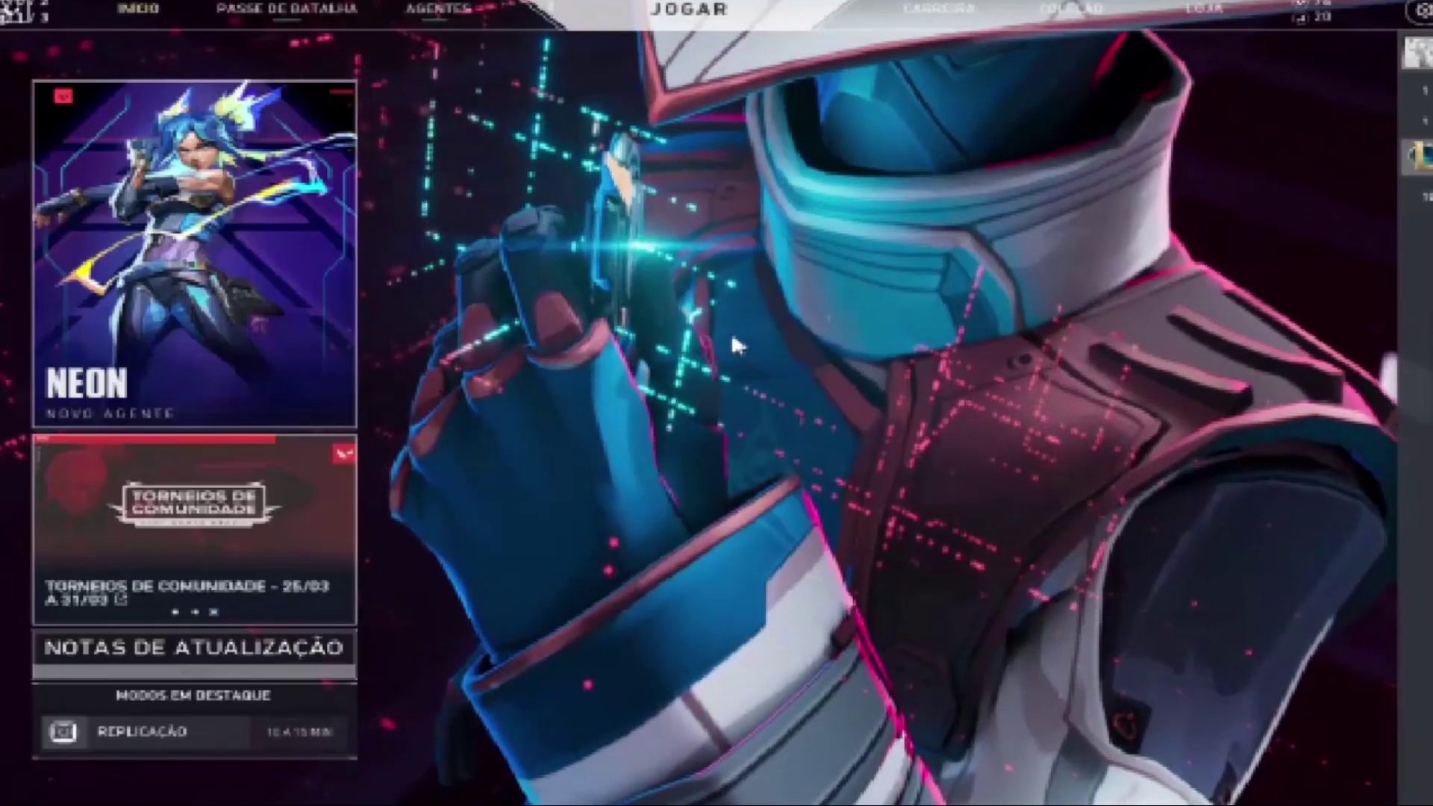
Open the general settings in Valorant and set the [Beta] raw input buffer option to off (Desl.)
{"action": "key", "text": "Escape"}
{"action": "left_click", "coordinate": [716, 314]}
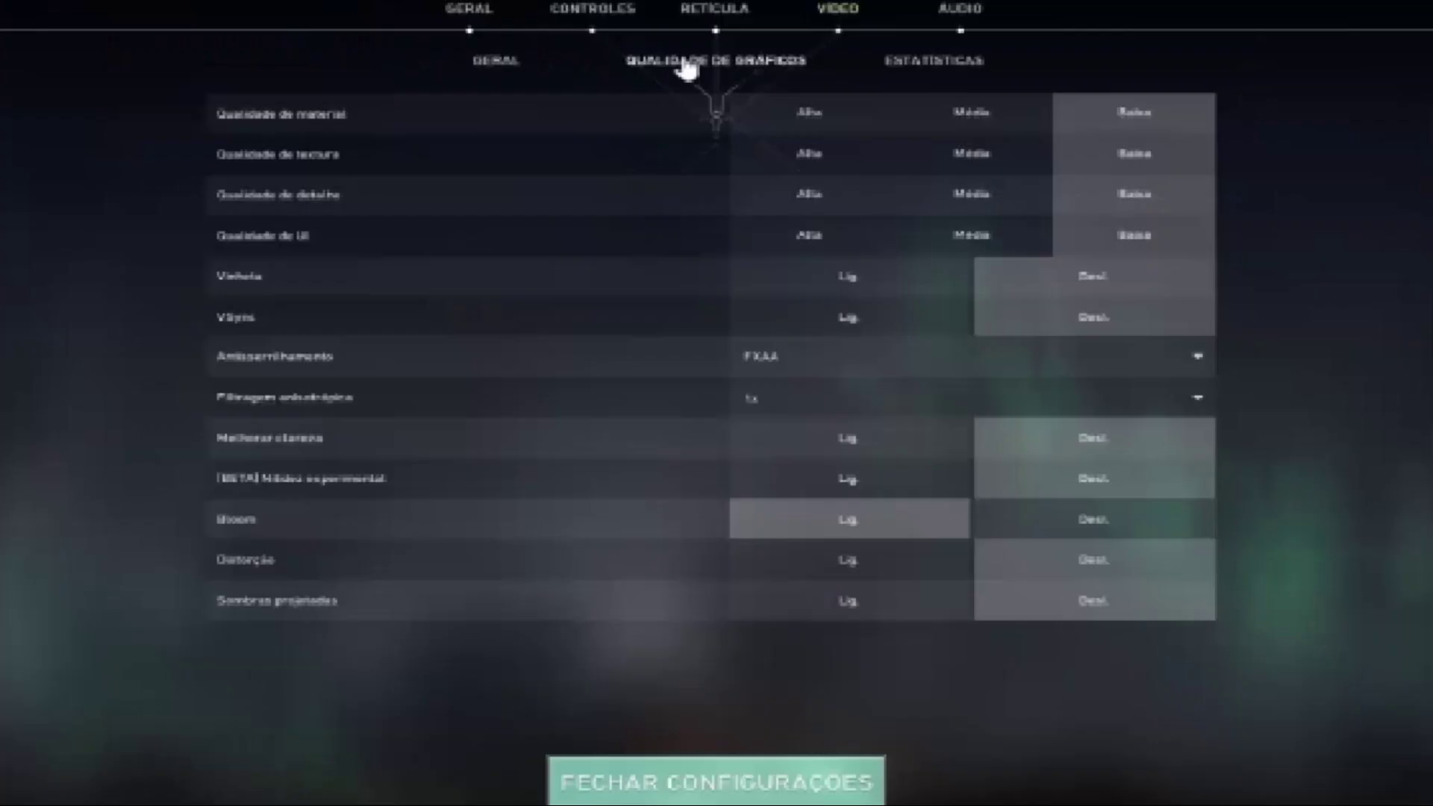
{"action": "left_click", "coordinate": [470, 19]}
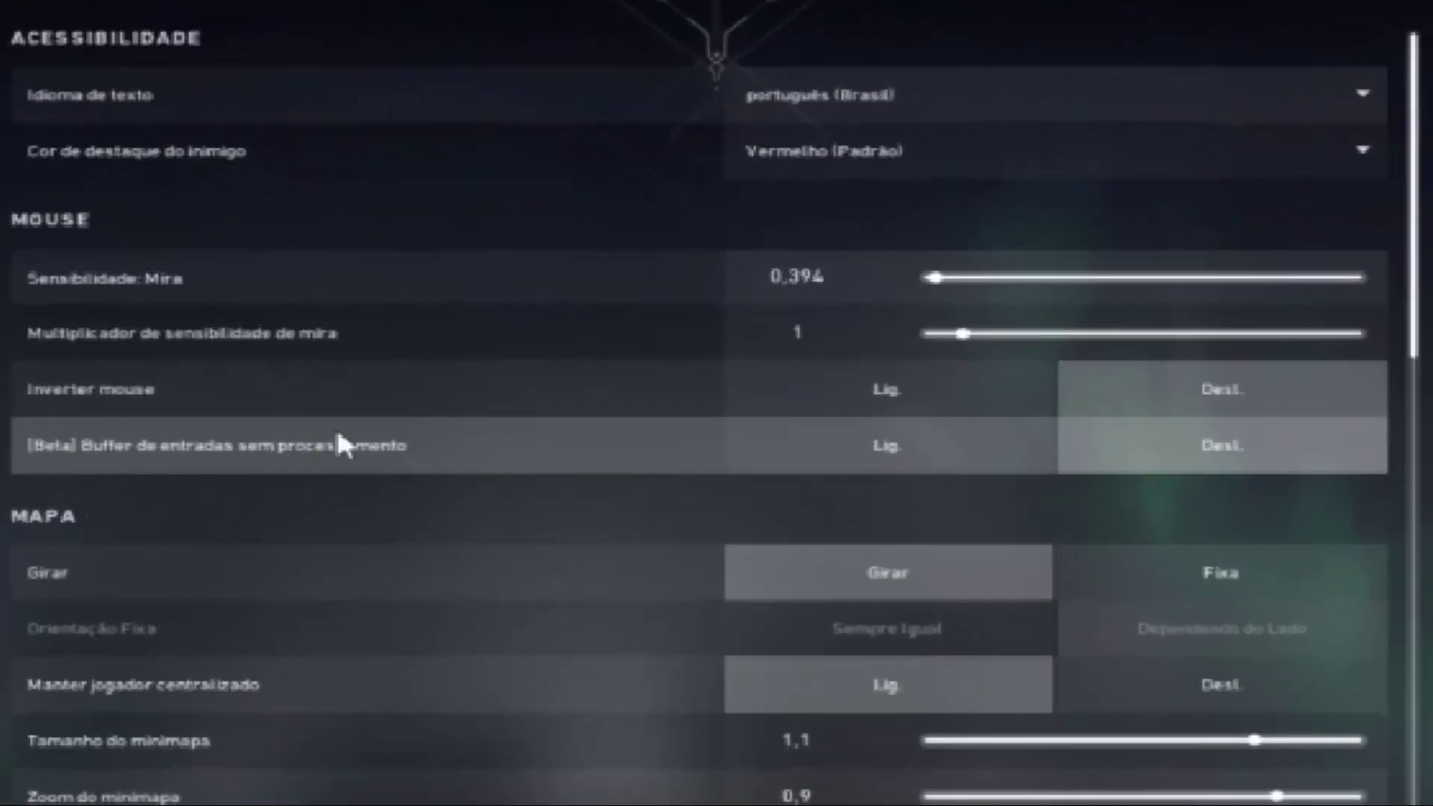
{"action": "left_click", "coordinate": [1027, 448]}
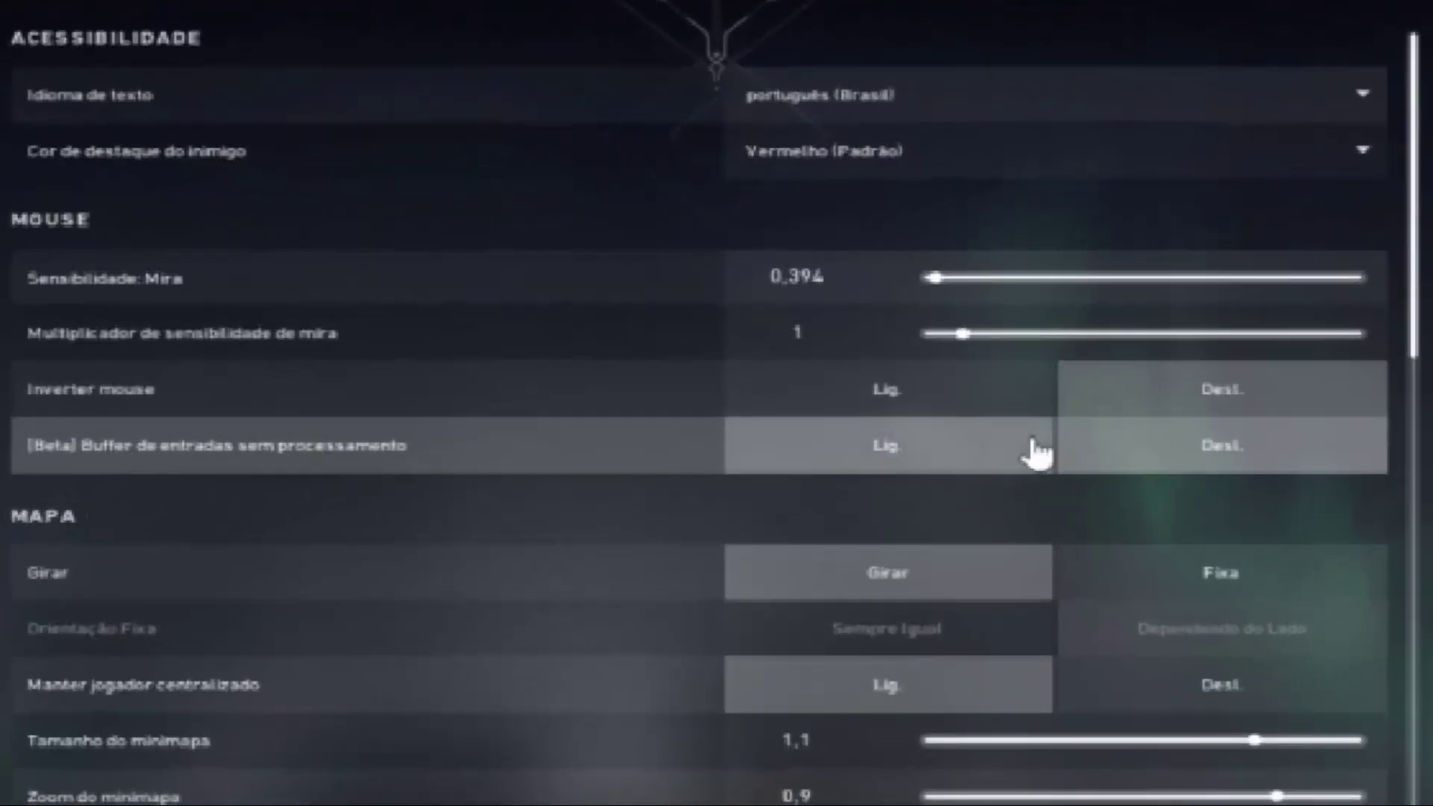
{"action": "left_click", "coordinate": [1155, 440]}
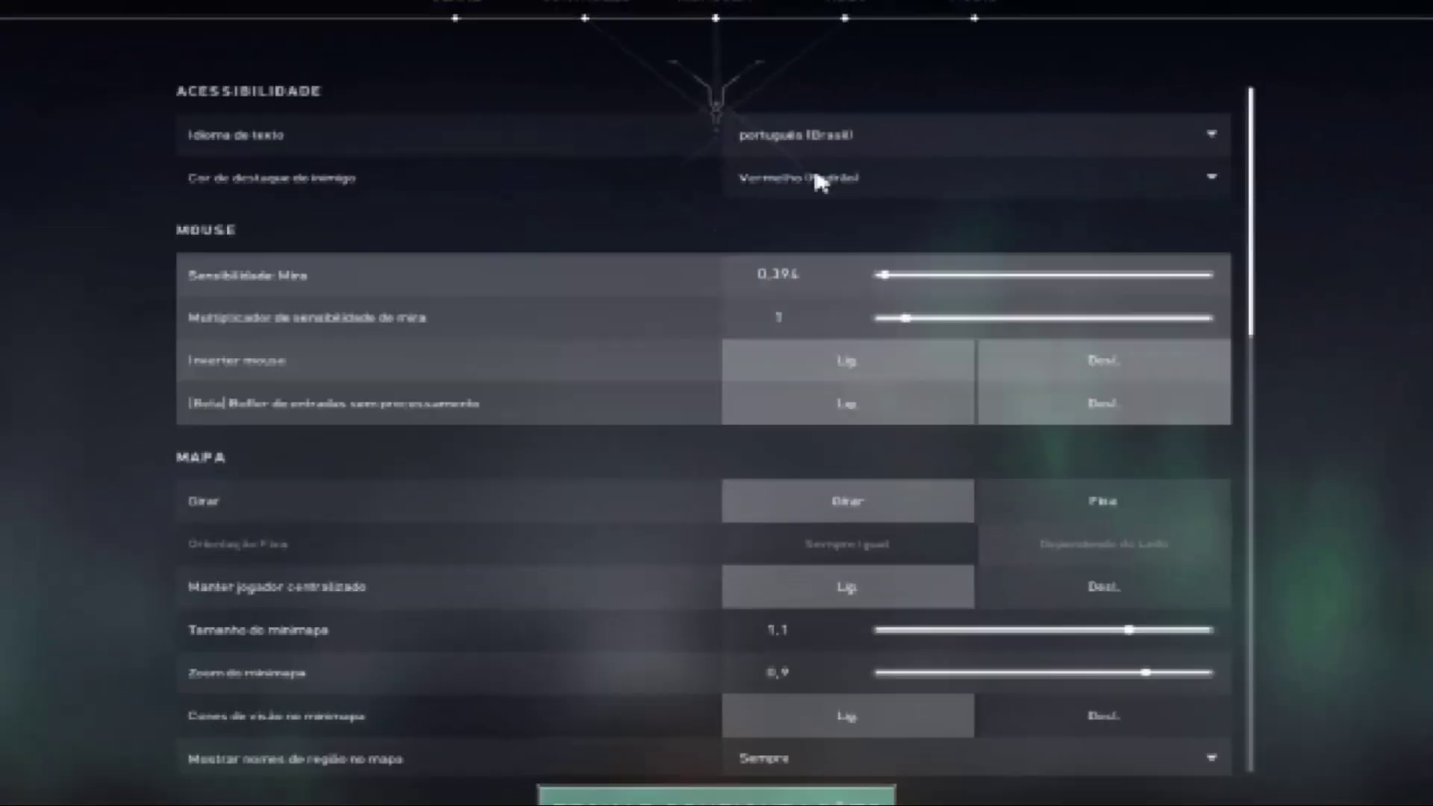
Open the graphics quality section of Valorant's video settings
{"action": "left_click", "coordinate": [845, 4]}
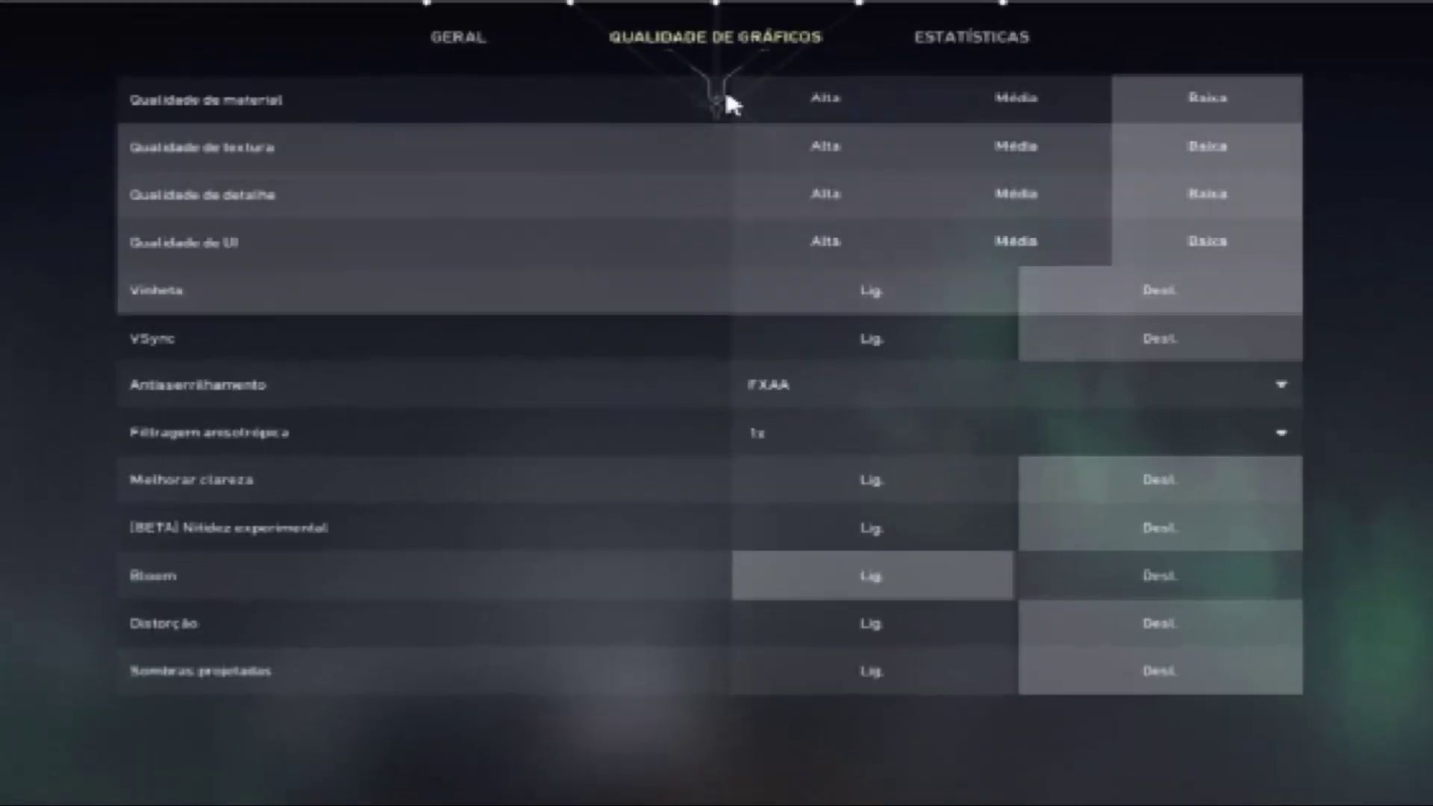